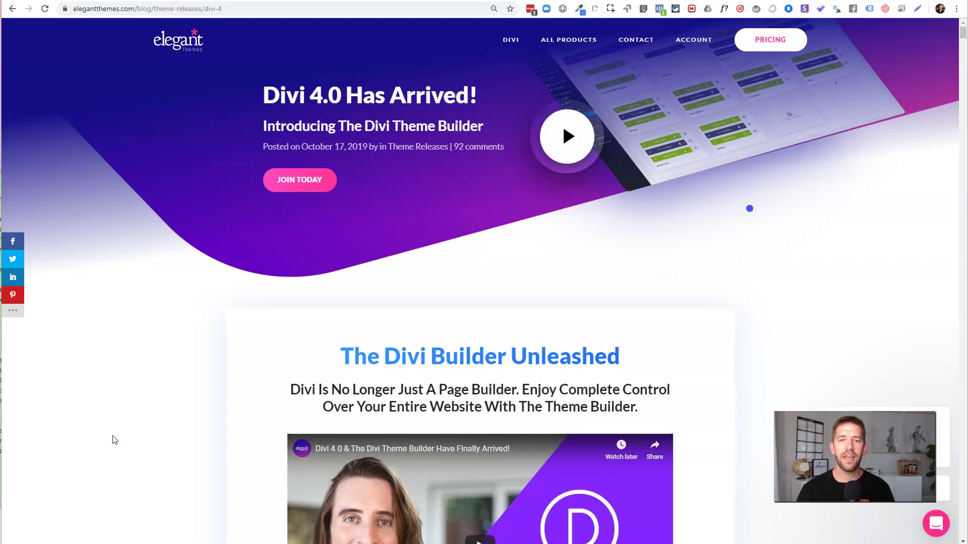
Scroll the Divi 4.0 post to its Site-Wide Post & Product Templates section, then bring up the WordPress Themes page
{"action": "scroll", "coordinate": [882, 186], "scroll_direction": "down", "scroll_amount": 10}
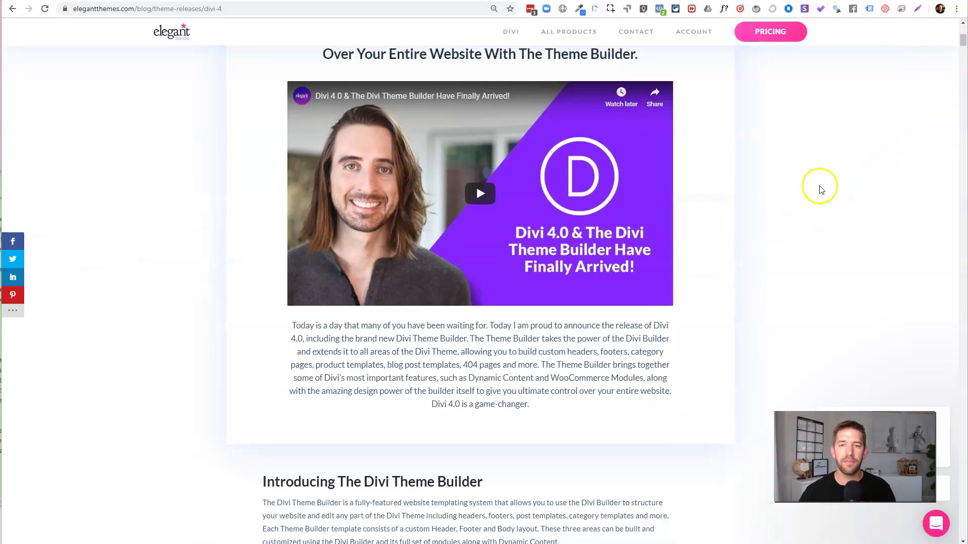
{"action": "scroll", "coordinate": [818, 192], "scroll_direction": "down", "scroll_amount": 15}
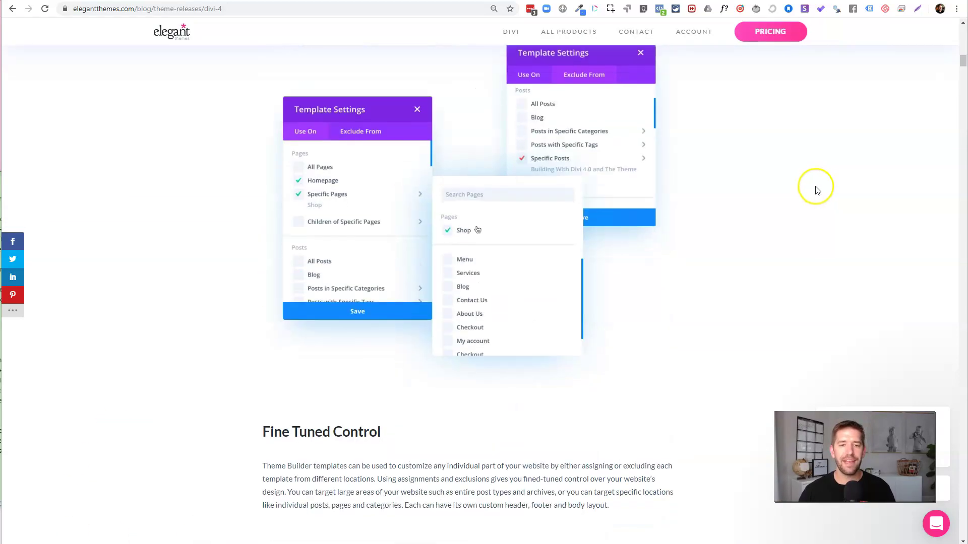
{"action": "scroll", "coordinate": [818, 191], "scroll_direction": "down", "scroll_amount": 10}
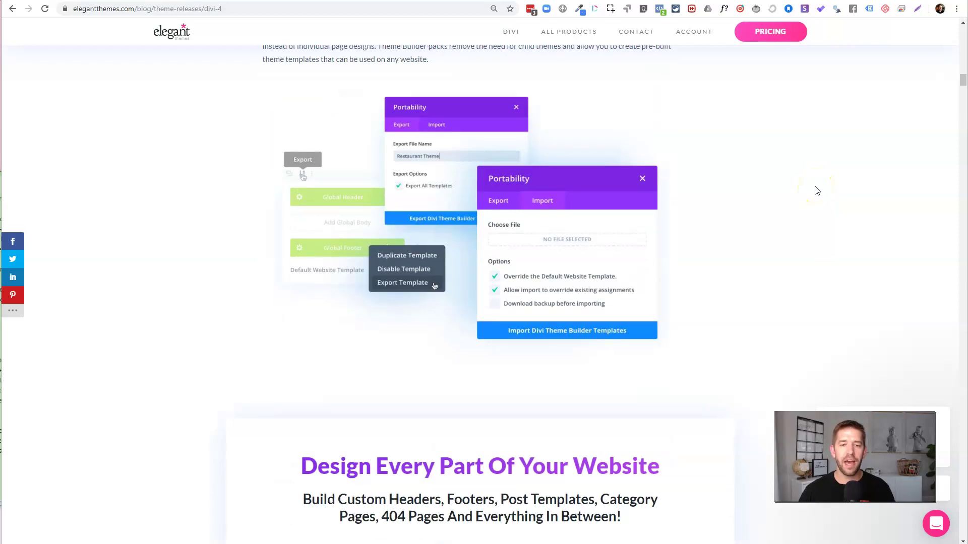
{"action": "scroll", "coordinate": [817, 191], "scroll_direction": "down", "scroll_amount": 13}
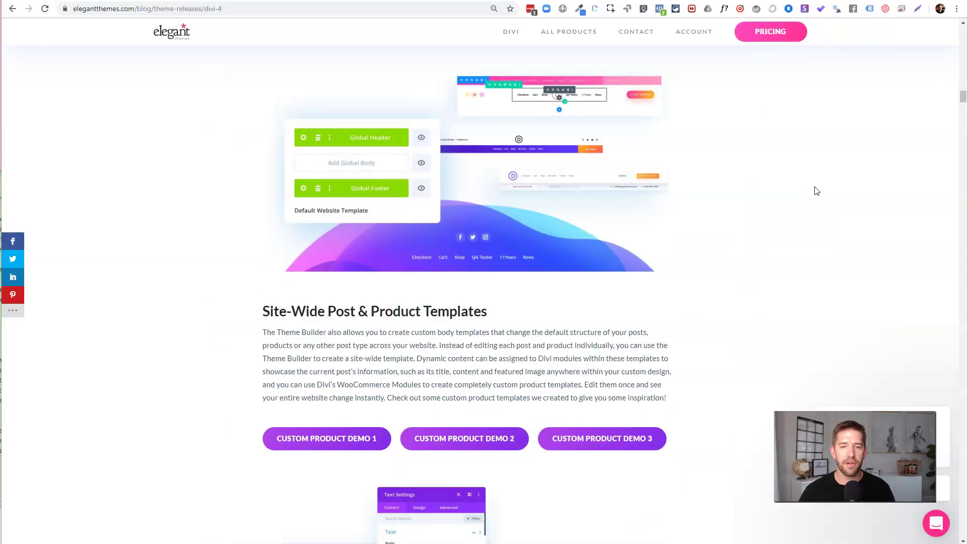
{"action": "scroll", "coordinate": [817, 191], "scroll_direction": "down", "scroll_amount": 5}
{"action": "left_click", "coordinate": [811, 192]}
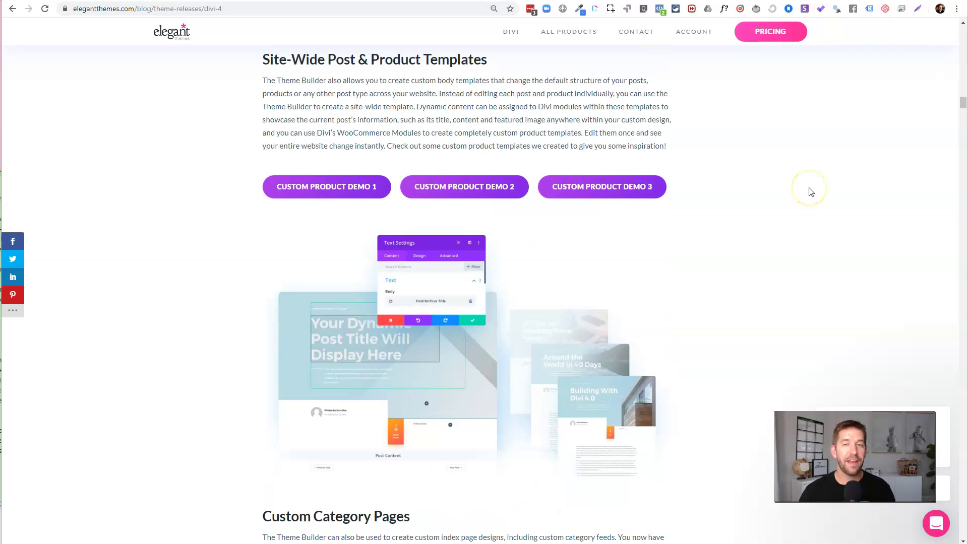
{"action": "left_click", "coordinate": [441, 117]}
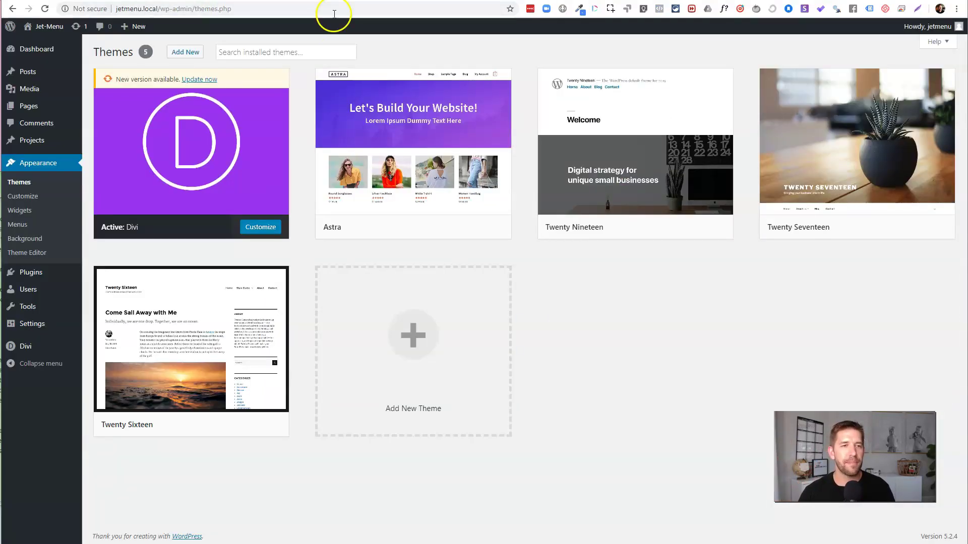
Open the Divi 3.21.1 theme details in WP admin and start its update to version 4.0
{"action": "left_click", "coordinate": [170, 8]}
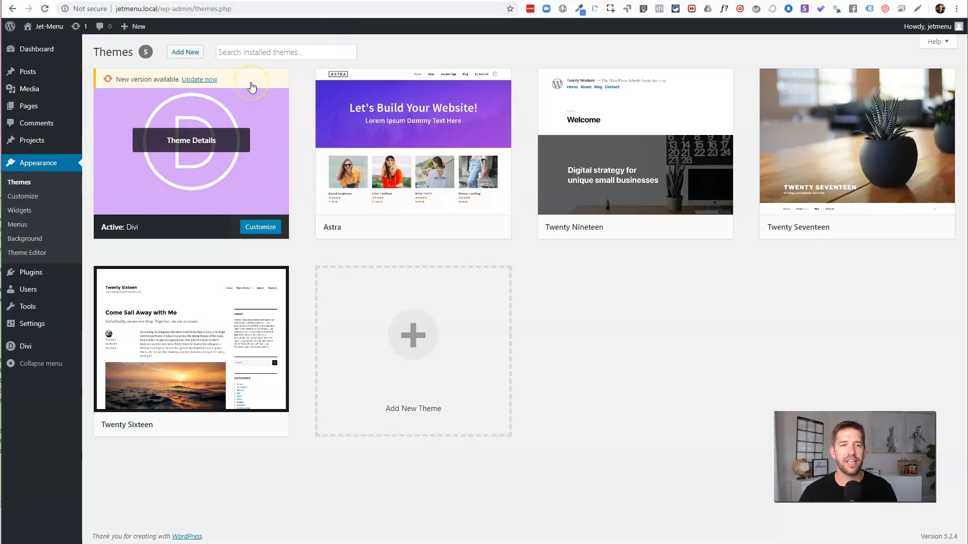
{"action": "left_click", "coordinate": [121, 196]}
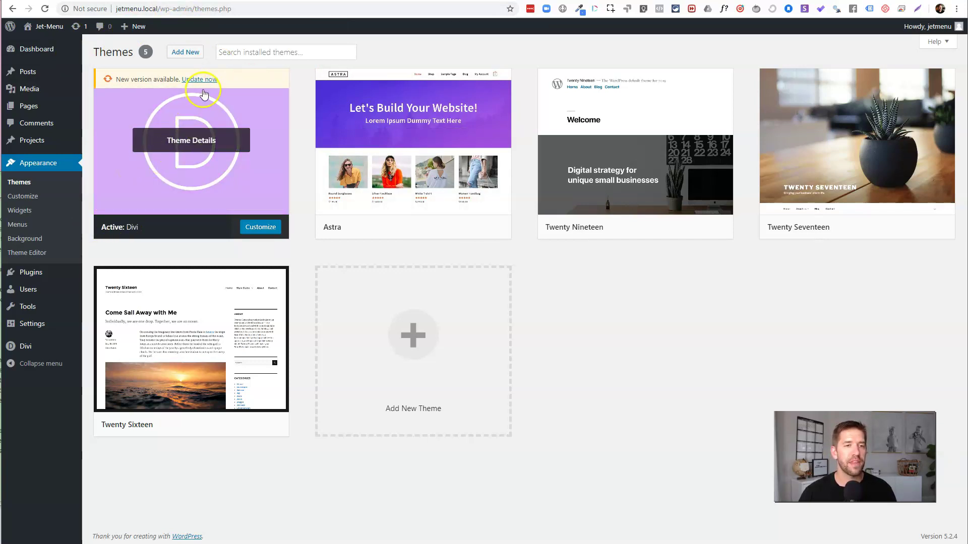
{"action": "left_click", "coordinate": [197, 119]}
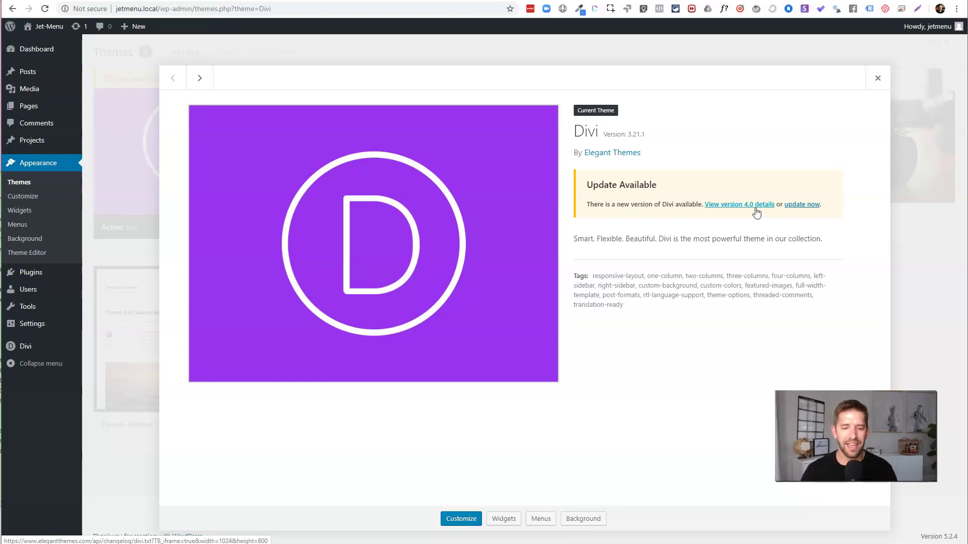
{"action": "left_click", "coordinate": [790, 204]}
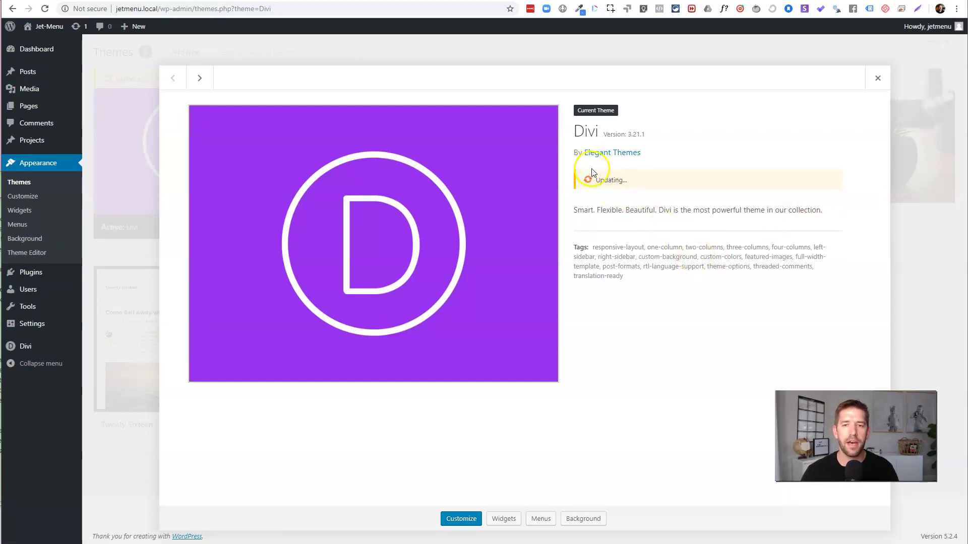
Return to the Divi 4.0 blog post and scroll to the Custom Headers And Footers demo links
{"action": "left_click", "coordinate": [499, 1]}
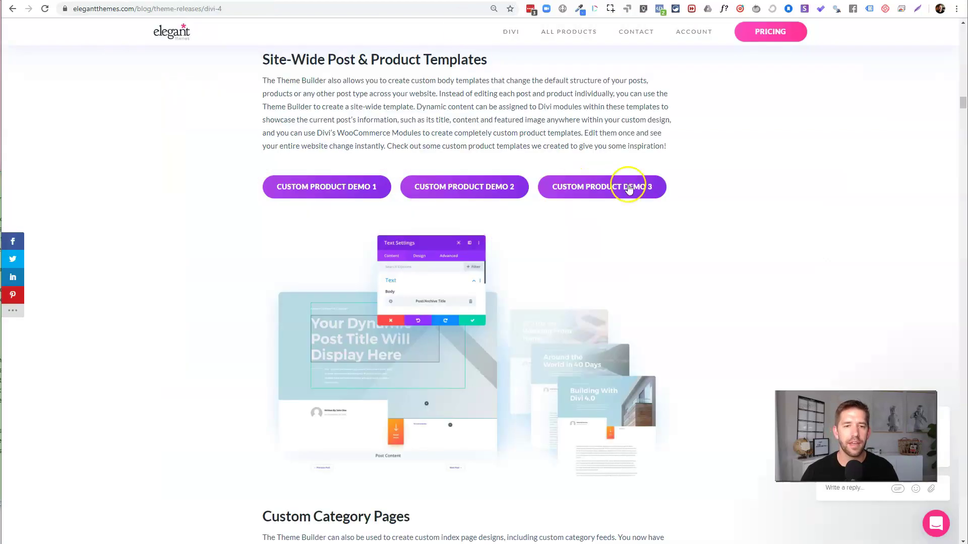
{"action": "scroll", "coordinate": [718, 229], "scroll_direction": "up", "scroll_amount": 2}
{"action": "scroll", "coordinate": [718, 227], "scroll_direction": "up", "scroll_amount": 20}
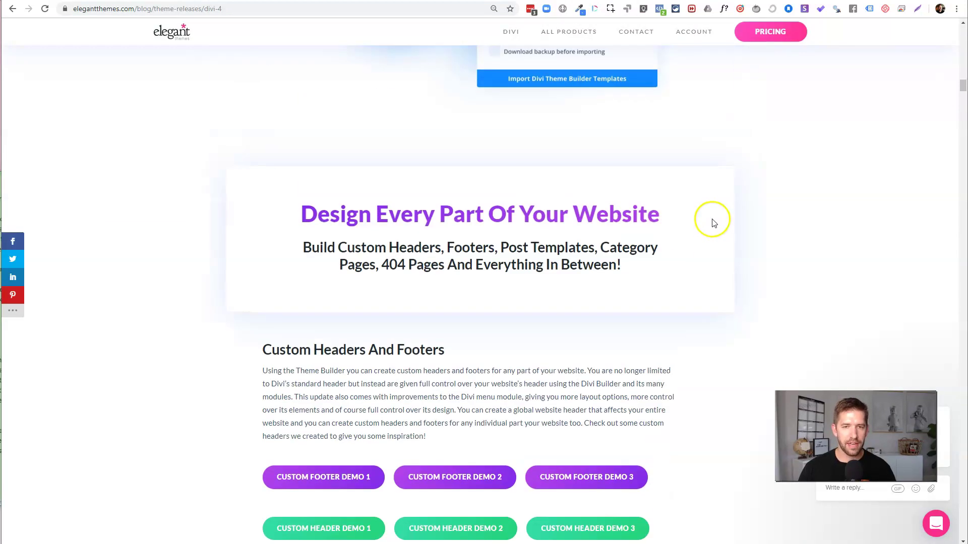
{"action": "scroll", "coordinate": [711, 197], "scroll_direction": "up", "scroll_amount": 5}
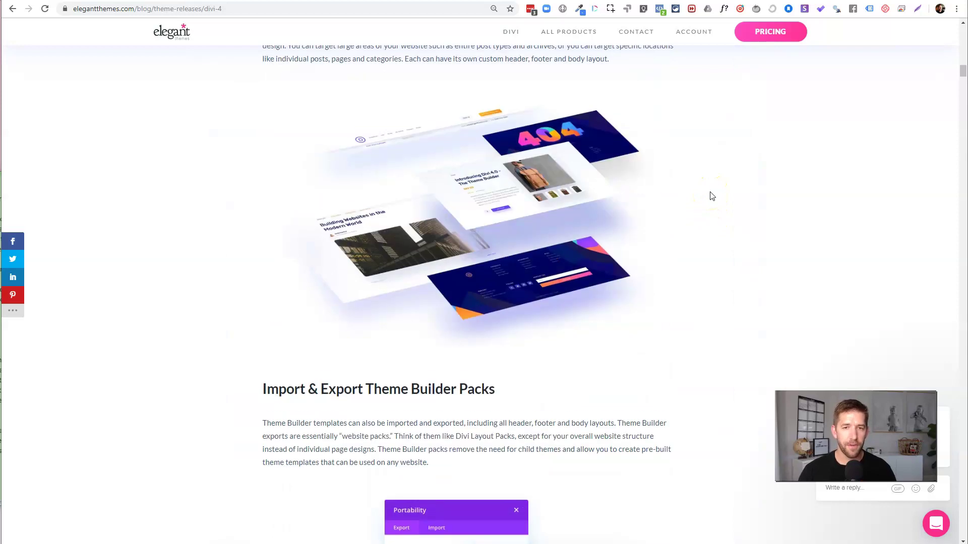
{"action": "scroll", "coordinate": [712, 196], "scroll_direction": "up", "scroll_amount": 8}
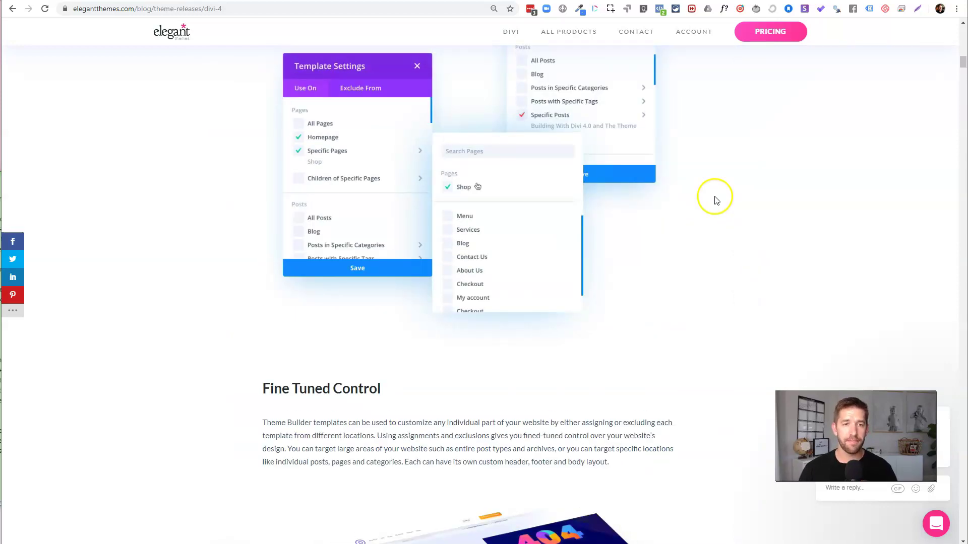
{"action": "scroll", "coordinate": [721, 207], "scroll_direction": "up", "scroll_amount": 7}
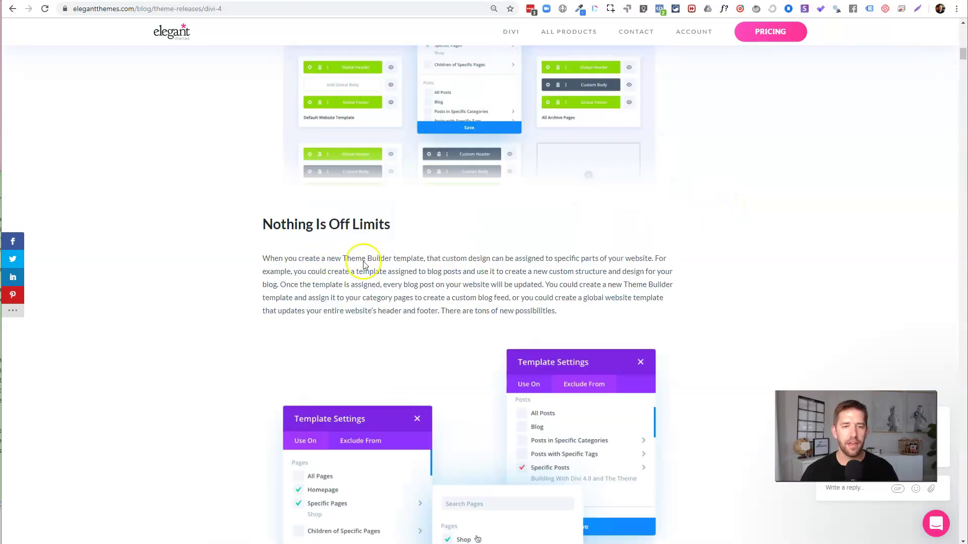
{"action": "scroll", "coordinate": [590, 252], "scroll_direction": "down", "scroll_amount": 10}
{"action": "scroll", "coordinate": [710, 236], "scroll_direction": "down", "scroll_amount": 8}
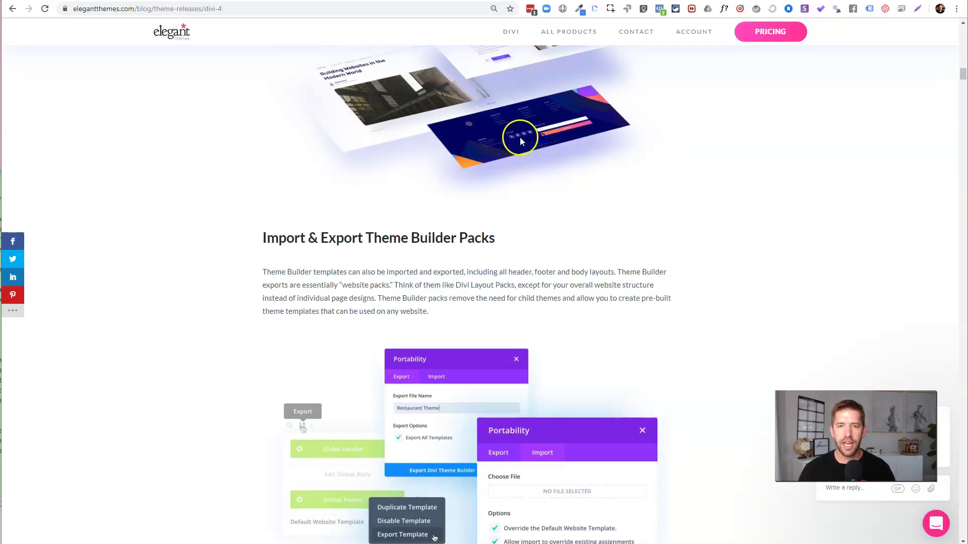
{"action": "scroll", "coordinate": [588, 164], "scroll_direction": "down", "scroll_amount": 12}
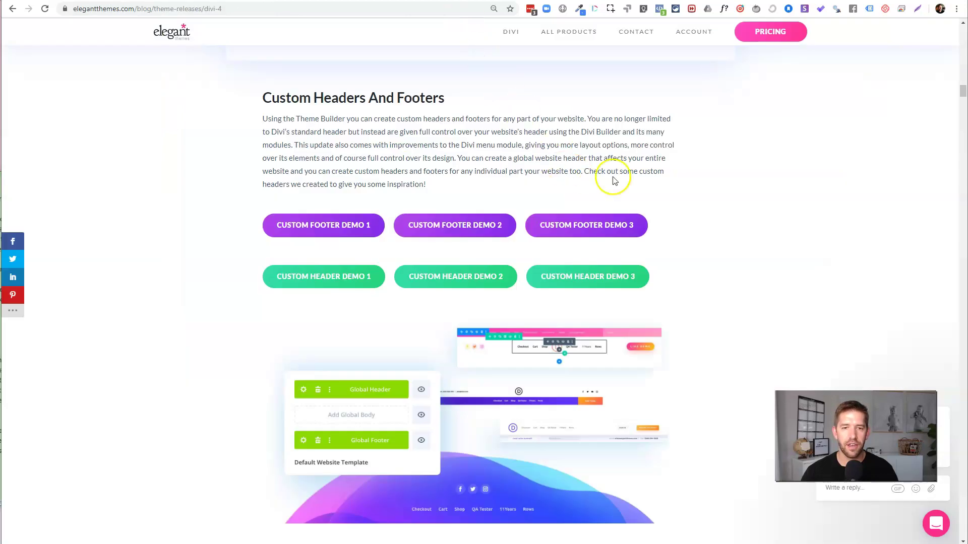
{"action": "scroll", "coordinate": [642, 179], "scroll_direction": "down", "scroll_amount": 3}
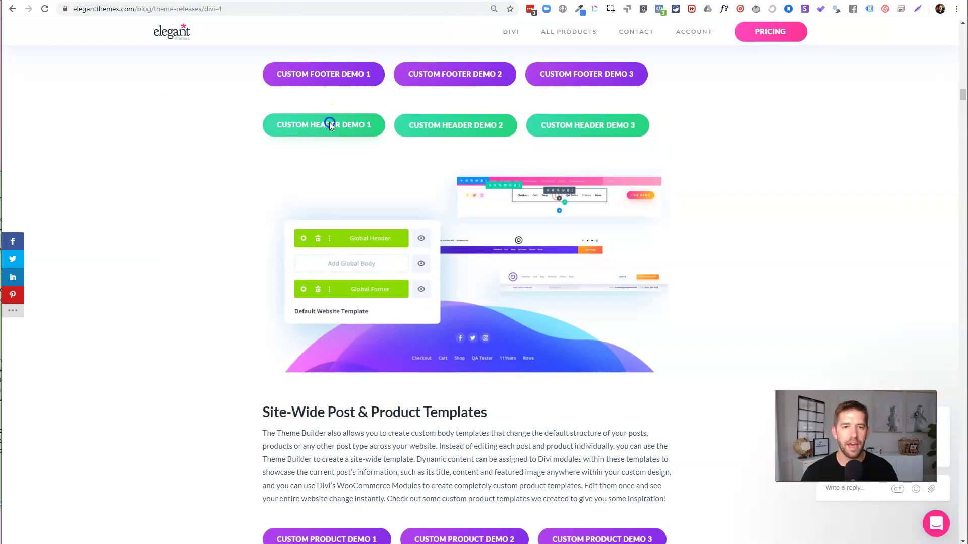
View Custom Header Demo 1, trying its search field, then close it
{"action": "left_click", "coordinate": [329, 123]}
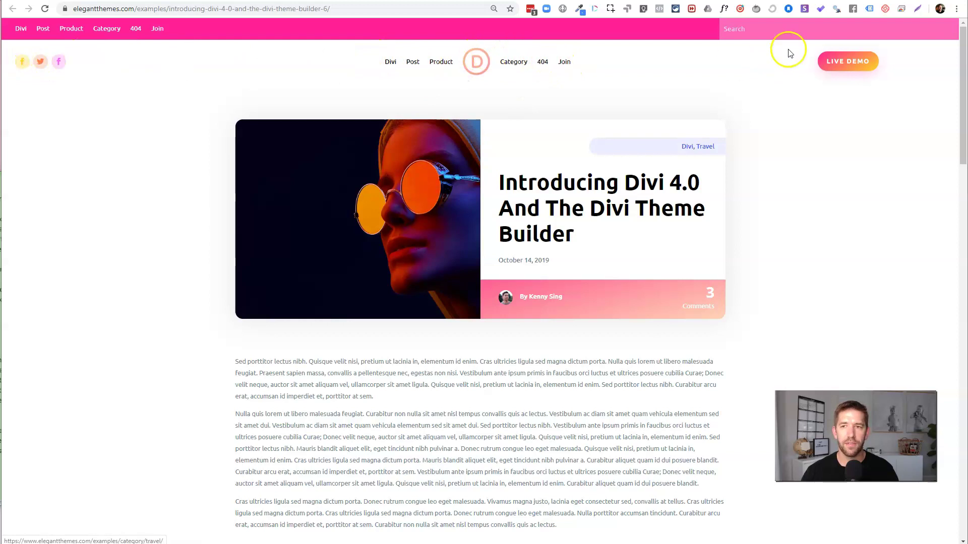
{"action": "left_click", "coordinate": [787, 26]}
{"action": "left_click", "coordinate": [675, 58]}
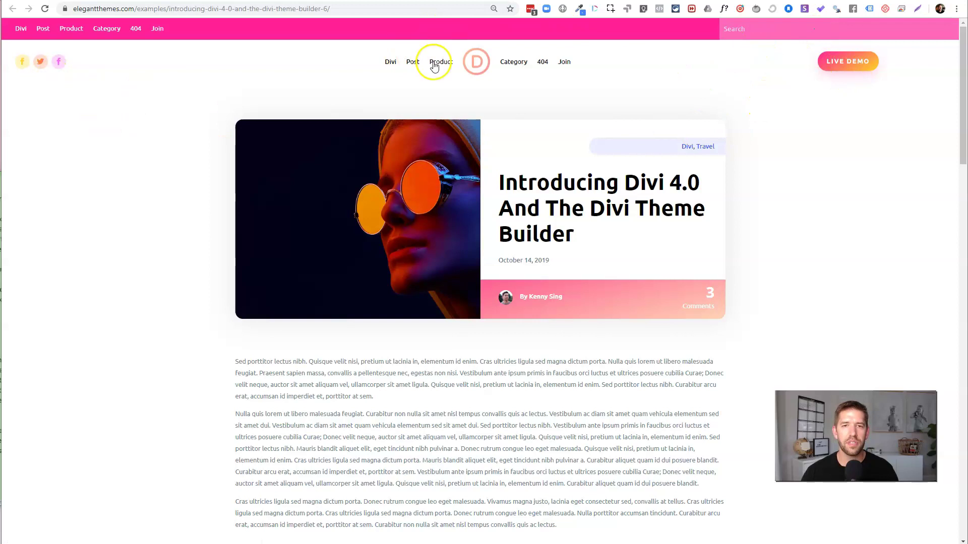
{"action": "key", "text": "ctrl+w"}
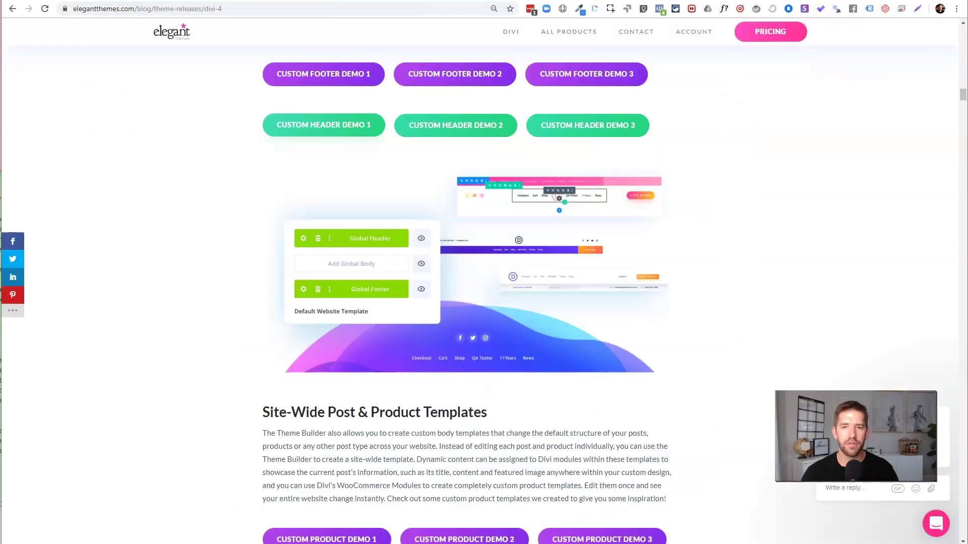
View Custom Header Demos 2 and 3, scrolling through the third demo page
{"action": "left_click", "coordinate": [455, 129]}
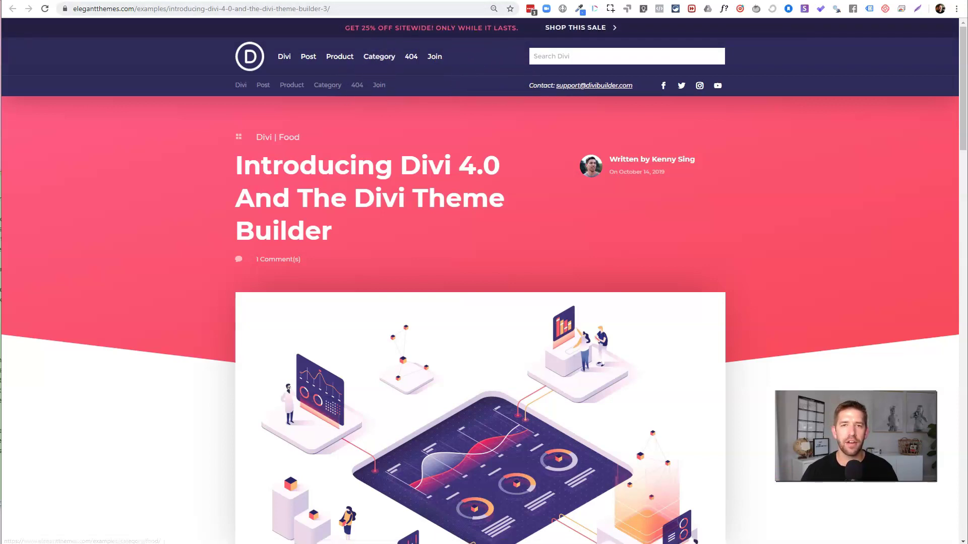
{"action": "key", "text": "alt+Left"}
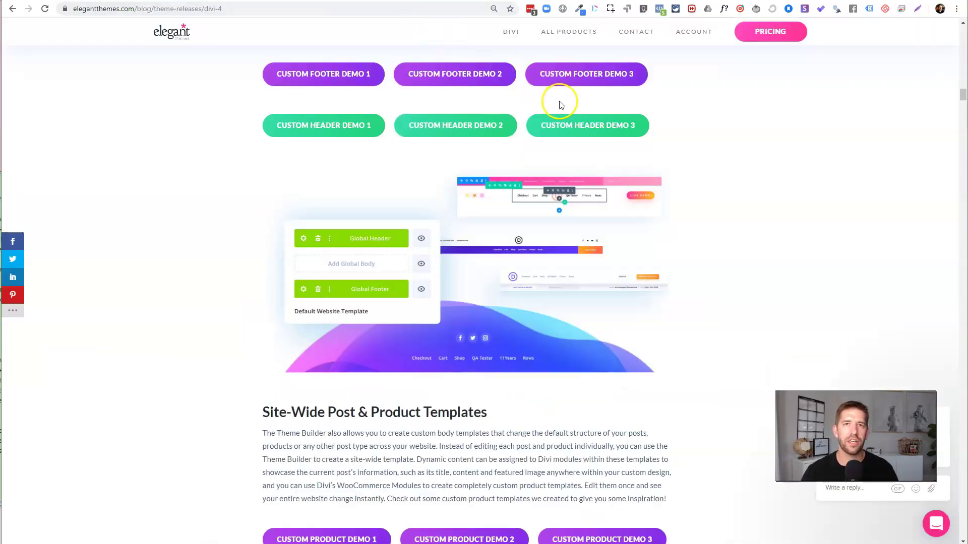
{"action": "left_click", "coordinate": [585, 123]}
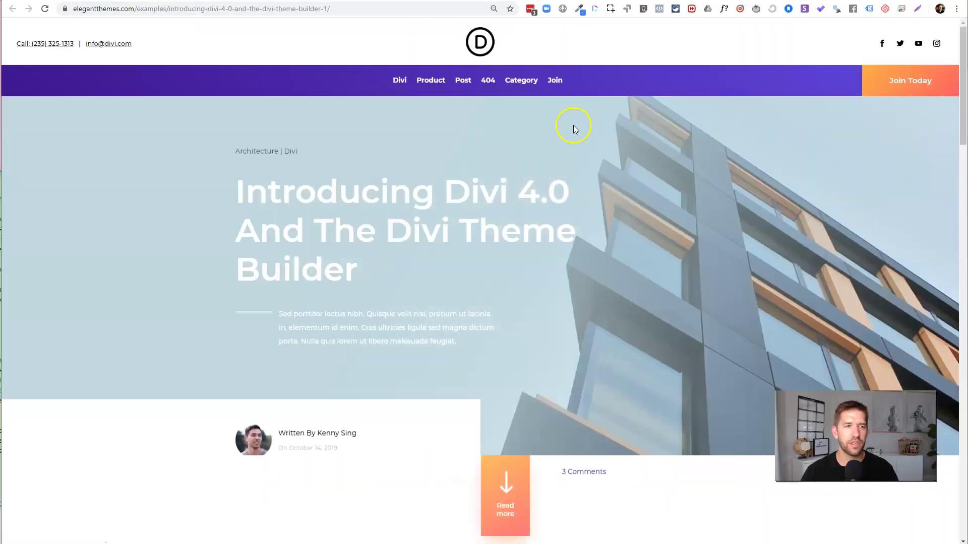
{"action": "scroll", "coordinate": [591, 140], "scroll_direction": "down", "scroll_amount": 1}
{"action": "scroll", "coordinate": [592, 141], "scroll_direction": "down", "scroll_amount": 10}
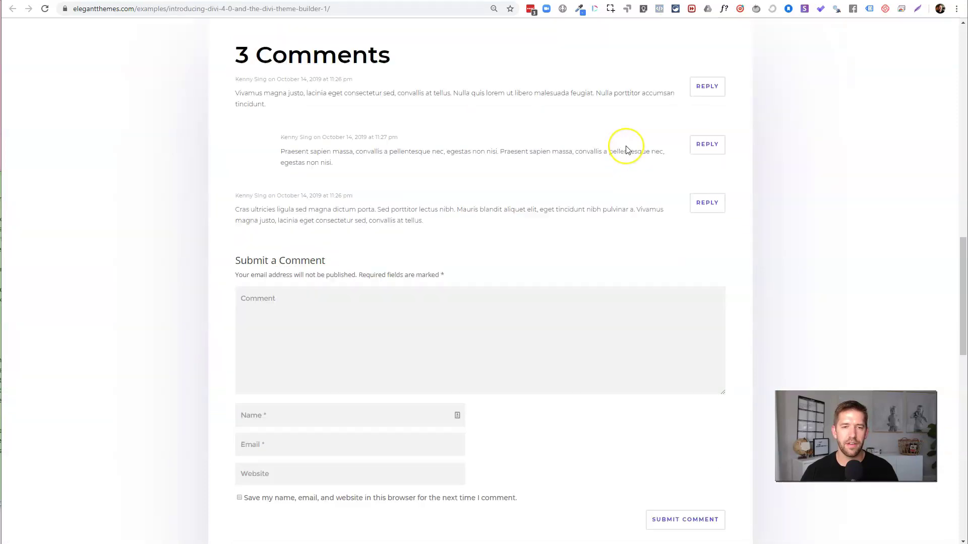
{"action": "scroll", "coordinate": [626, 149], "scroll_direction": "down", "scroll_amount": 6}
{"action": "scroll", "coordinate": [627, 146], "scroll_direction": "up", "scroll_amount": 6}
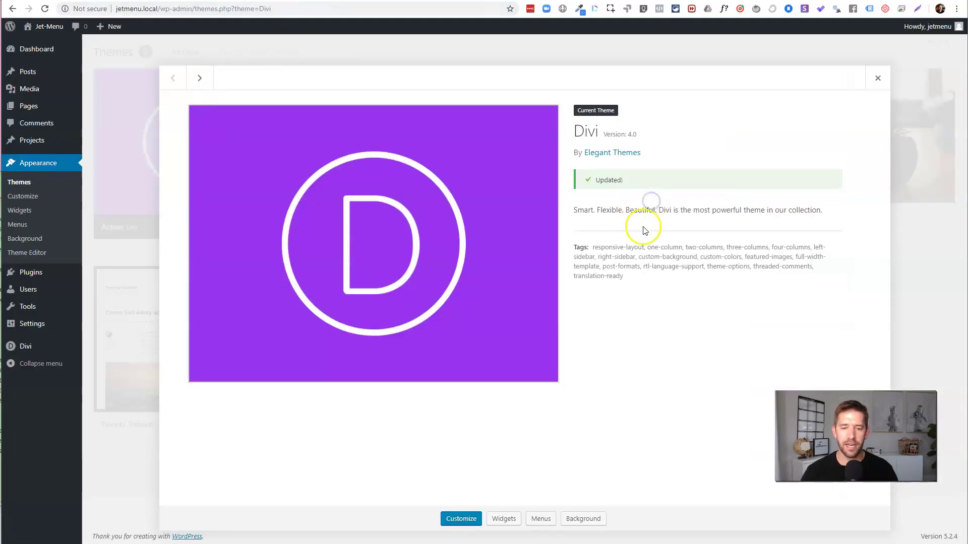
Visit the live site from the admin bar, then go to the WordPress Dashboard
{"action": "left_click", "coordinate": [42, 45]}
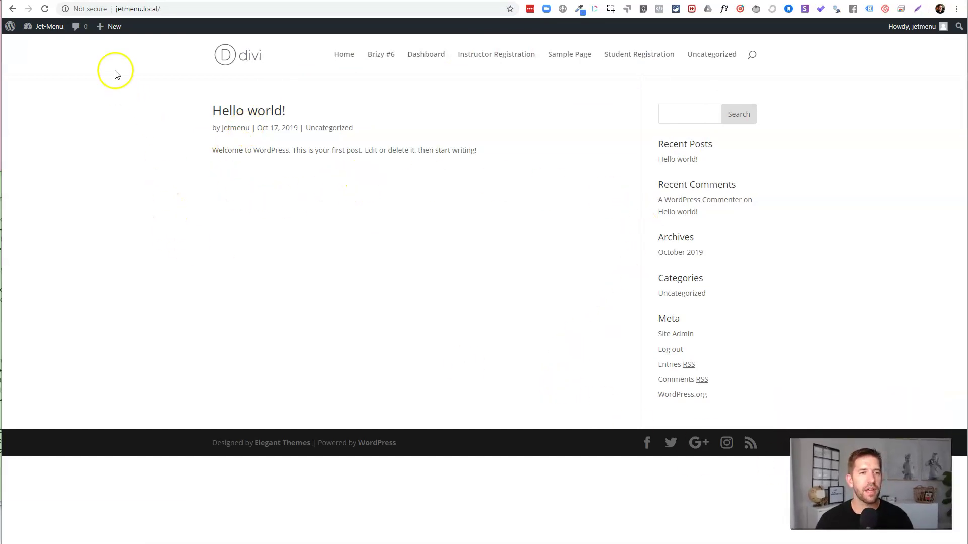
{"action": "mouse_move", "coordinate": [111, 28]}
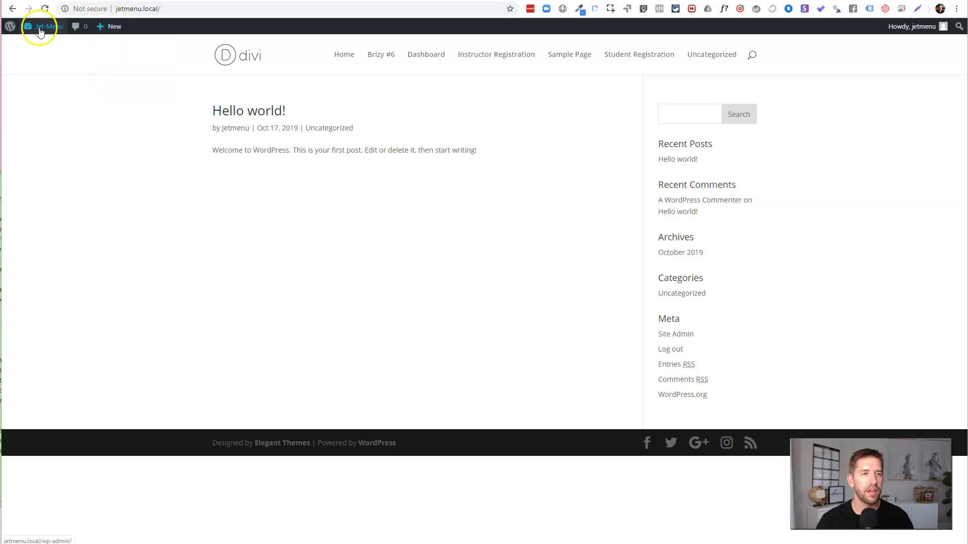
{"action": "left_click", "coordinate": [38, 44]}
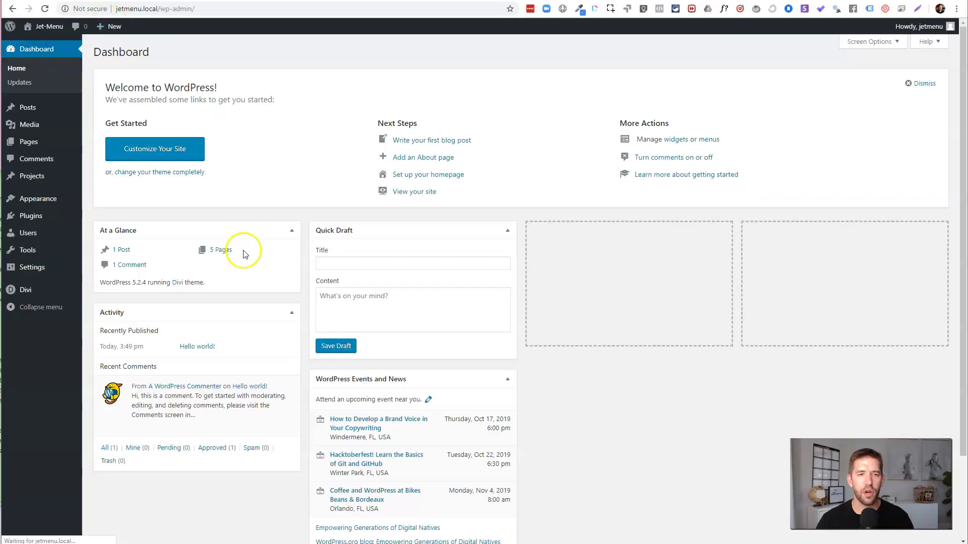
{"action": "mouse_move", "coordinate": [49, 290]}
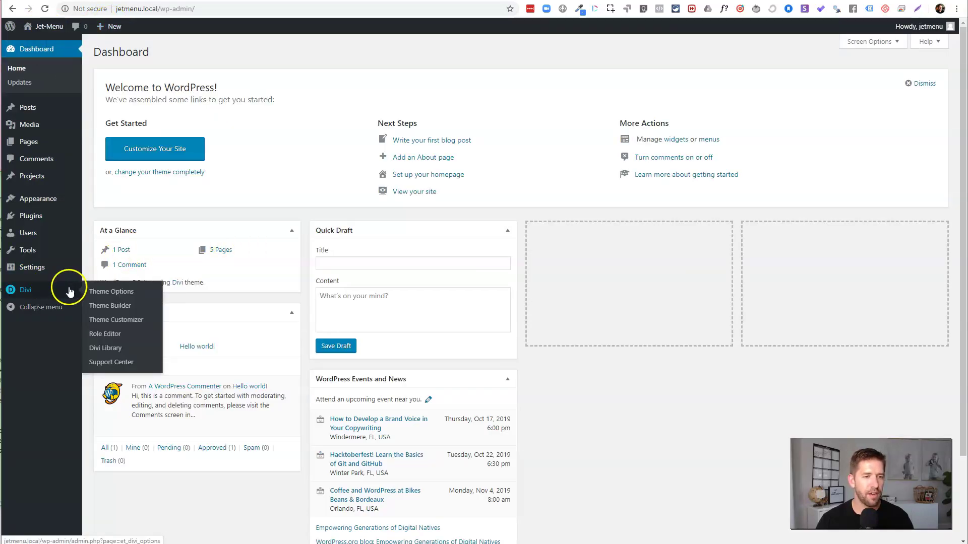
{"action": "left_click", "coordinate": [113, 308]}
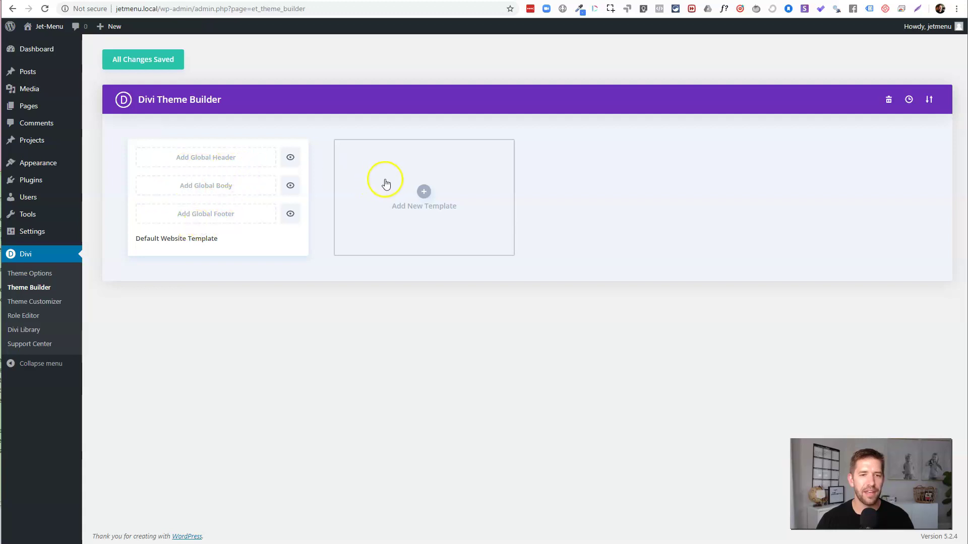
{"action": "left_click", "coordinate": [223, 168]}
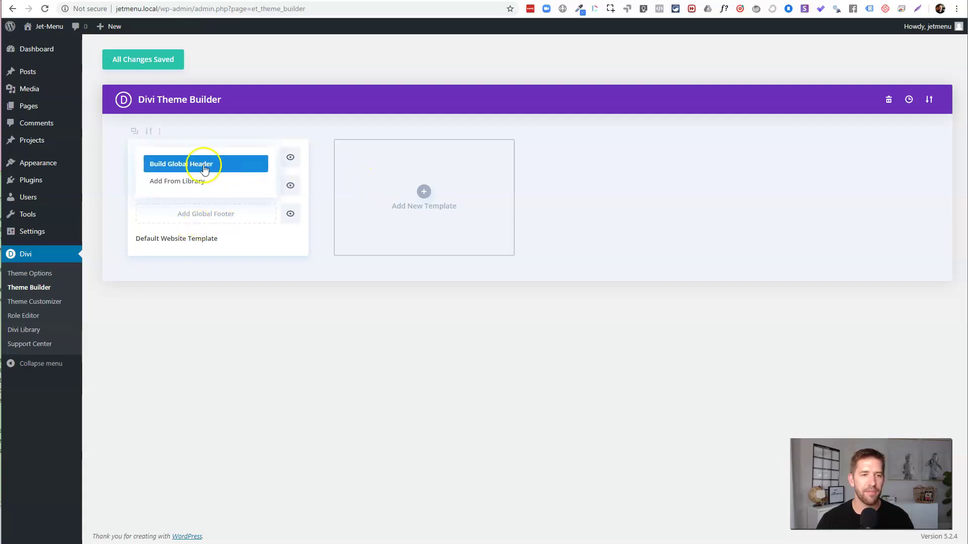
{"action": "left_click", "coordinate": [185, 183]}
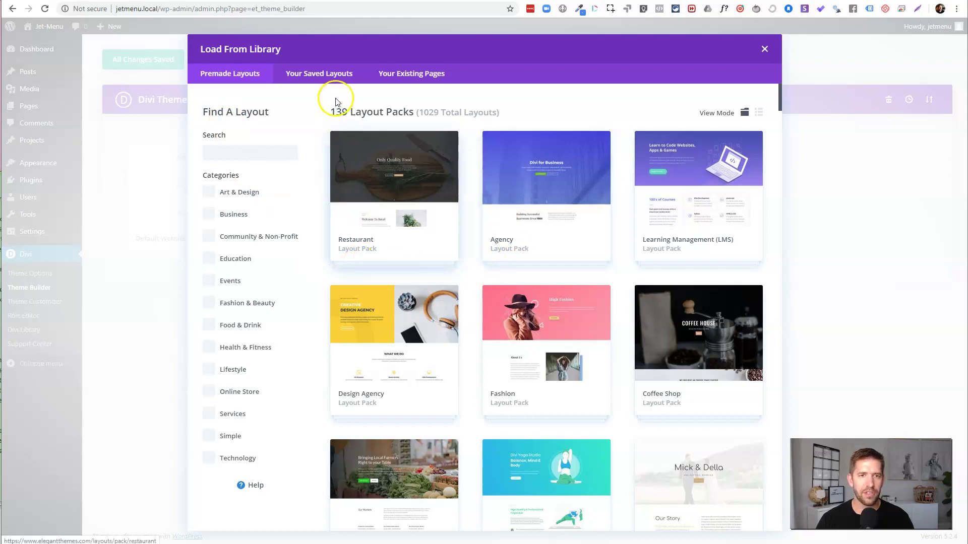
{"action": "left_click", "coordinate": [496, 237]}
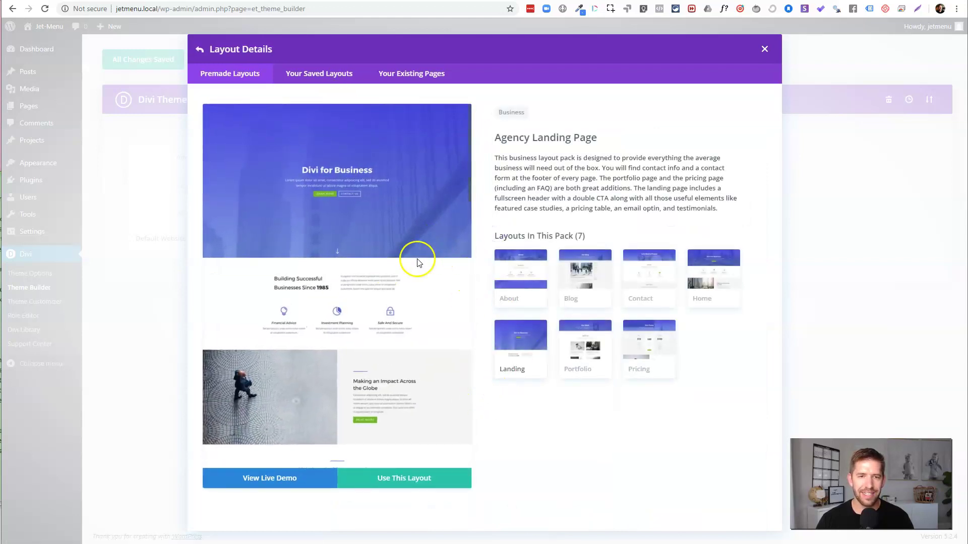
{"action": "left_click", "coordinate": [278, 101]}
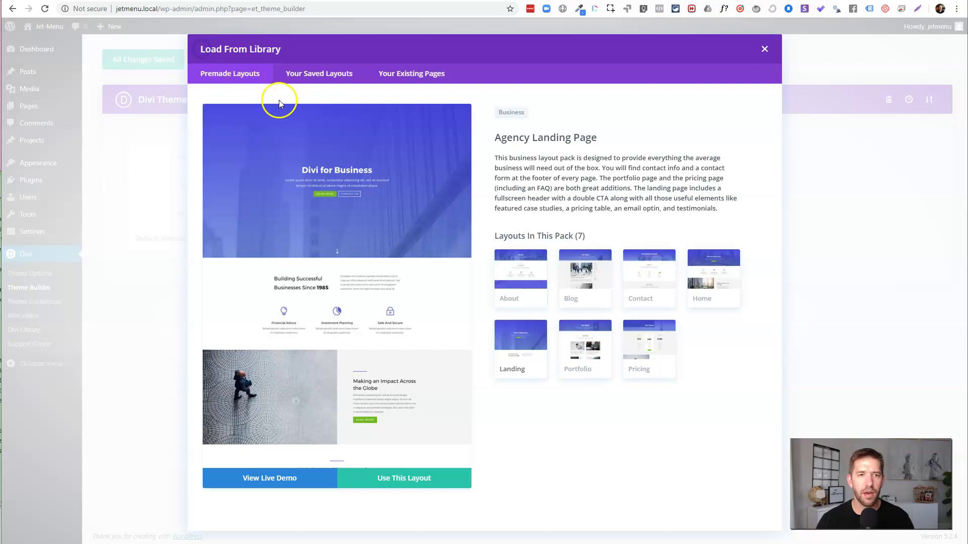
{"action": "left_click", "coordinate": [764, 58]}
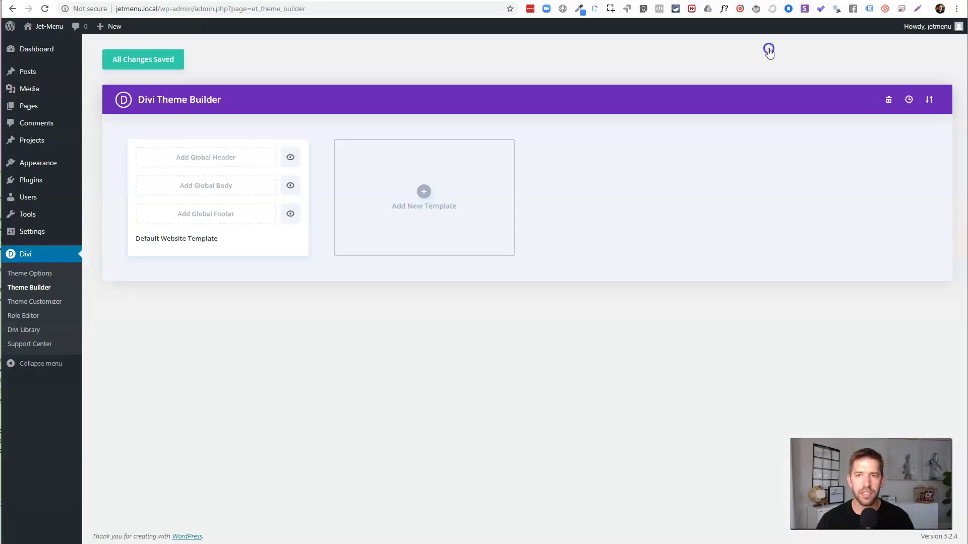
Start a new global header in the Theme Builder, built from scratch after reloading the page
{"action": "left_click", "coordinate": [288, 159]}
{"action": "left_click", "coordinate": [240, 159]}
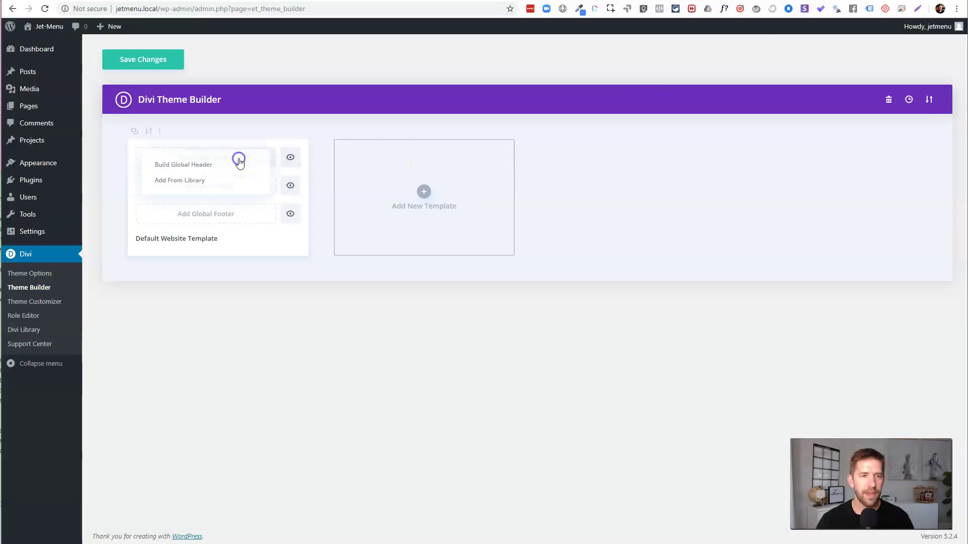
{"action": "left_click", "coordinate": [199, 163]}
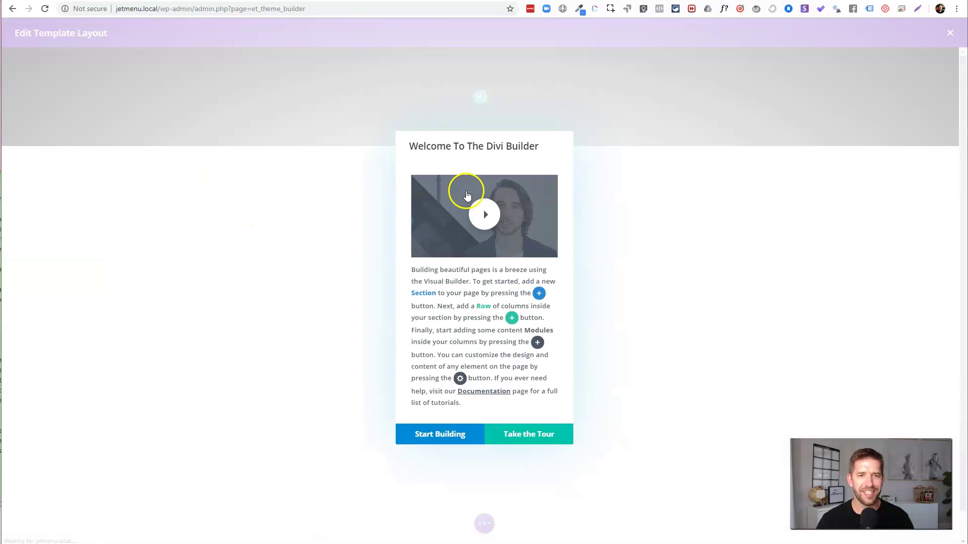
{"action": "left_click", "coordinate": [462, 425]}
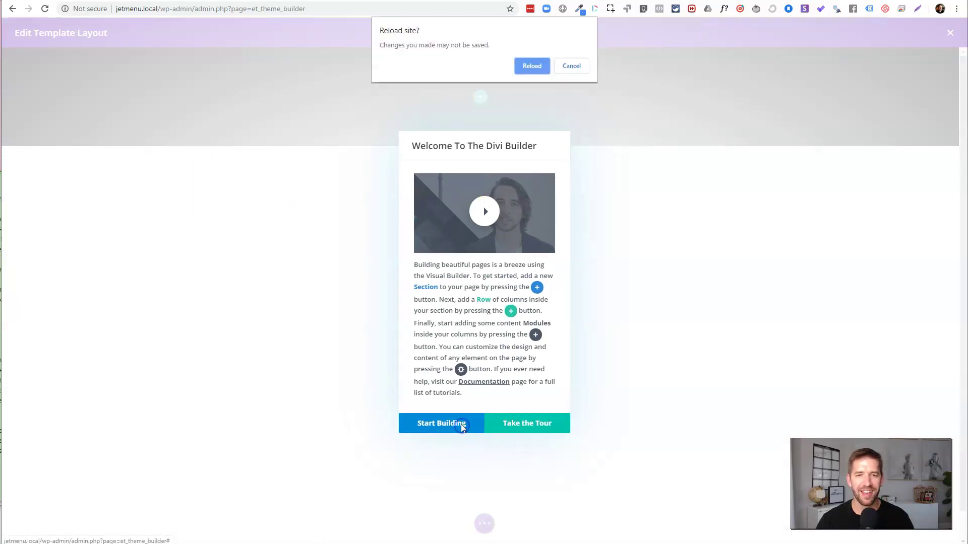
{"action": "left_click", "coordinate": [533, 71]}
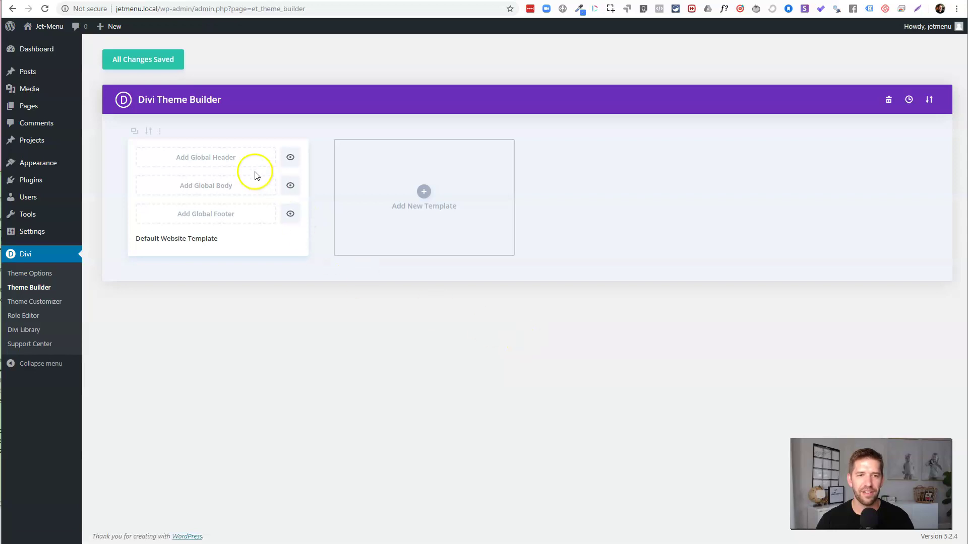
{"action": "left_click", "coordinate": [240, 162]}
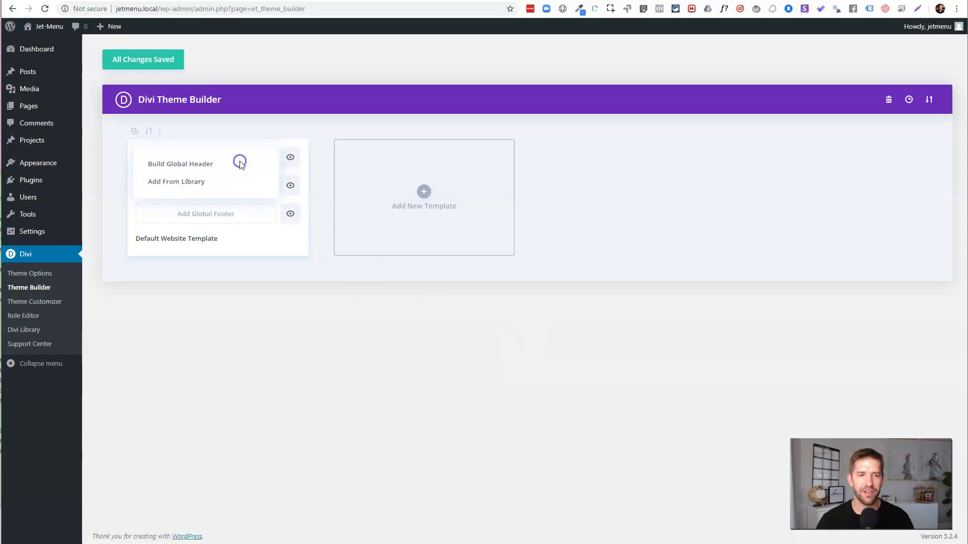
{"action": "left_click", "coordinate": [203, 165]}
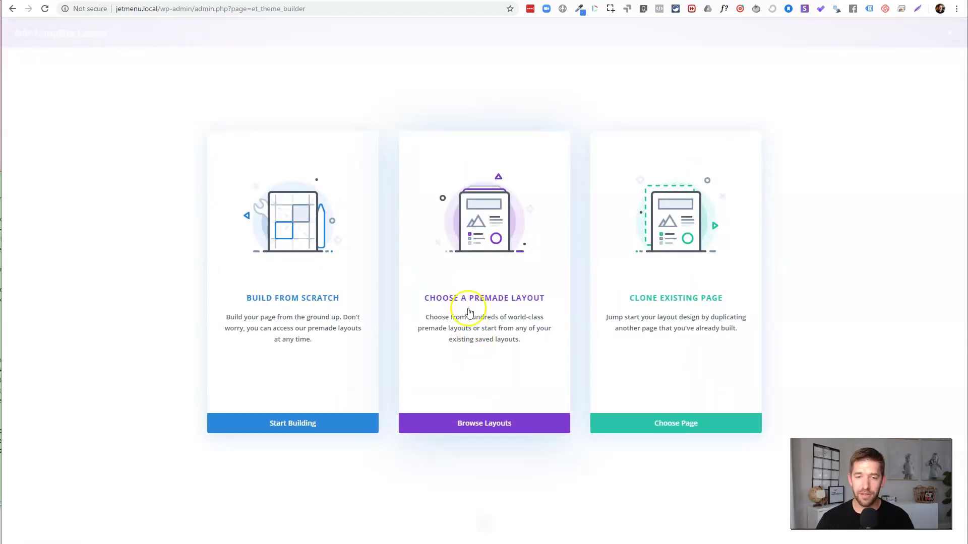
{"action": "left_click", "coordinate": [296, 422]}
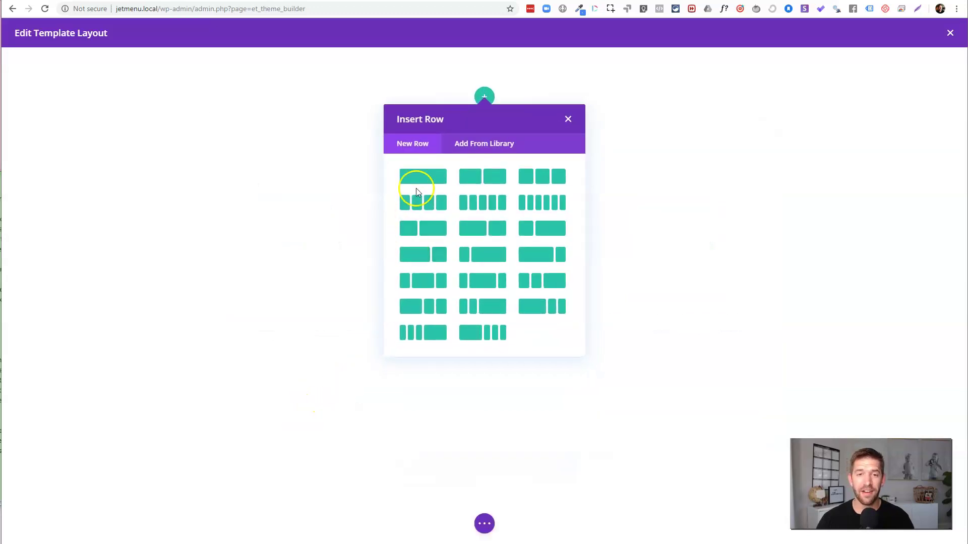
Add a two-column row to the header layout
{"action": "left_click", "coordinate": [462, 145]}
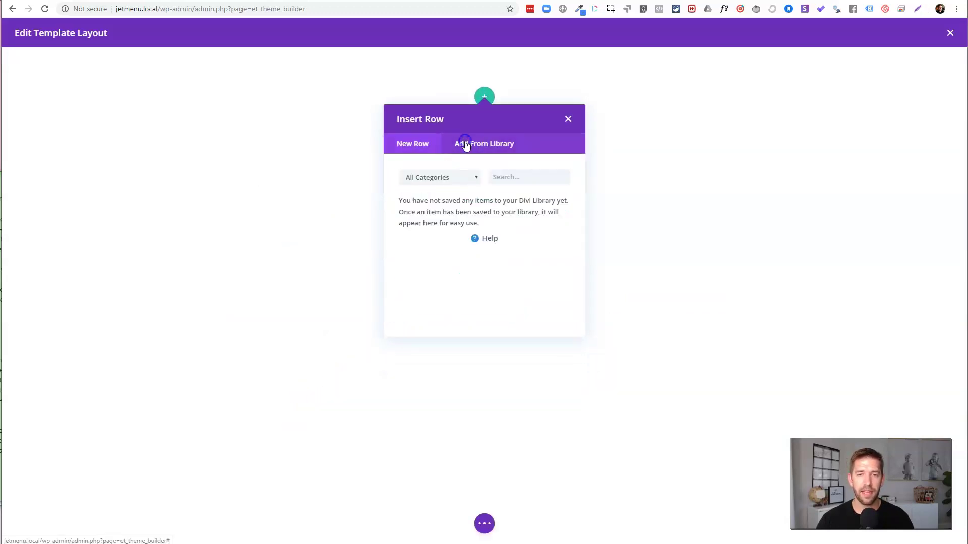
{"action": "left_click", "coordinate": [452, 178]}
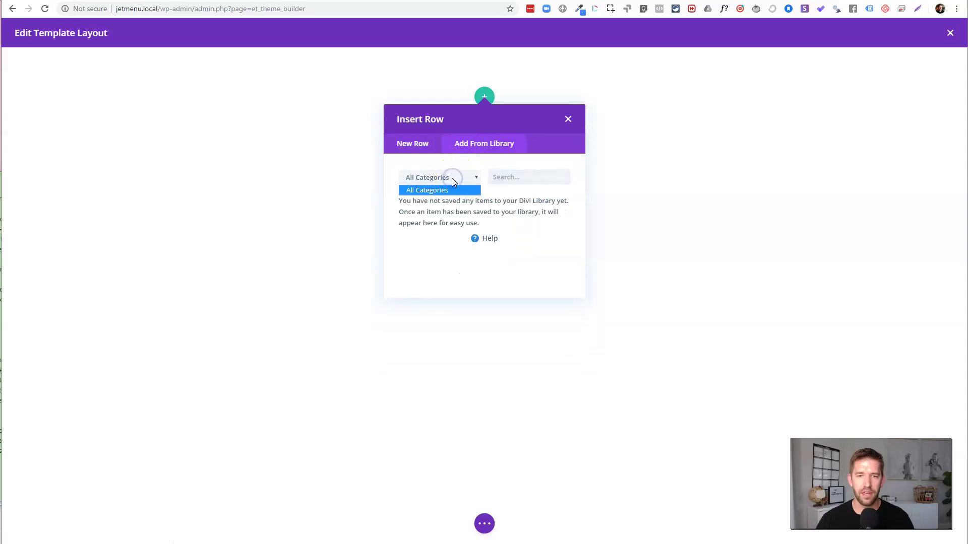
{"action": "left_click", "coordinate": [452, 182]}
{"action": "left_click", "coordinate": [430, 145]}
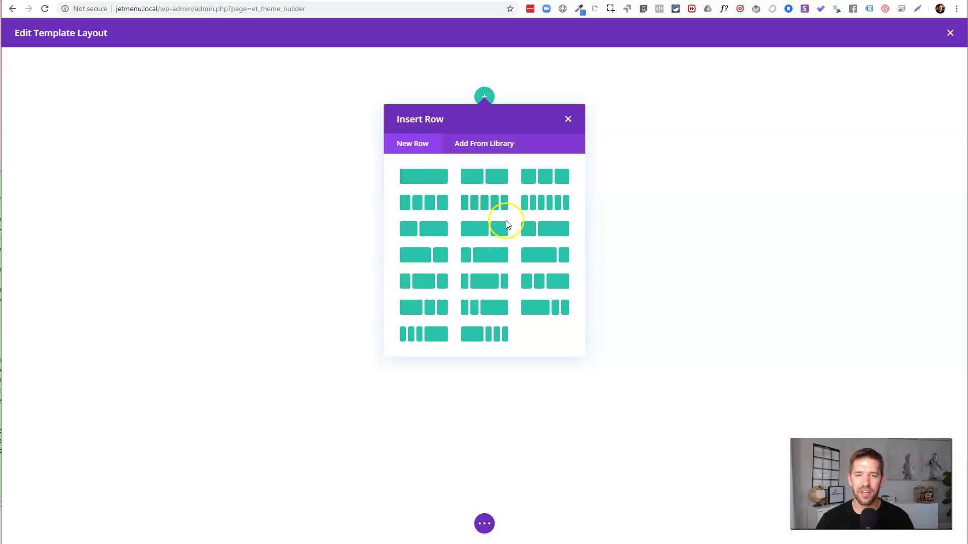
{"action": "left_click", "coordinate": [545, 231]}
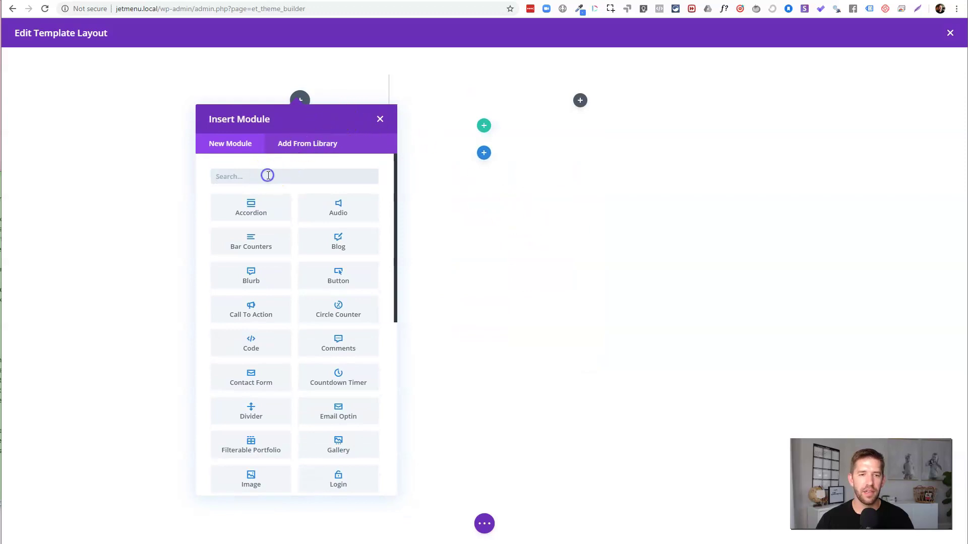
Search 'image' and insert an Image module into the first column
{"action": "type", "text": "logi"}
{"action": "key", "text": "BackSpace"}
{"action": "key", "text": "BackSpace"}
{"action": "key", "text": "BackSpace"}
{"action": "key", "text": "BackSpace"}
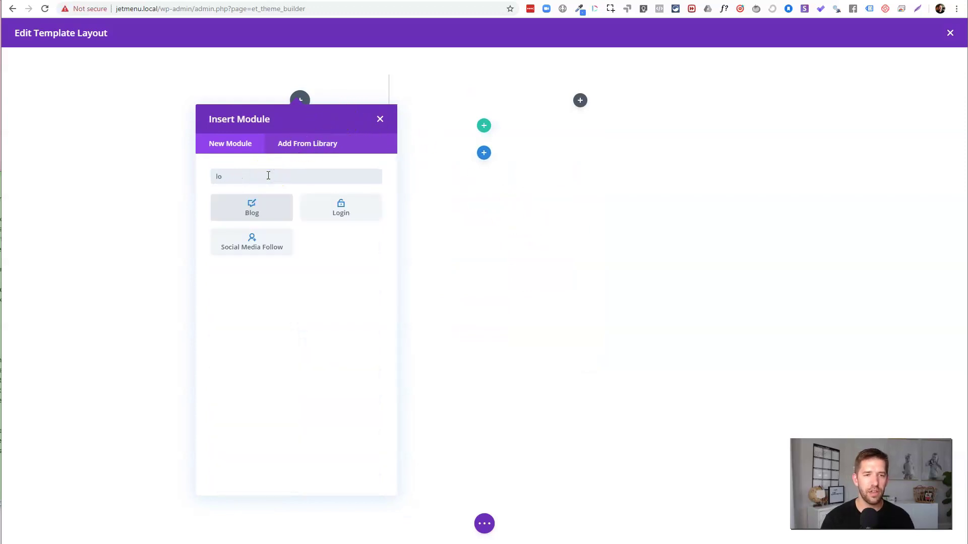
{"action": "scroll", "coordinate": [331, 328], "scroll_direction": "down", "scroll_amount": 7}
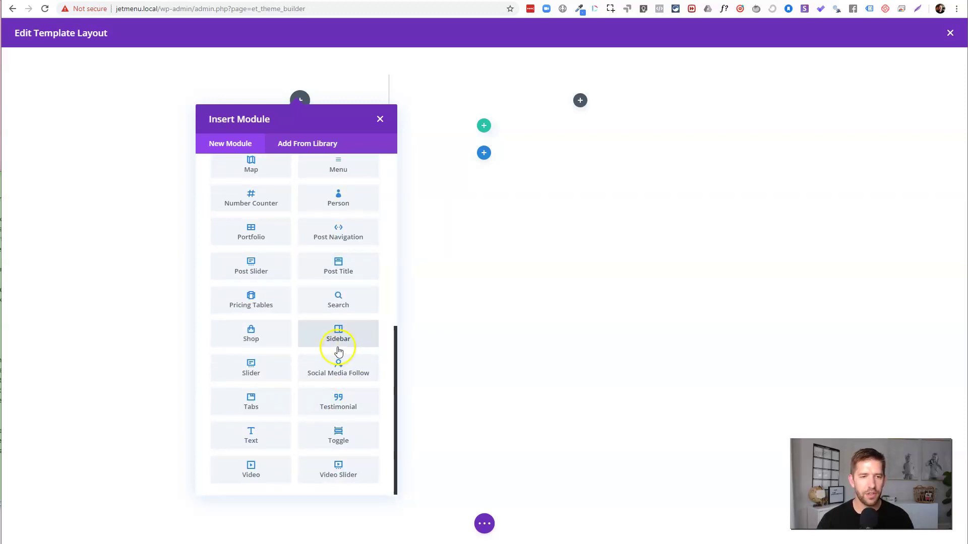
{"action": "scroll", "coordinate": [338, 351], "scroll_direction": "up", "scroll_amount": 4}
{"action": "type", "text": "image"}
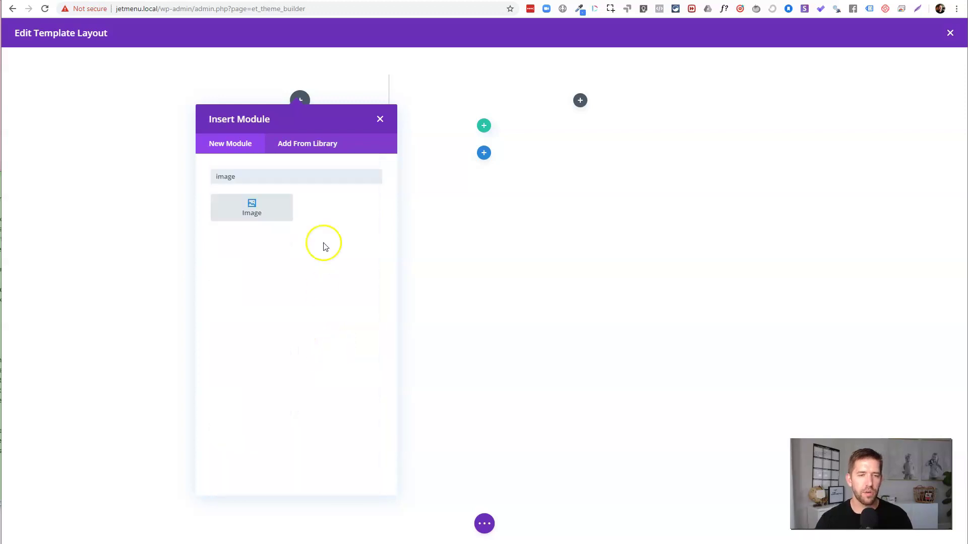
{"action": "left_click", "coordinate": [251, 205]}
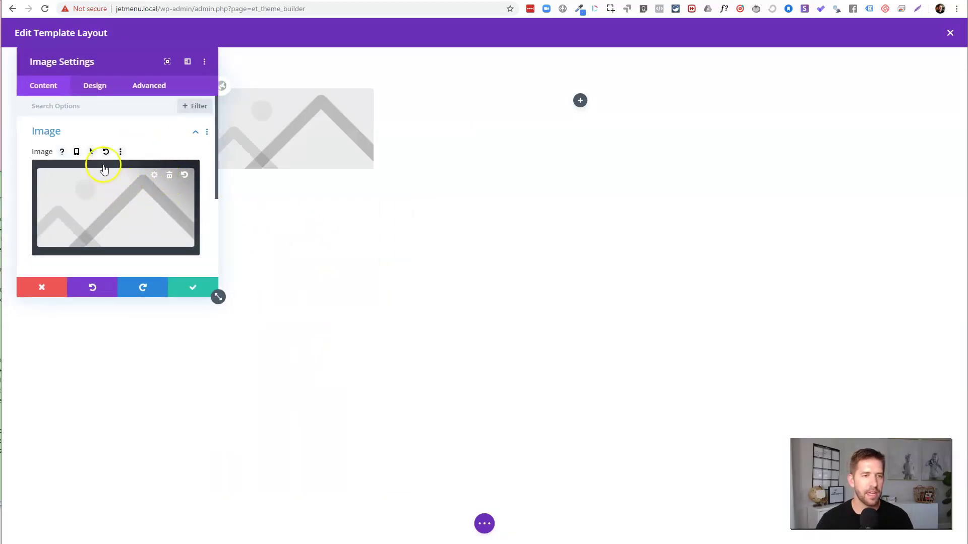
Set the Image module to the dynamic Site Logo and save it
{"action": "left_click", "coordinate": [111, 190]}
{"action": "key", "text": "Escape"}
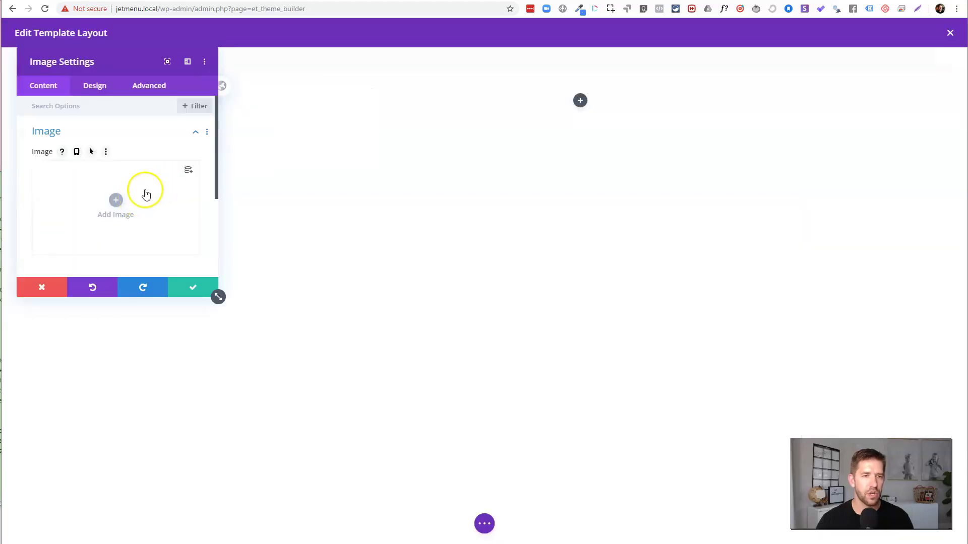
{"action": "left_click", "coordinate": [188, 171]}
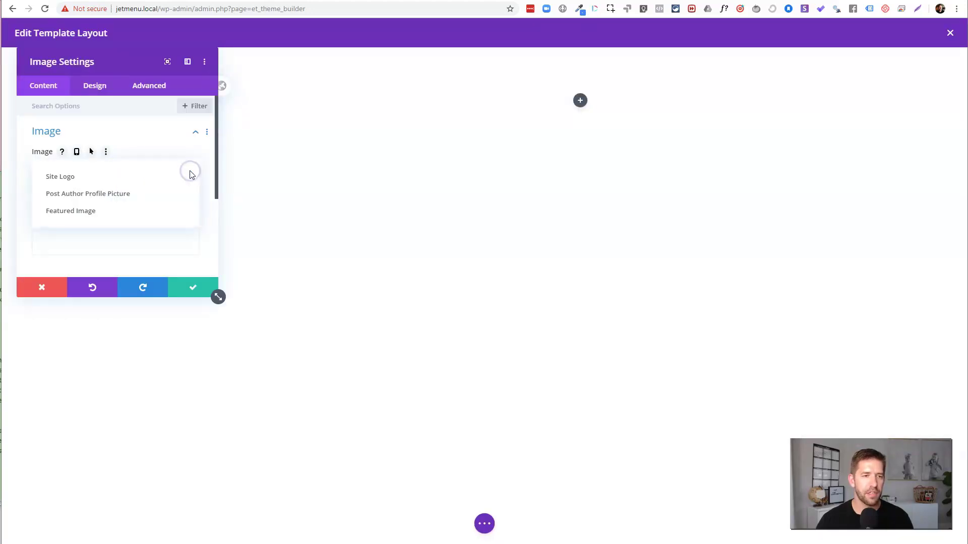
{"action": "left_click", "coordinate": [83, 182]}
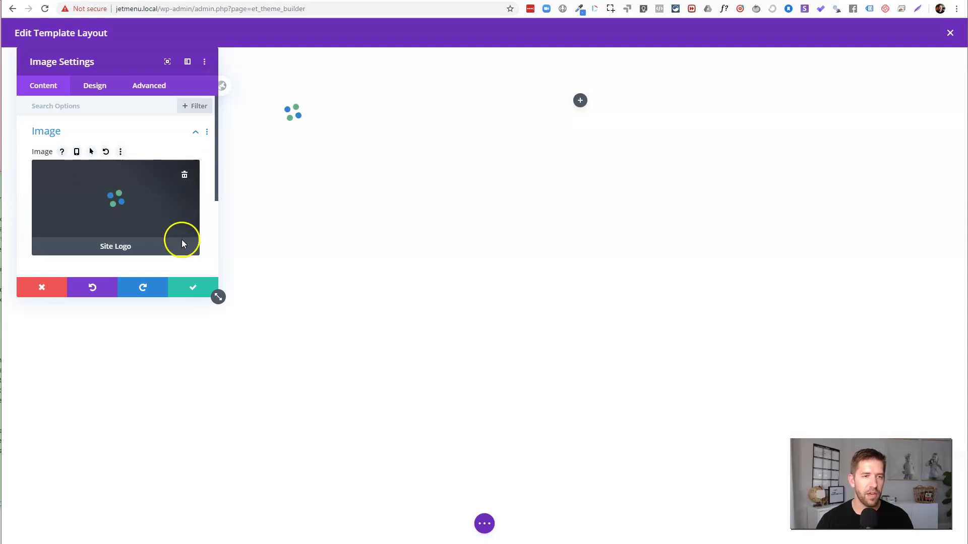
{"action": "left_click", "coordinate": [194, 288]}
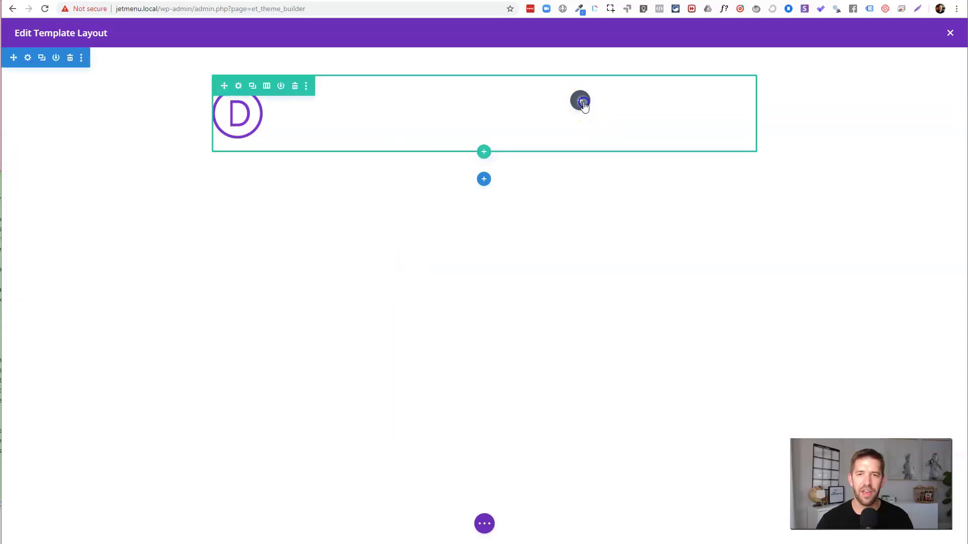
Insert a Menu module into the right column and save its settings
{"action": "left_click", "coordinate": [581, 101]}
{"action": "type", "text": "men"}
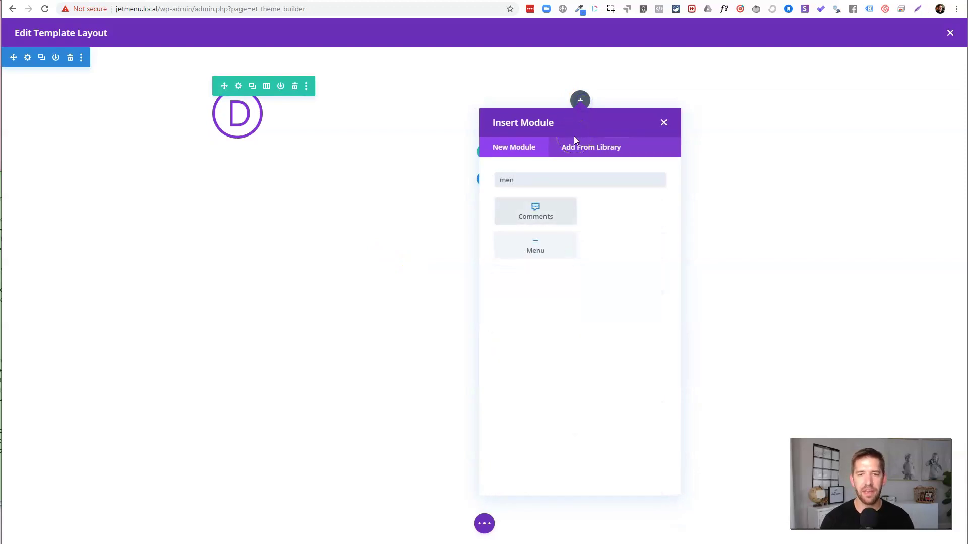
{"action": "type", "text": "u"}
{"action": "left_click", "coordinate": [562, 214]}
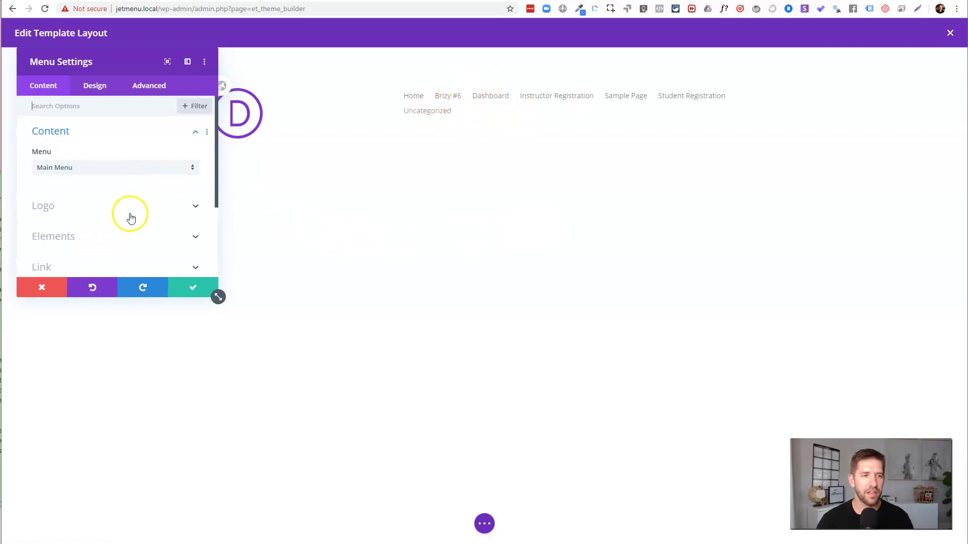
{"action": "left_click", "coordinate": [187, 63]}
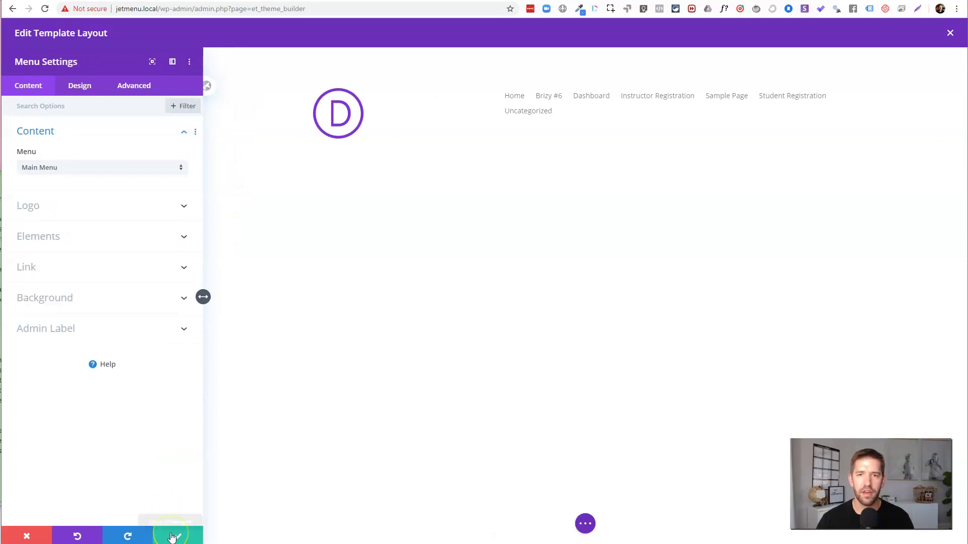
{"action": "left_click", "coordinate": [171, 537]}
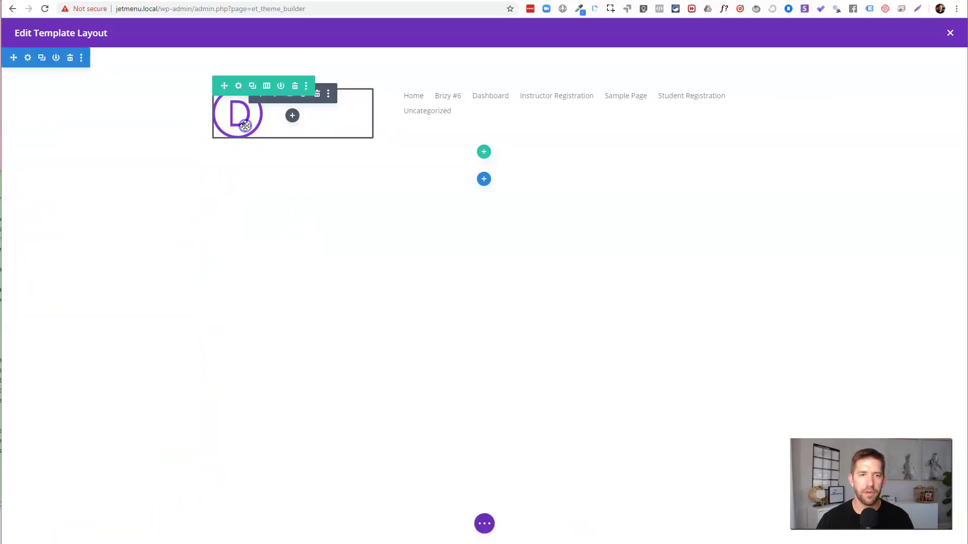
Shrink the logo image to 16% width and save
{"action": "left_click", "coordinate": [274, 94]}
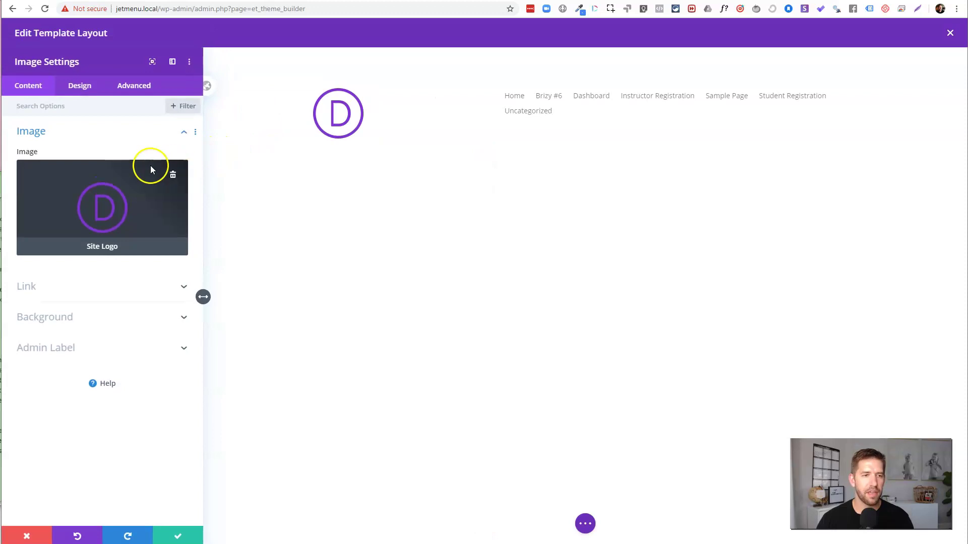
{"action": "left_click", "coordinate": [80, 87]}
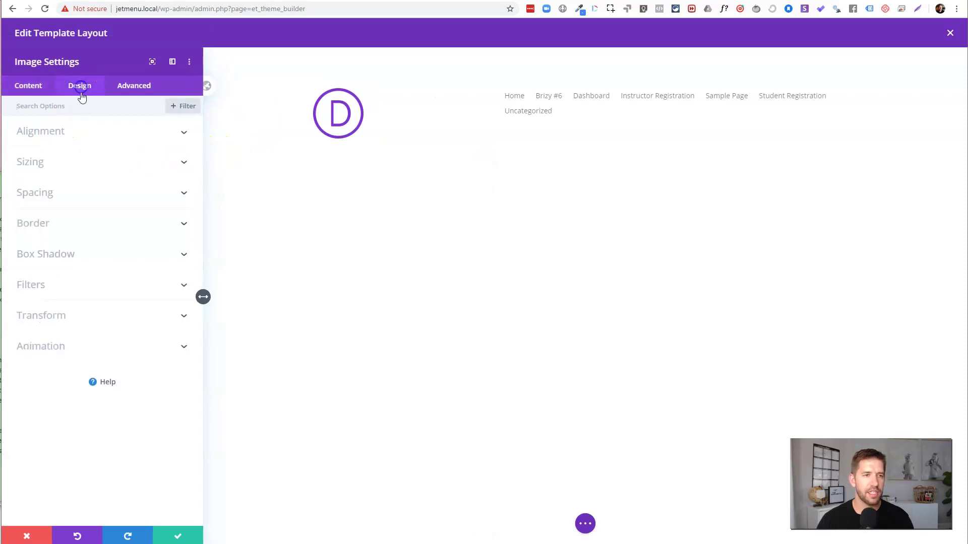
{"action": "left_click", "coordinate": [78, 167]}
{"action": "left_click_drag", "start_coordinate": [120, 186], "coordinate": [35, 186]}
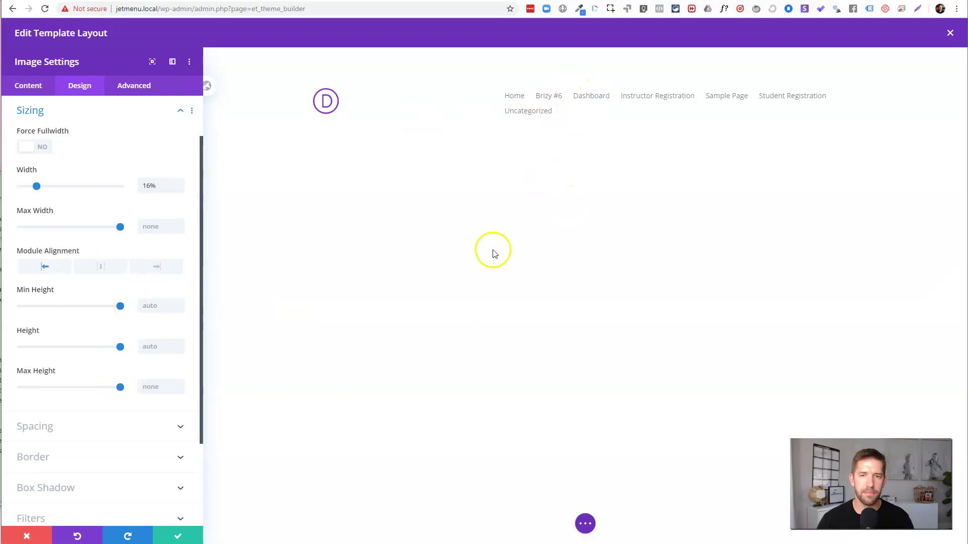
{"action": "left_click", "coordinate": [194, 538]}
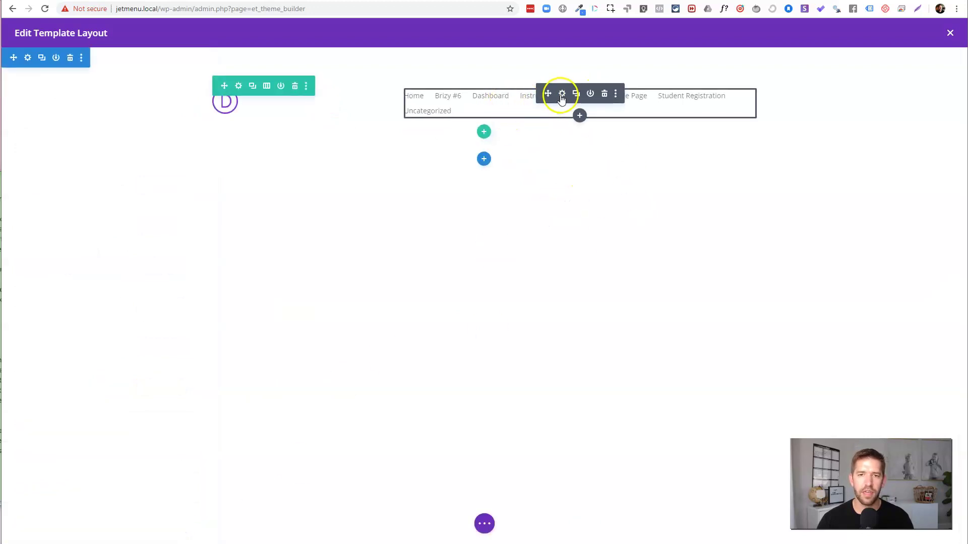
Set the menu's text alignment to Justify and save
{"action": "left_click", "coordinate": [559, 94]}
{"action": "type", "text": "align"}
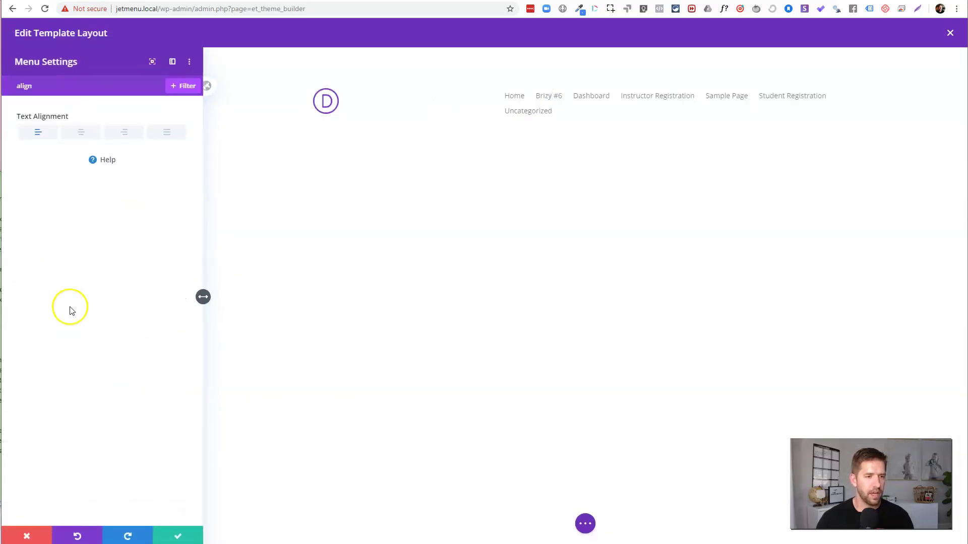
{"action": "left_click", "coordinate": [168, 133]}
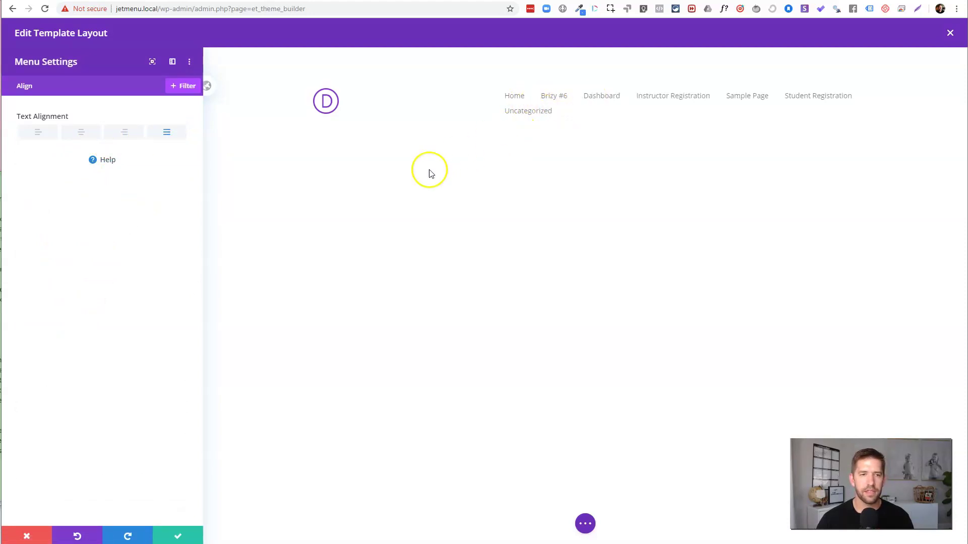
{"action": "left_click", "coordinate": [169, 531]}
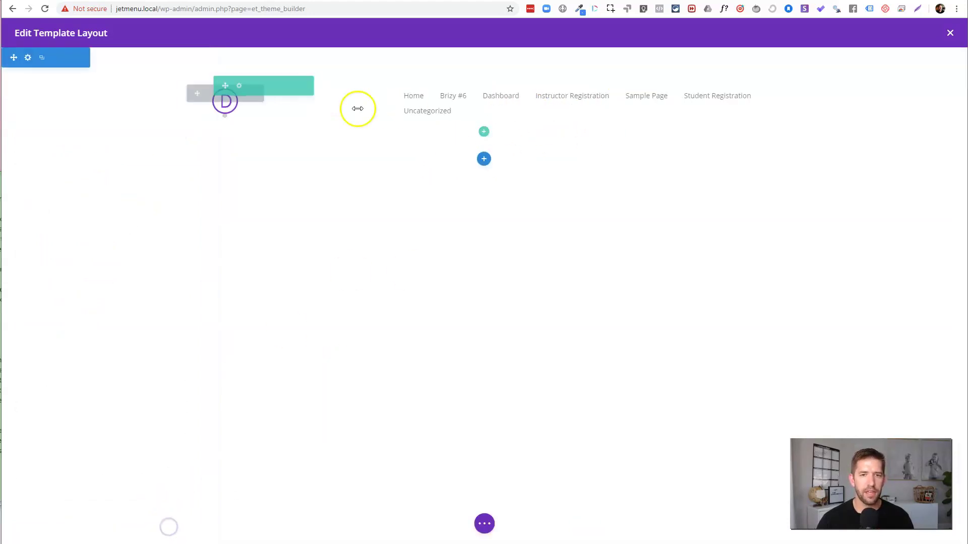
Change the header row's column structure to one-third plus two-thirds
{"action": "left_click_drag", "start_coordinate": [372, 105], "coordinate": [326, 108]}
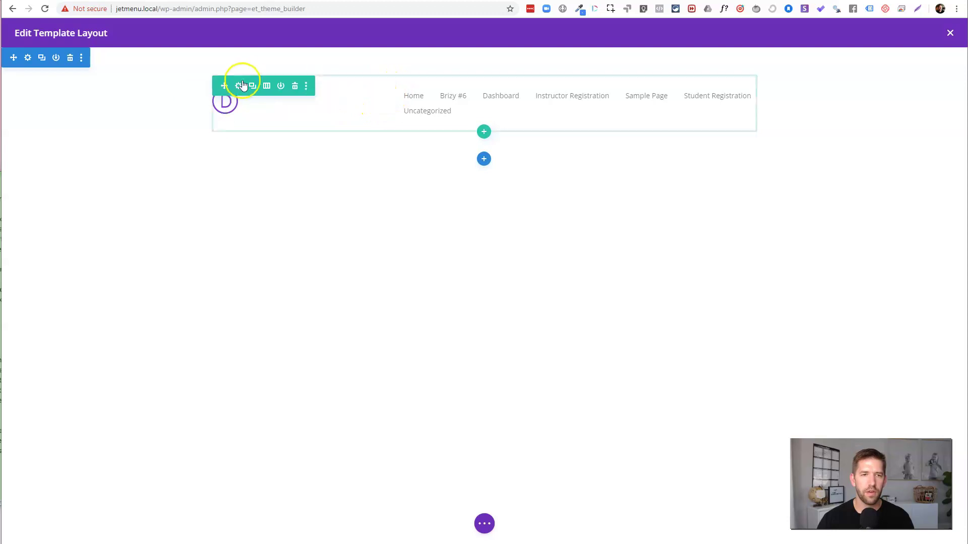
{"action": "left_click", "coordinate": [268, 87]}
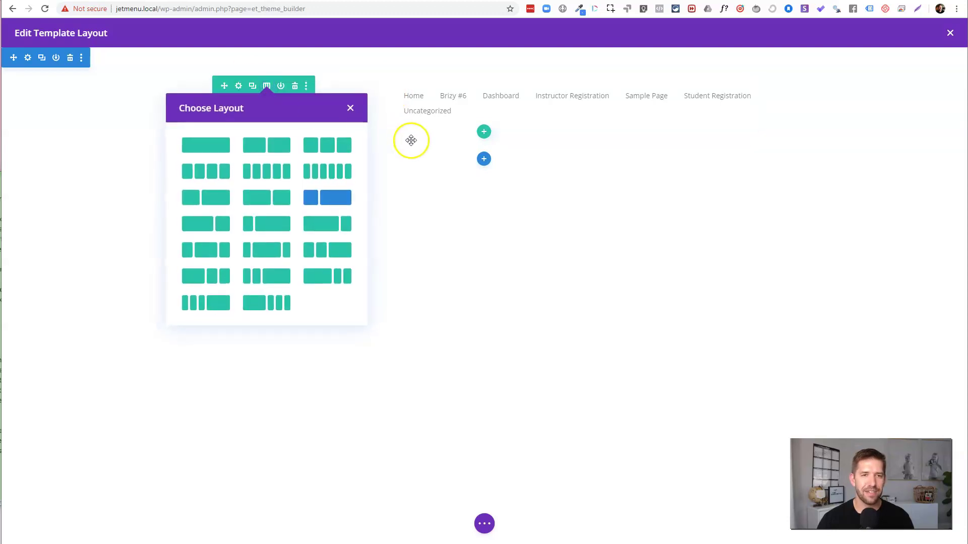
{"action": "left_click", "coordinate": [239, 86]}
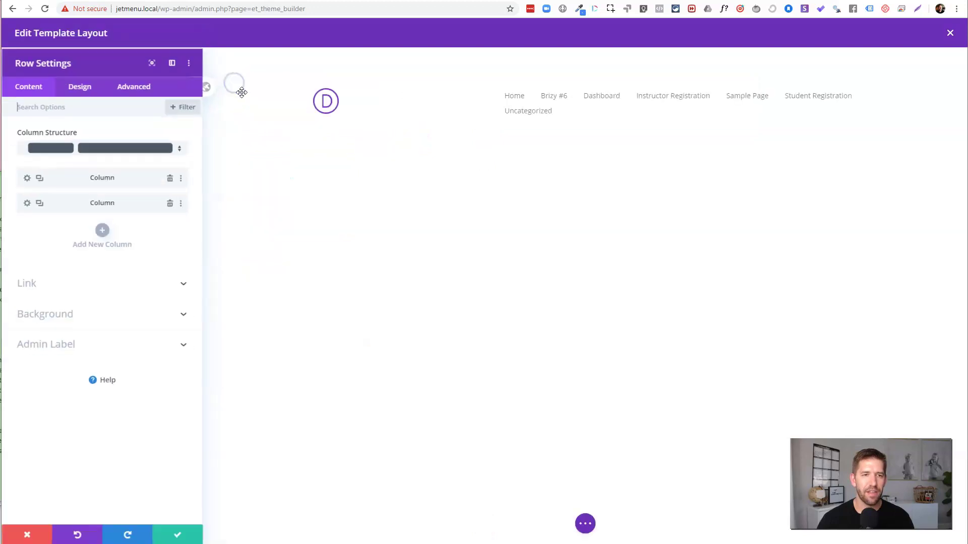
{"action": "left_click", "coordinate": [77, 150]}
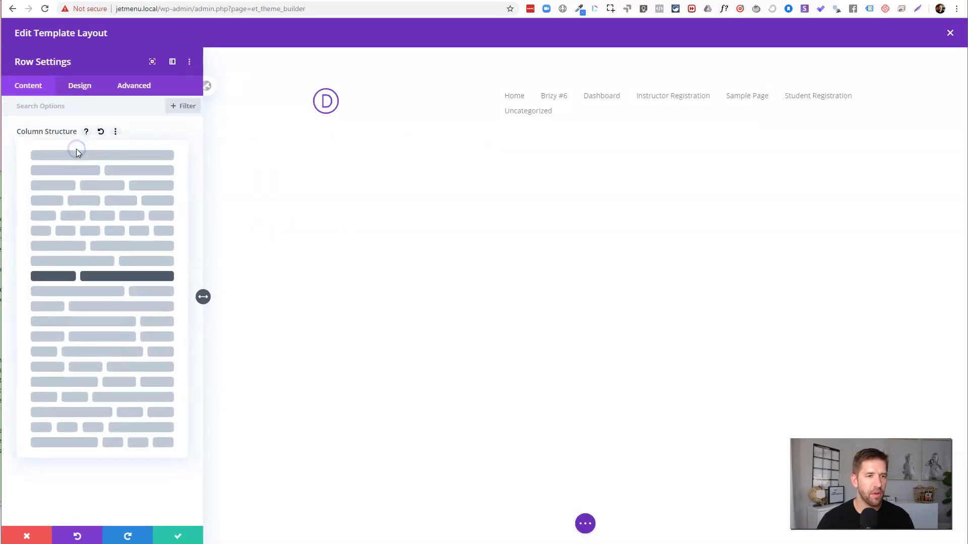
{"action": "left_click", "coordinate": [95, 309]}
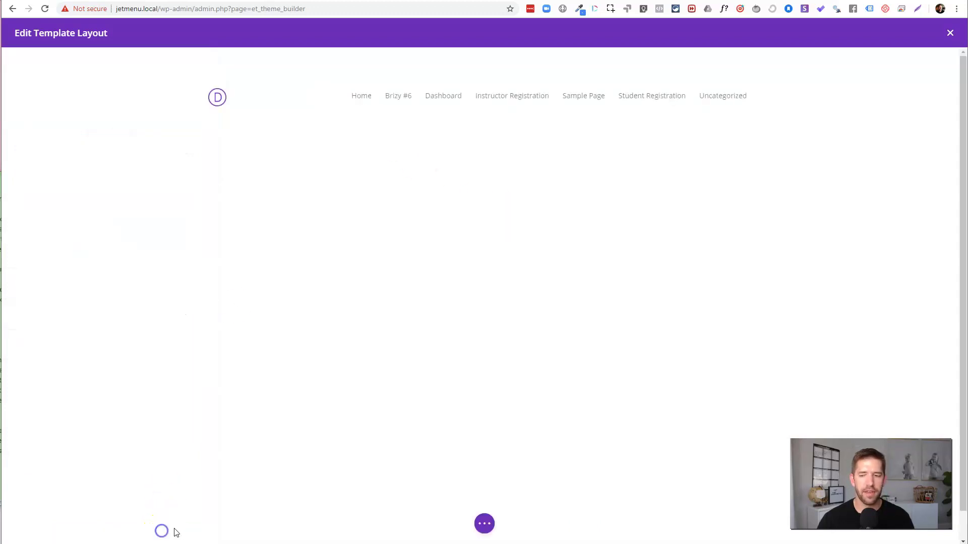
Save the row, drag the header section's top and bottom padding much smaller, and expand the page settings bar
{"action": "left_click", "coordinate": [162, 532]}
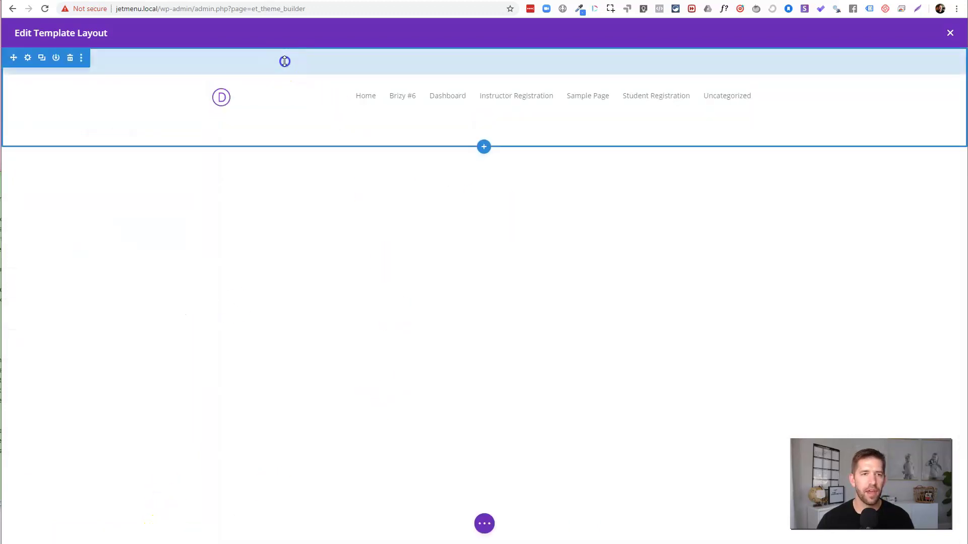
{"action": "left_click_drag", "start_coordinate": [283, 60], "coordinate": [286, 36]}
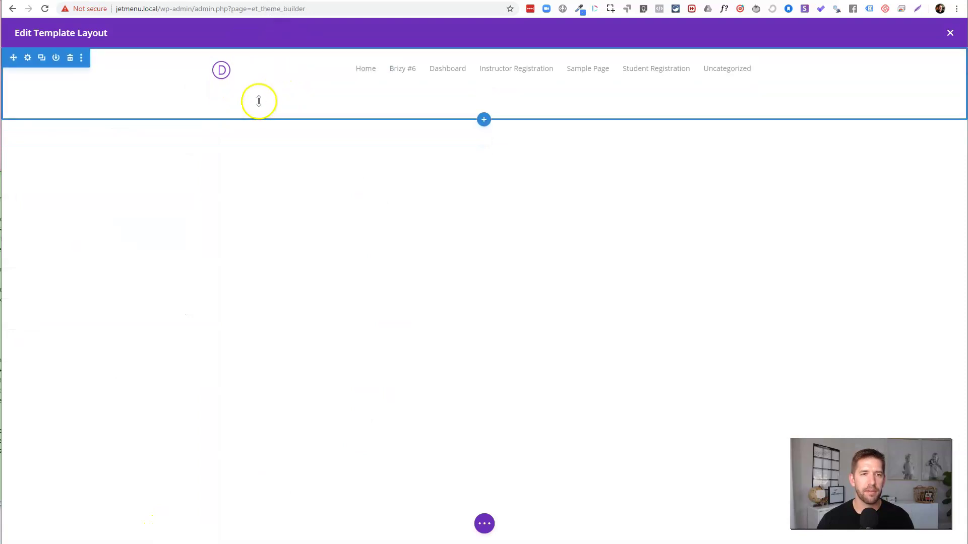
{"action": "left_click_drag", "start_coordinate": [259, 99], "coordinate": [257, 65]}
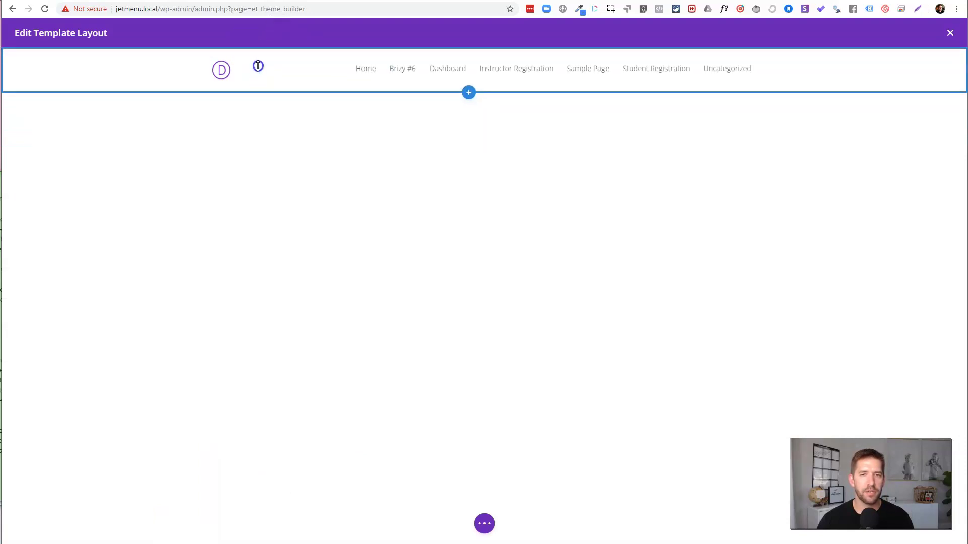
{"action": "left_click", "coordinate": [482, 525]}
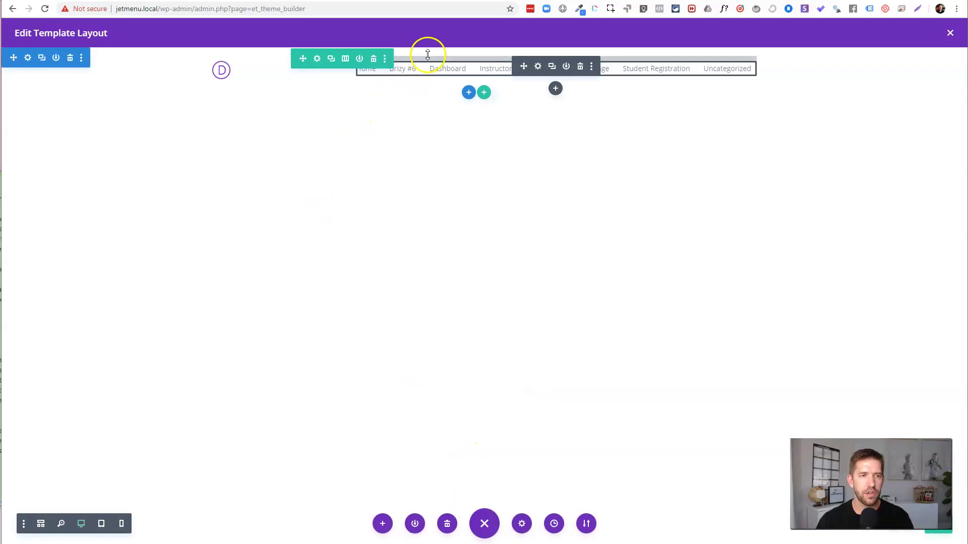
Add a Regular section below the header with a one-column row holding a Blurb module
{"action": "left_click", "coordinate": [468, 92]}
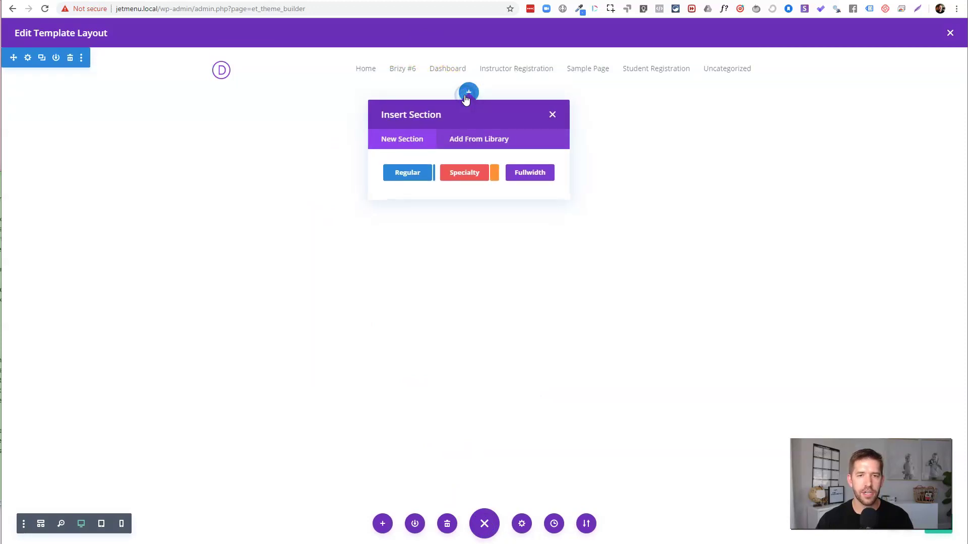
{"action": "left_click", "coordinate": [403, 173]}
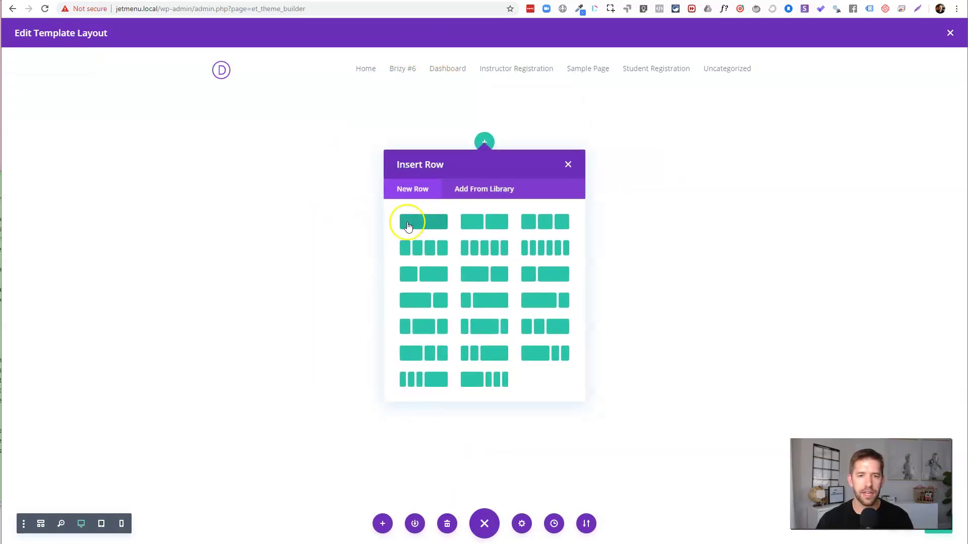
{"action": "left_click", "coordinate": [436, 222]}
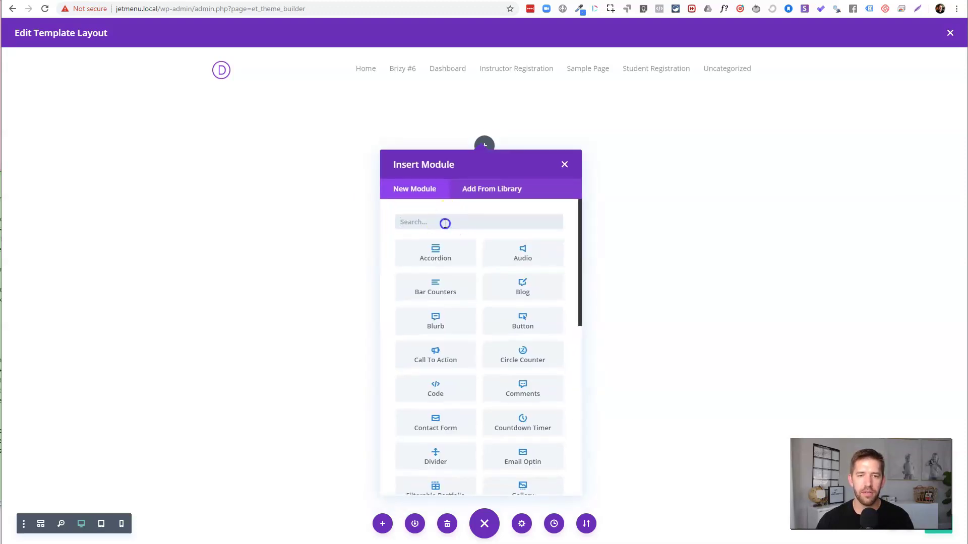
{"action": "type", "text": "tex"}
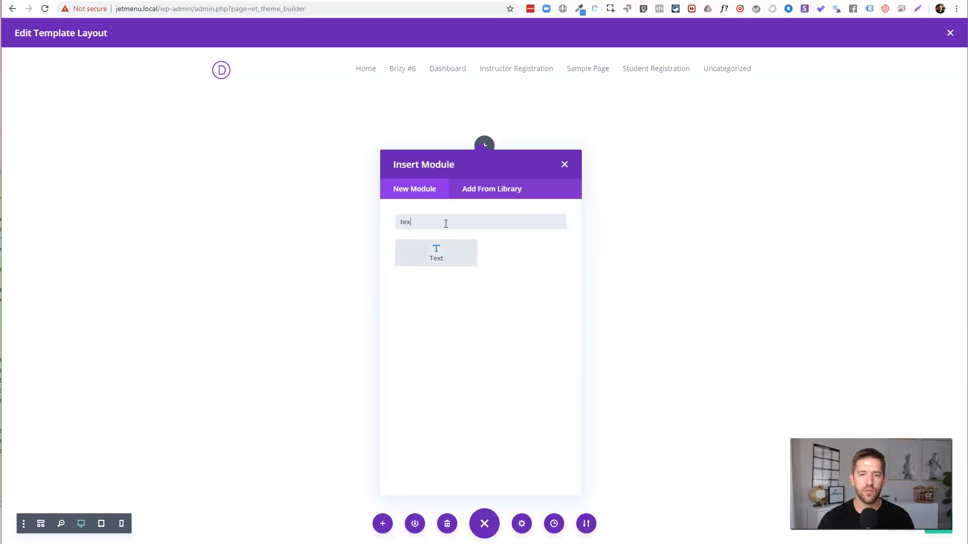
{"action": "key", "text": "BackSpace"}
{"action": "key", "text": "BackSpace"}
{"action": "key", "text": "BackSpace"}
{"action": "type", "text": "blurb"}
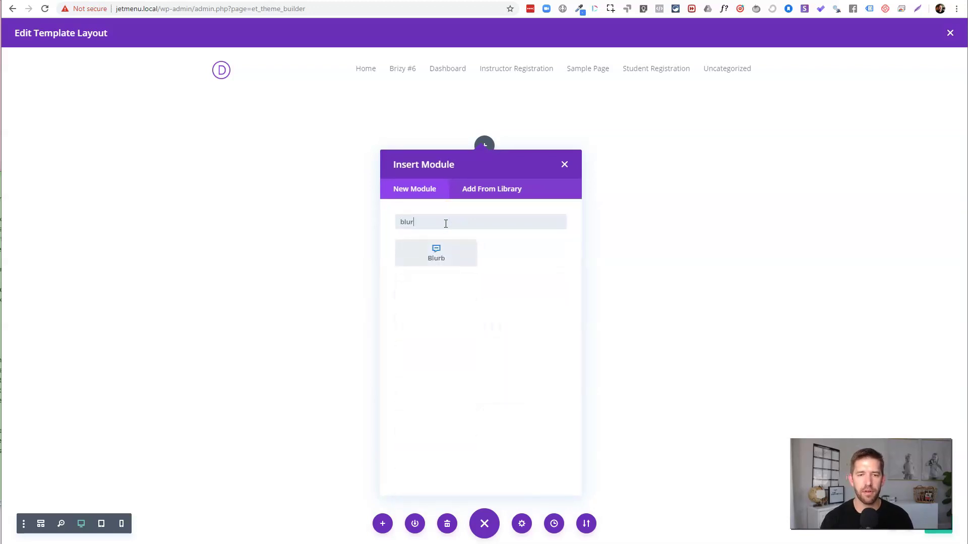
{"action": "left_click", "coordinate": [436, 252]}
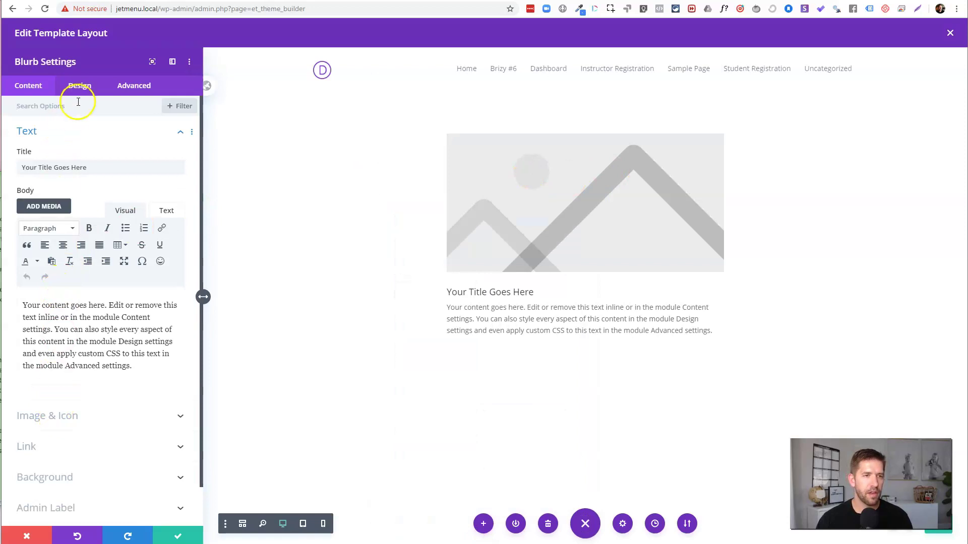
Set the blurb's image placement to Left and save
{"action": "left_click", "coordinate": [79, 86]}
{"action": "left_click", "coordinate": [76, 131]}
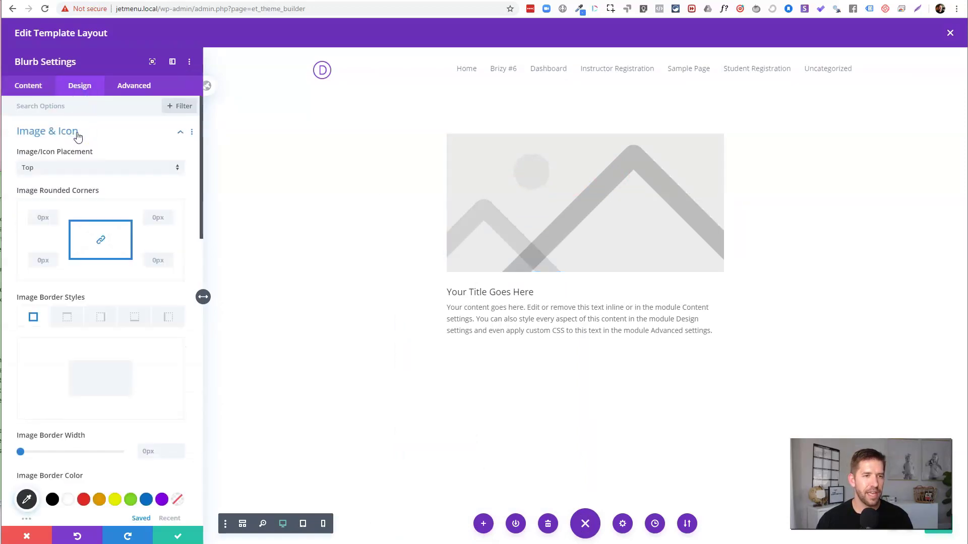
{"action": "left_click", "coordinate": [69, 166]}
{"action": "left_click", "coordinate": [60, 193]}
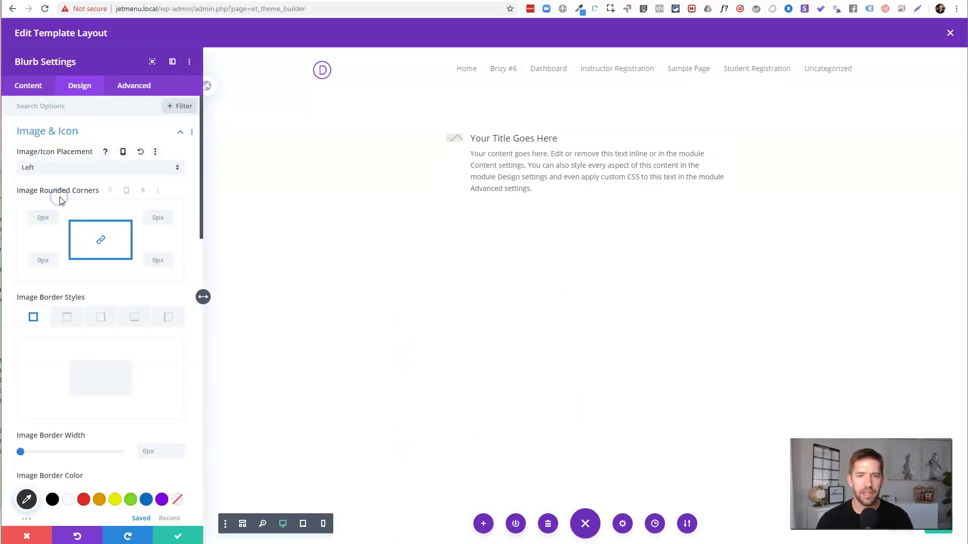
{"action": "left_click", "coordinate": [178, 536]}
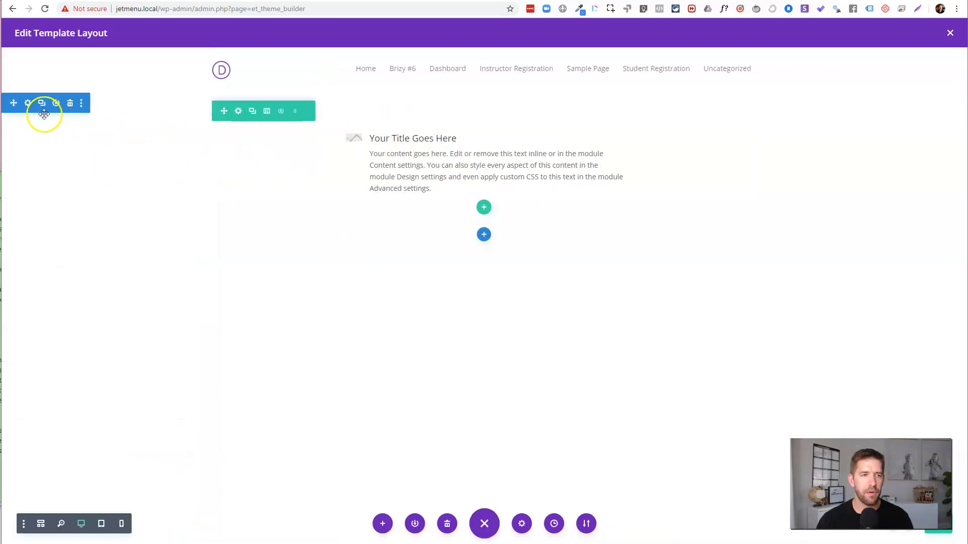
Move the blurb section above the header, delete its body text and retitle it 'NEW FREE THEME BUILDER'
{"action": "left_click_drag", "start_coordinate": [22, 108], "coordinate": [432, 143]}
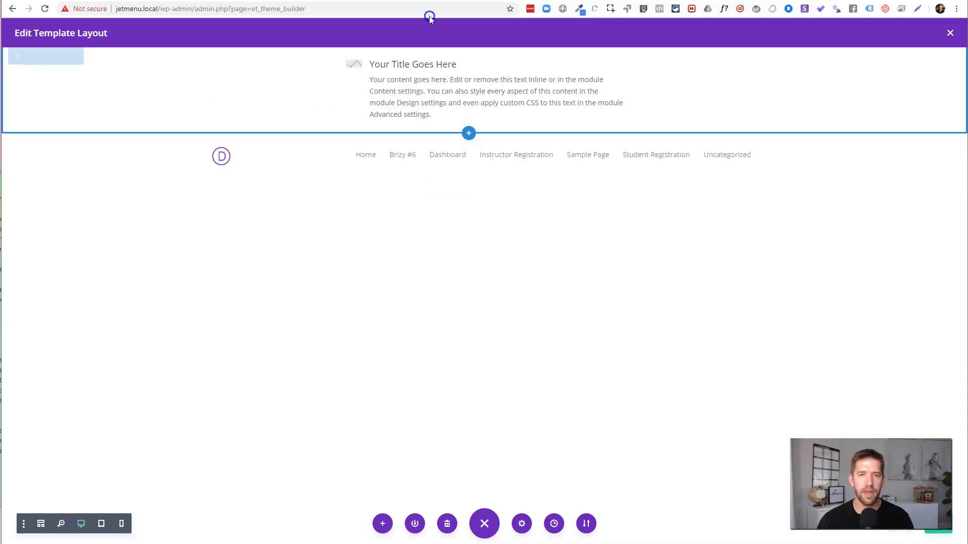
{"action": "triple_click", "coordinate": [439, 93]}
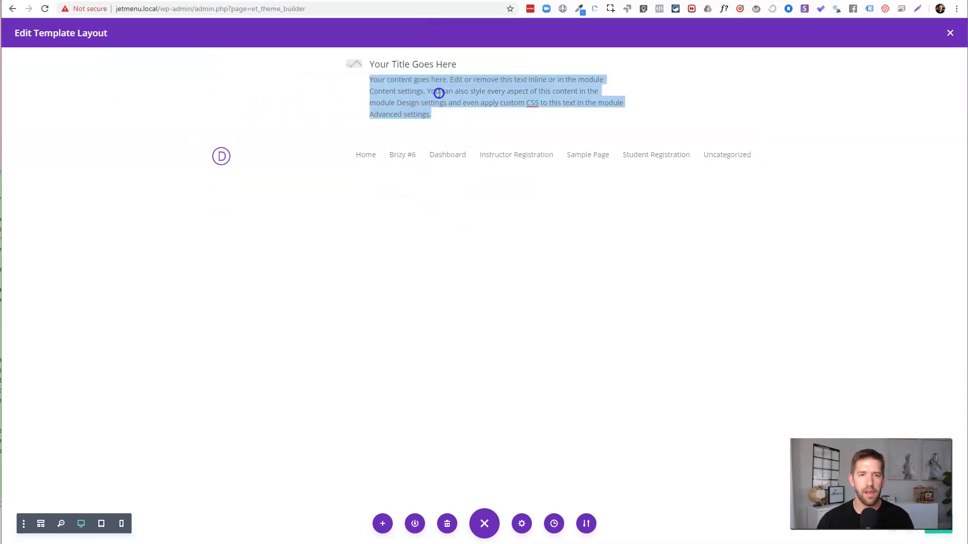
{"action": "key", "text": "BackSpace"}
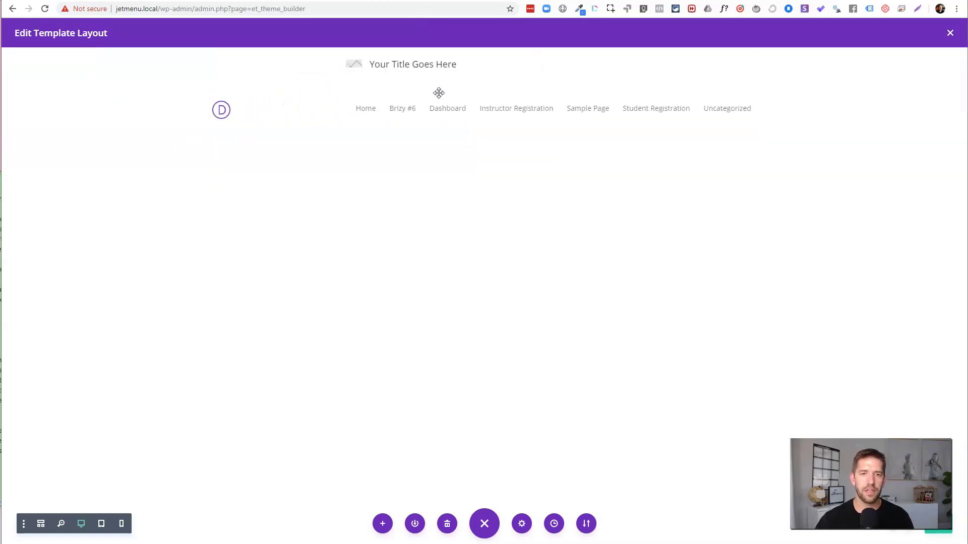
{"action": "triple_click", "coordinate": [417, 61]}
{"action": "type", "text": "NEW FREE THEME BUILDER"}
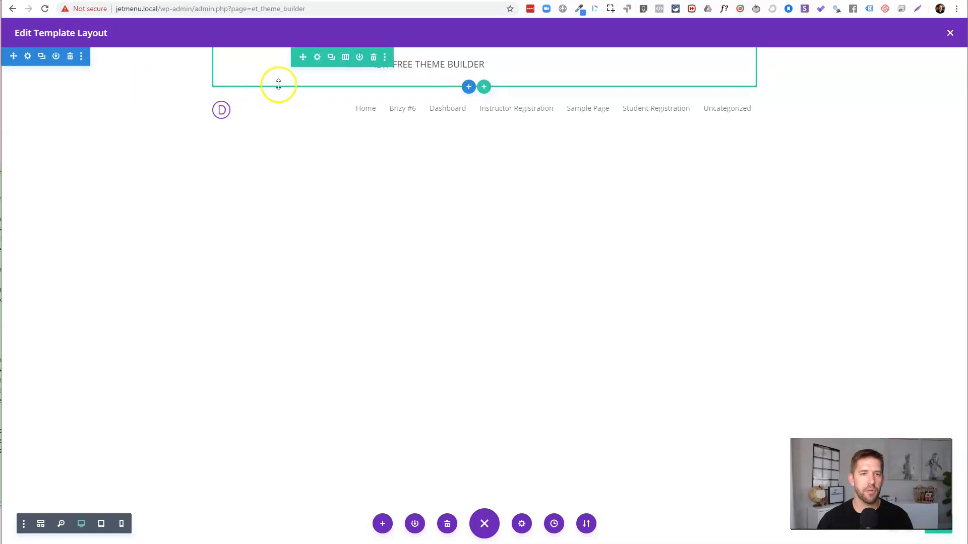
{"action": "left_click", "coordinate": [464, 66]}
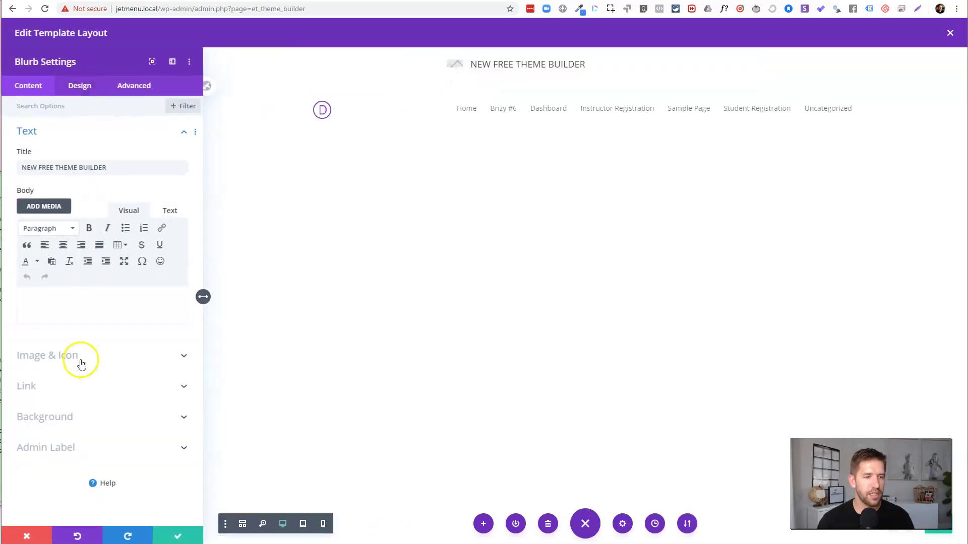
{"action": "left_click", "coordinate": [81, 363]}
{"action": "left_click", "coordinate": [107, 261]}
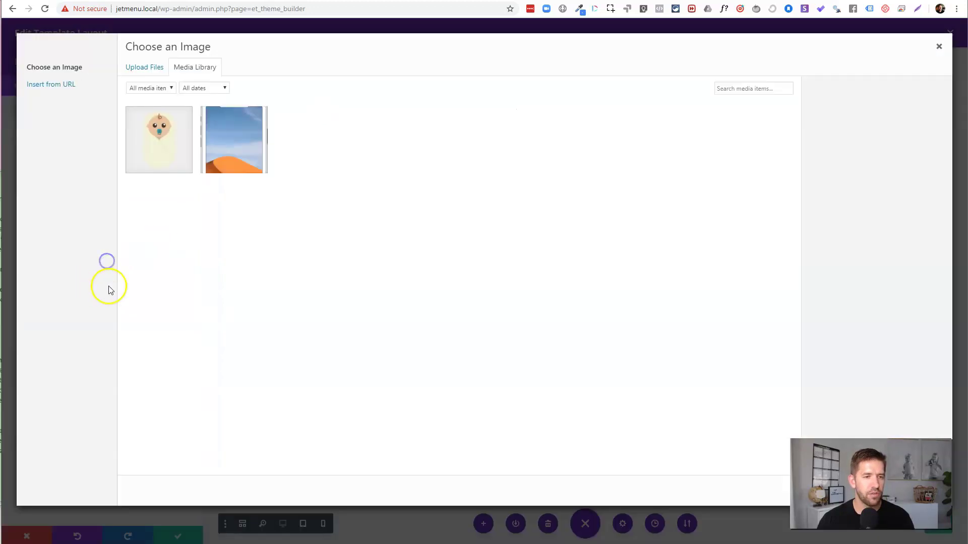
{"action": "left_click", "coordinate": [172, 145]}
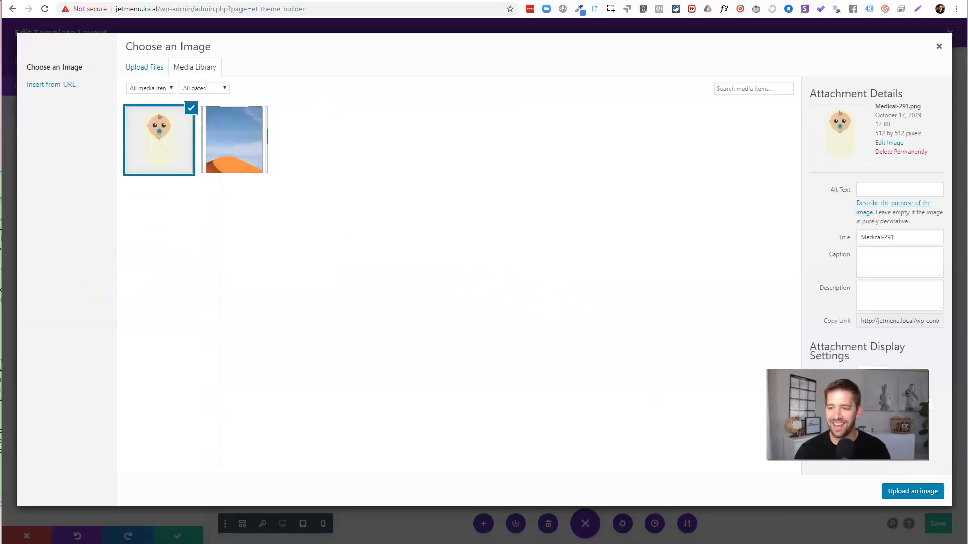
{"action": "left_click", "coordinate": [902, 493]}
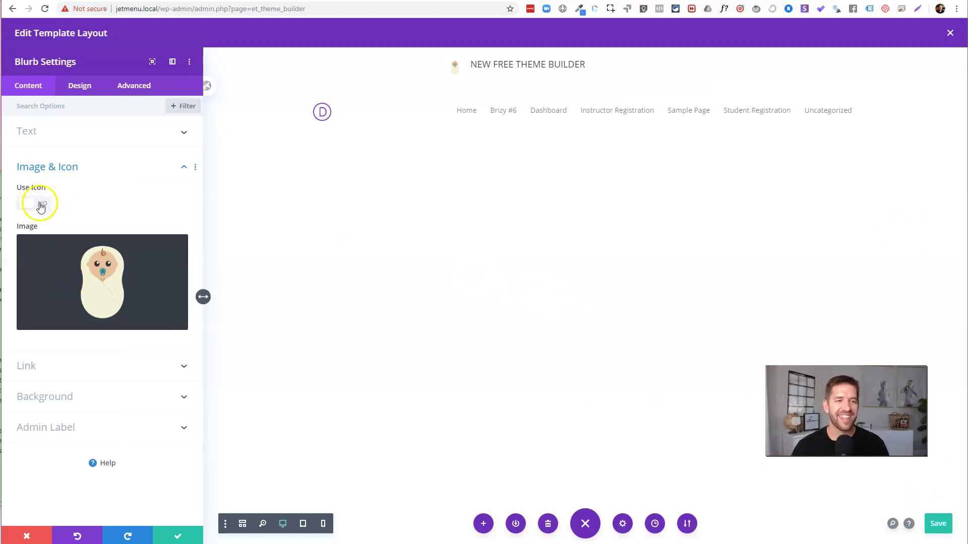
{"action": "left_click", "coordinate": [82, 374]}
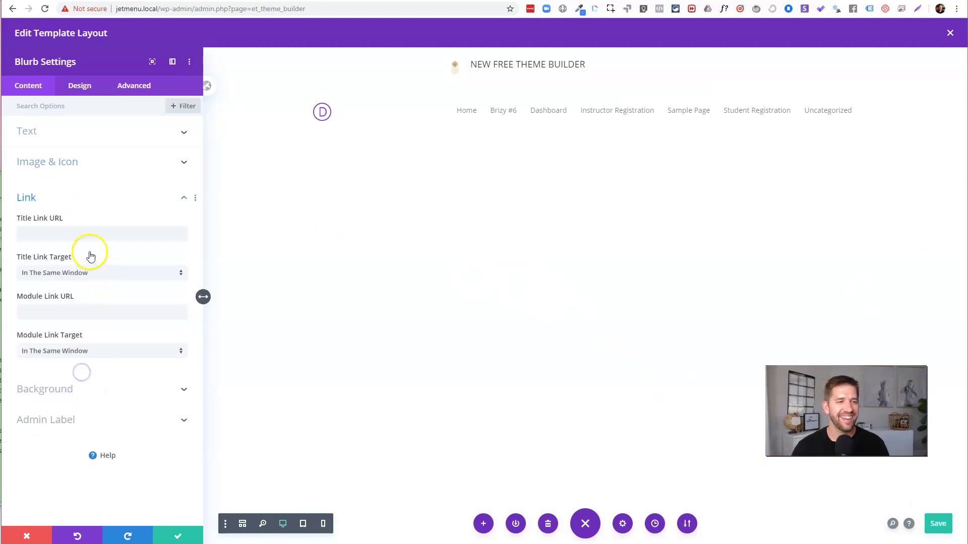
{"action": "left_click", "coordinate": [88, 233]}
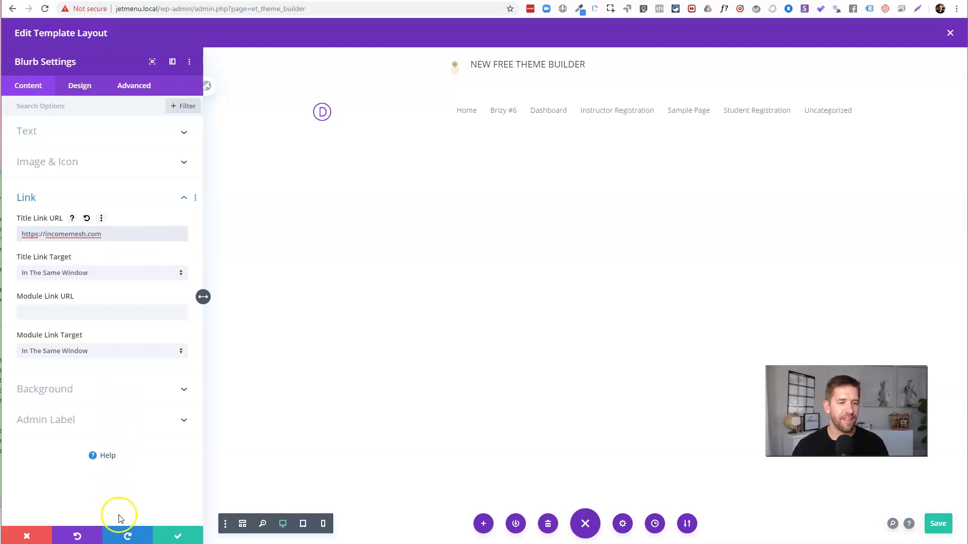
{"action": "left_click", "coordinate": [180, 538]}
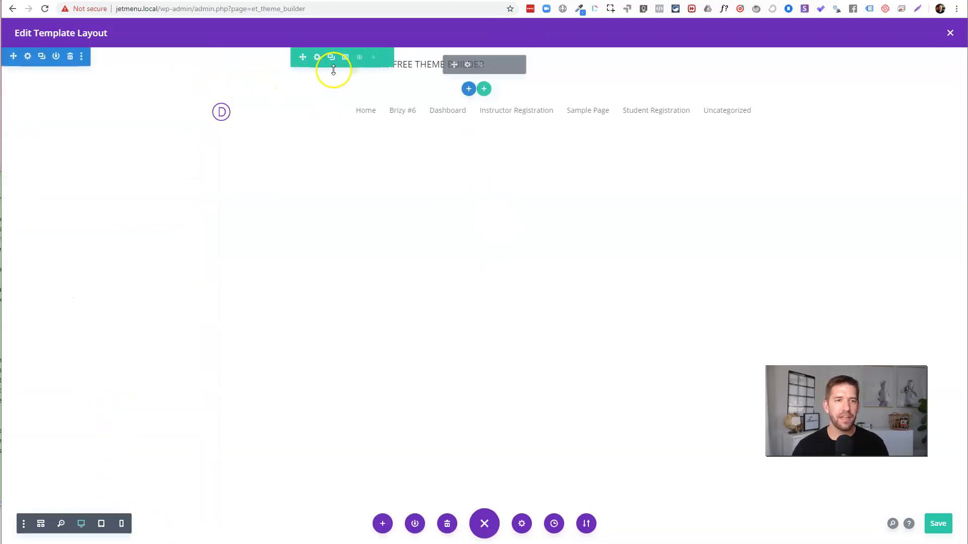
Split the header row into two columns and add a Button module to the second column
{"action": "left_click", "coordinate": [345, 57]}
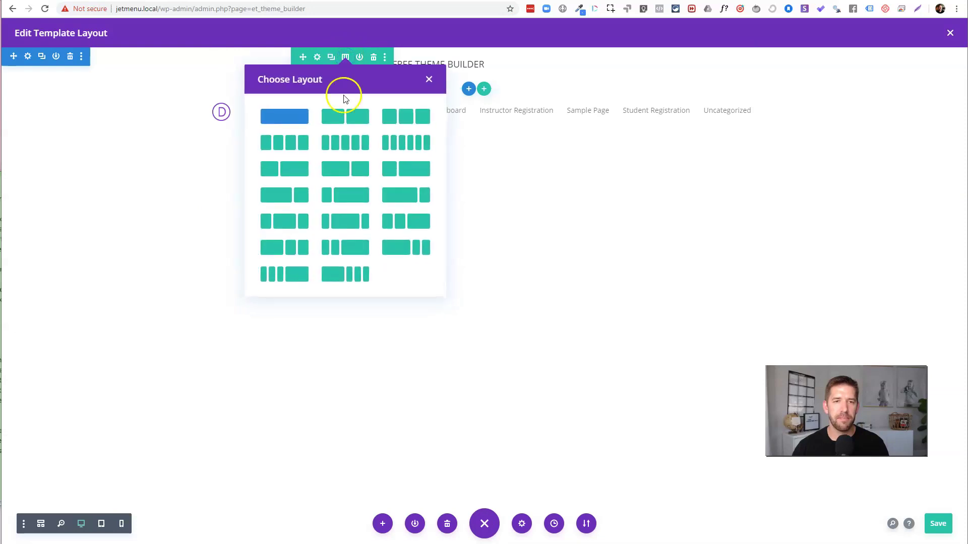
{"action": "left_click", "coordinate": [345, 117]}
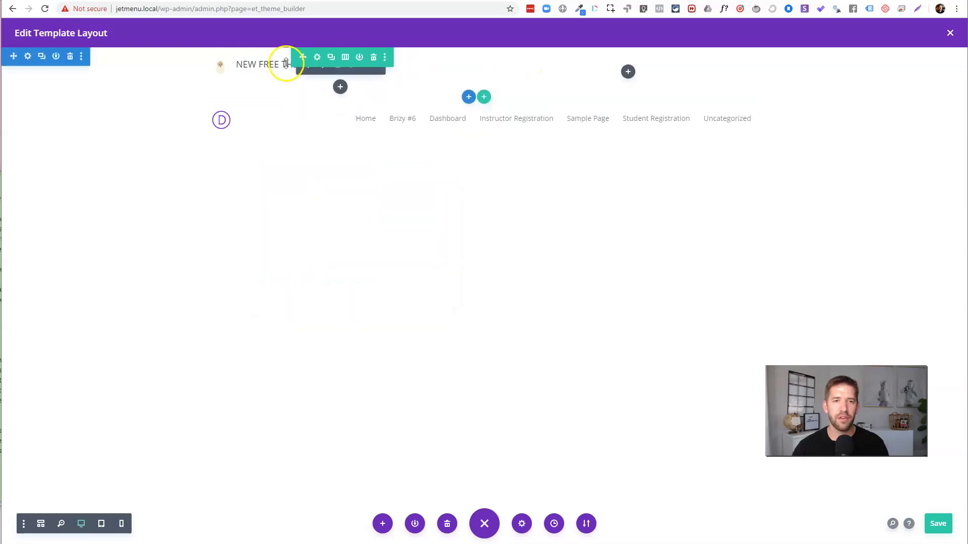
{"action": "left_click", "coordinate": [627, 73]}
{"action": "type", "text": "butt"}
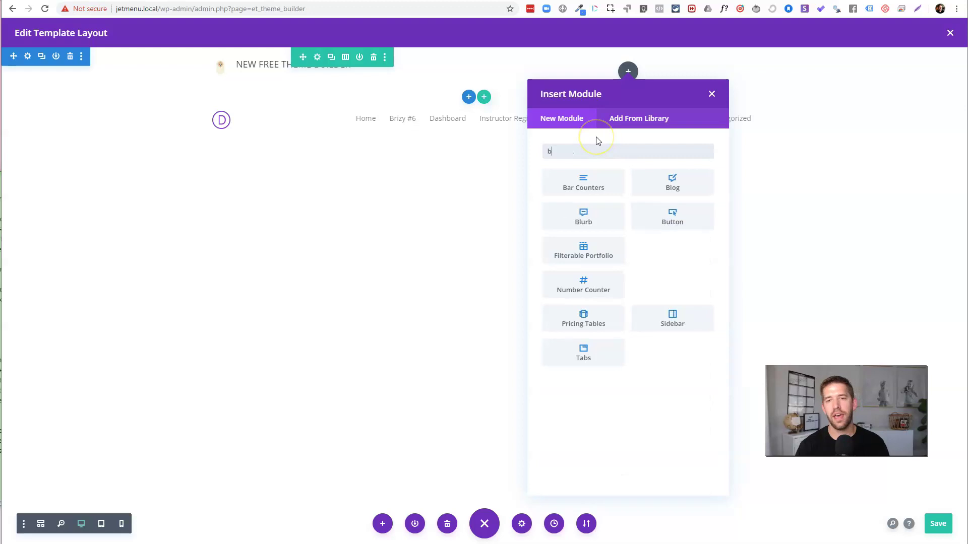
{"action": "left_click", "coordinate": [582, 183]}
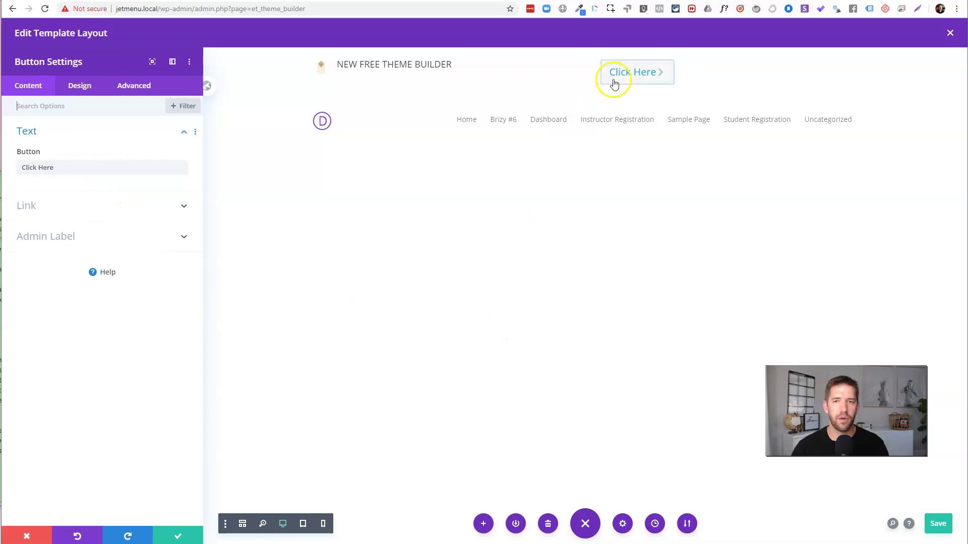
Change the button label from 'Click Here' to 'GET IT NOW'
{"action": "left_click", "coordinate": [114, 160]}
{"action": "triple_click", "coordinate": [112, 167]}
{"action": "type", "text": "GET IT NOW"}
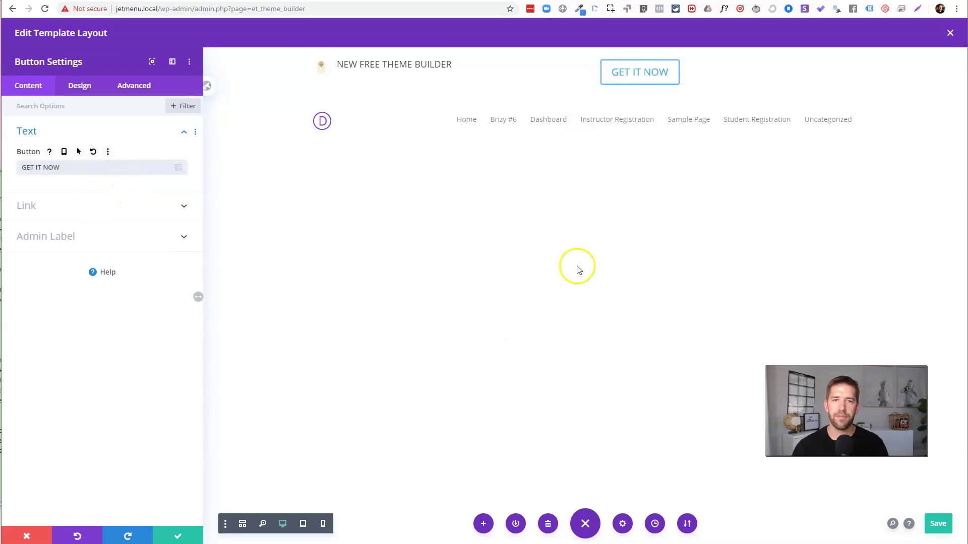
{"action": "left_click", "coordinate": [631, 271]}
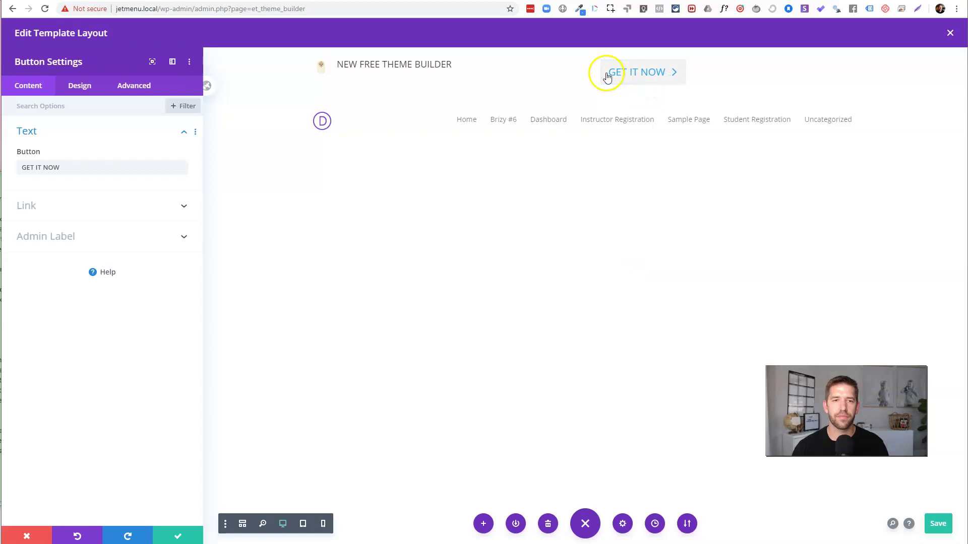
{"action": "left_click", "coordinate": [176, 535]}
Set the header section's background to the red colour swatch and save the section settings
{"action": "mouse_move", "coordinate": [410, 83]}
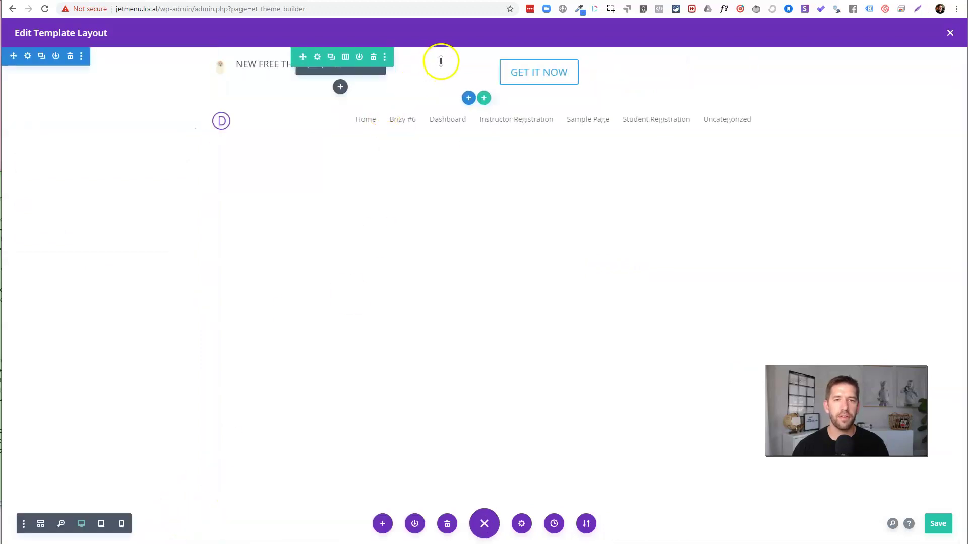
{"action": "left_click", "coordinate": [29, 57]}
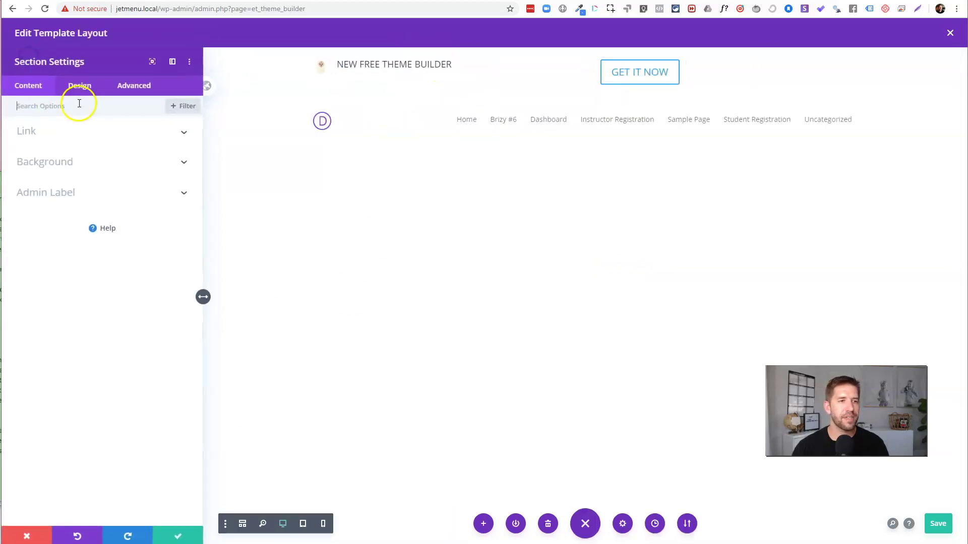
{"action": "left_click", "coordinate": [80, 87]}
{"action": "left_click", "coordinate": [24, 86]}
{"action": "left_click", "coordinate": [35, 163]}
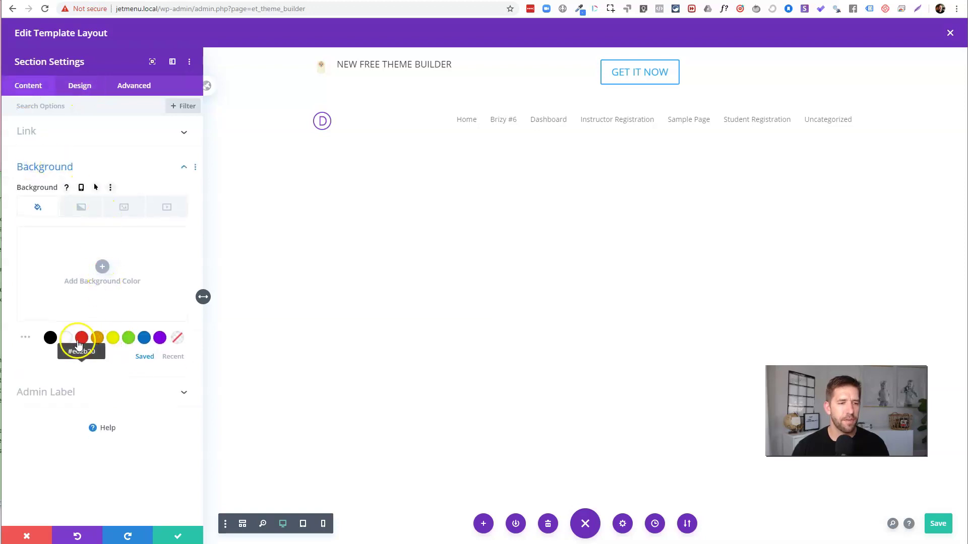
{"action": "left_click", "coordinate": [81, 338]}
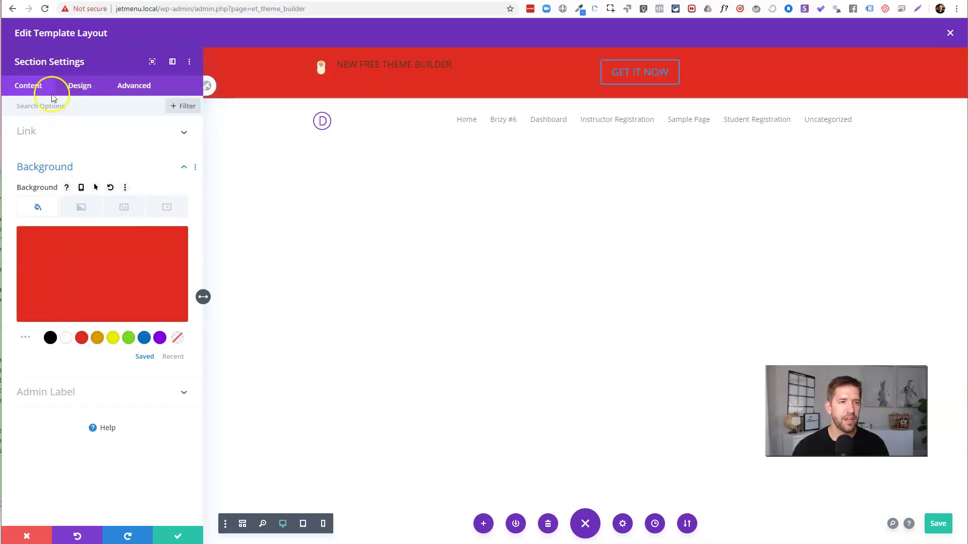
{"action": "left_click", "coordinate": [73, 90]}
{"action": "type", "text": "text"}
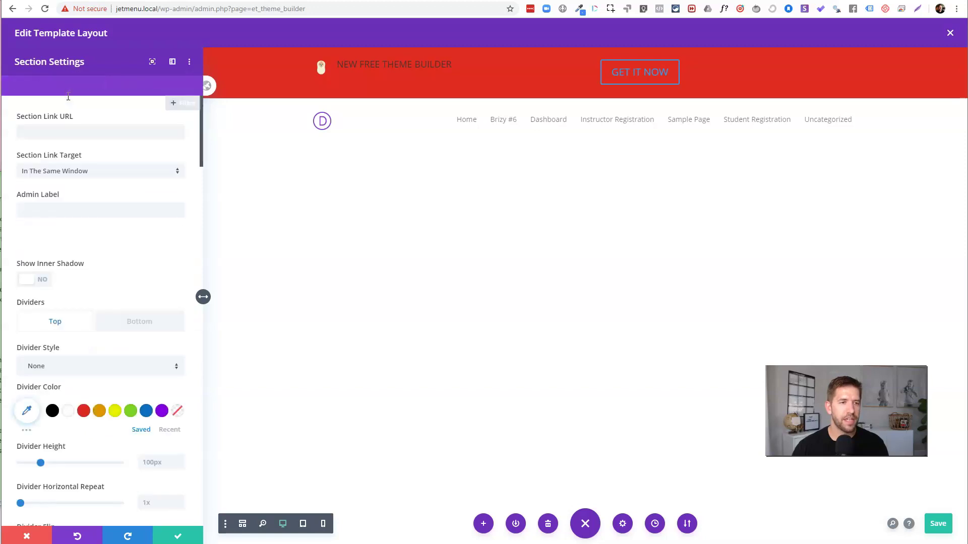
{"action": "key", "text": "BackSpace"}
{"action": "key", "text": "BackSpace"}
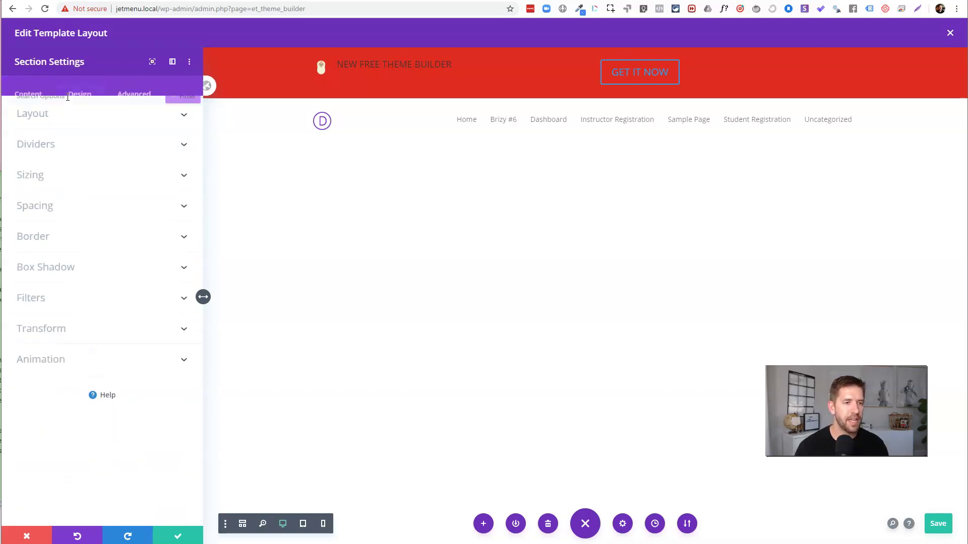
{"action": "left_click", "coordinate": [66, 132]}
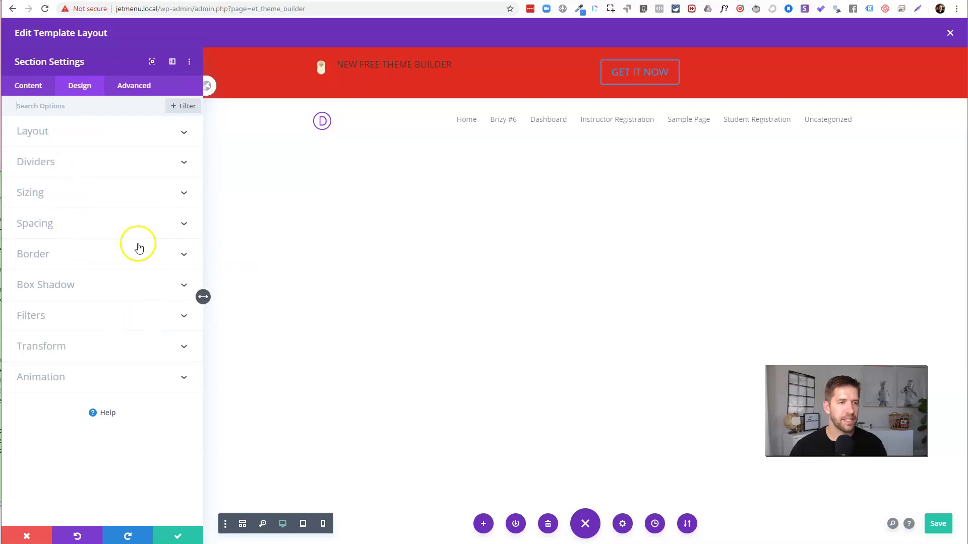
{"action": "left_click", "coordinate": [173, 536]}
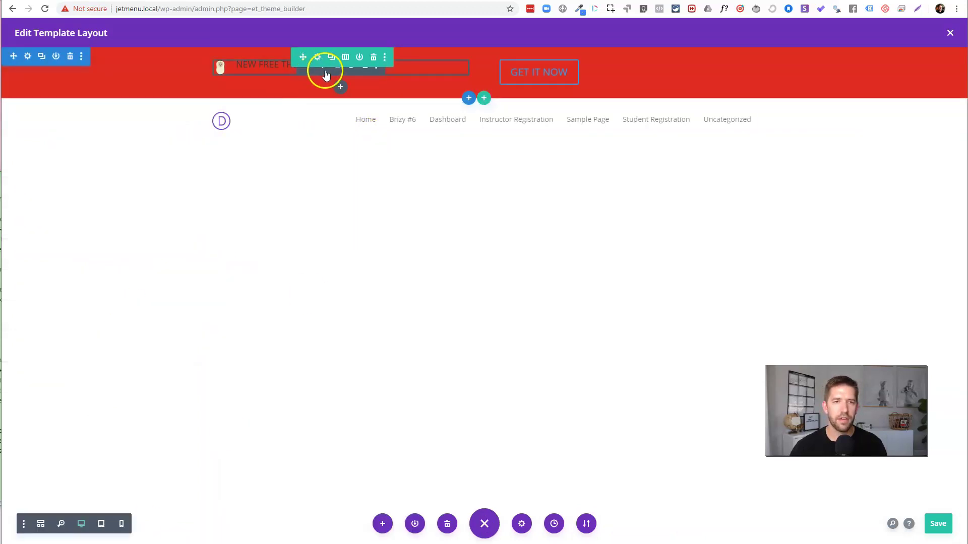
Set the NEW FREE THEME BUILDER blurb's text colour to Light
{"action": "left_click", "coordinate": [325, 72]}
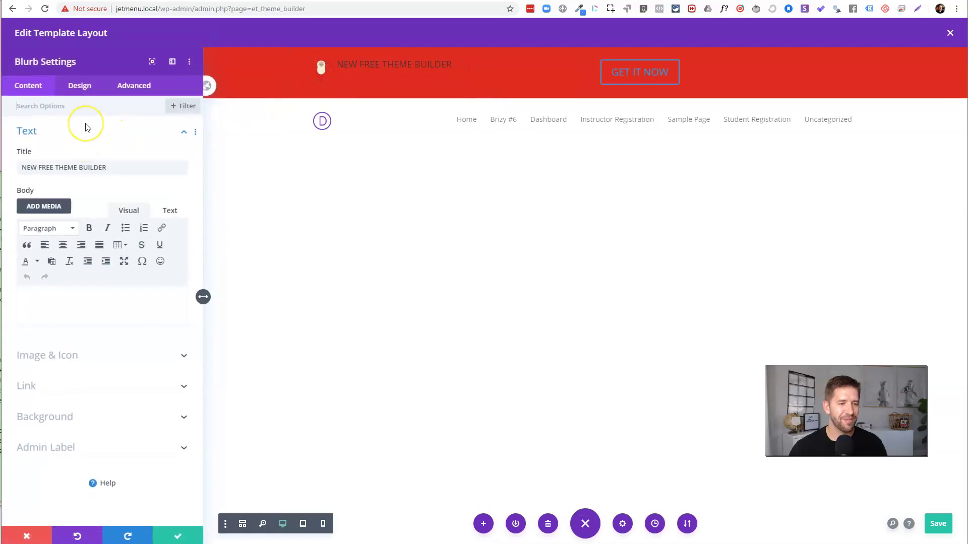
{"action": "left_click", "coordinate": [70, 87]}
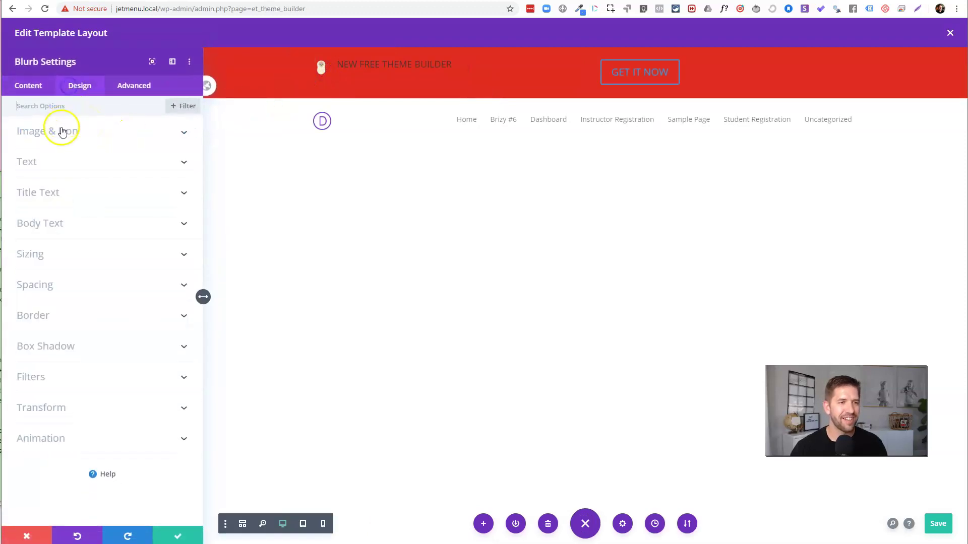
{"action": "left_click", "coordinate": [53, 160]}
{"action": "left_click", "coordinate": [155, 245]}
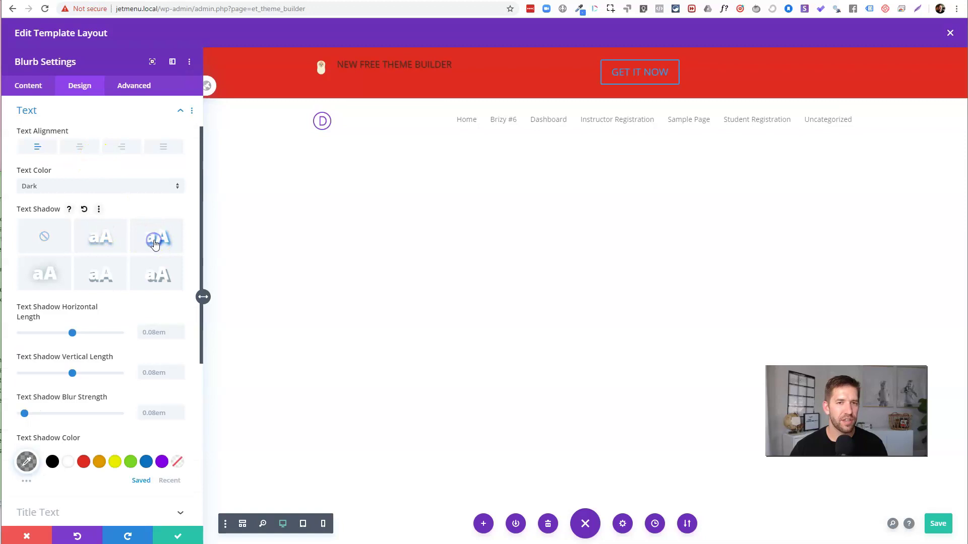
{"action": "left_click", "coordinate": [68, 187]}
{"action": "left_click", "coordinate": [68, 194]}
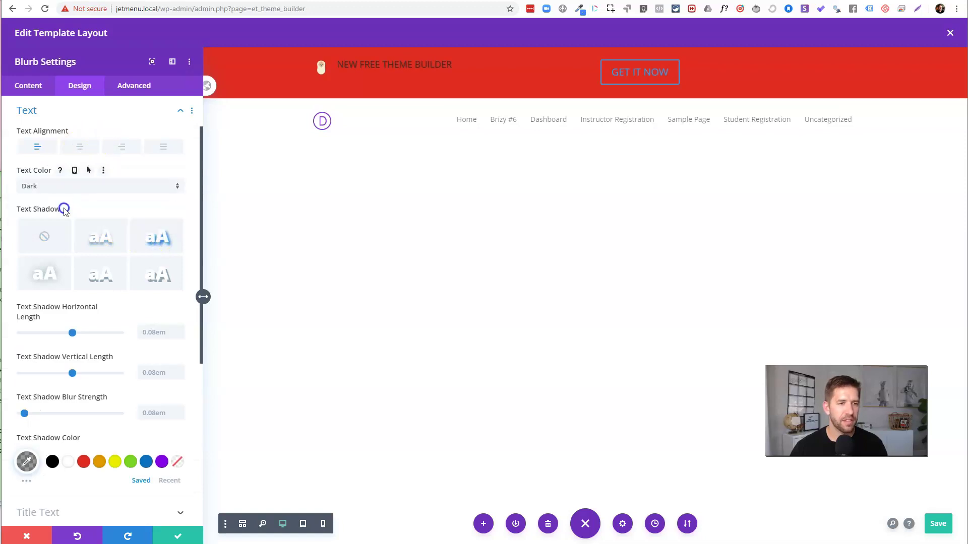
{"action": "left_click", "coordinate": [65, 182]}
{"action": "left_click", "coordinate": [65, 194]}
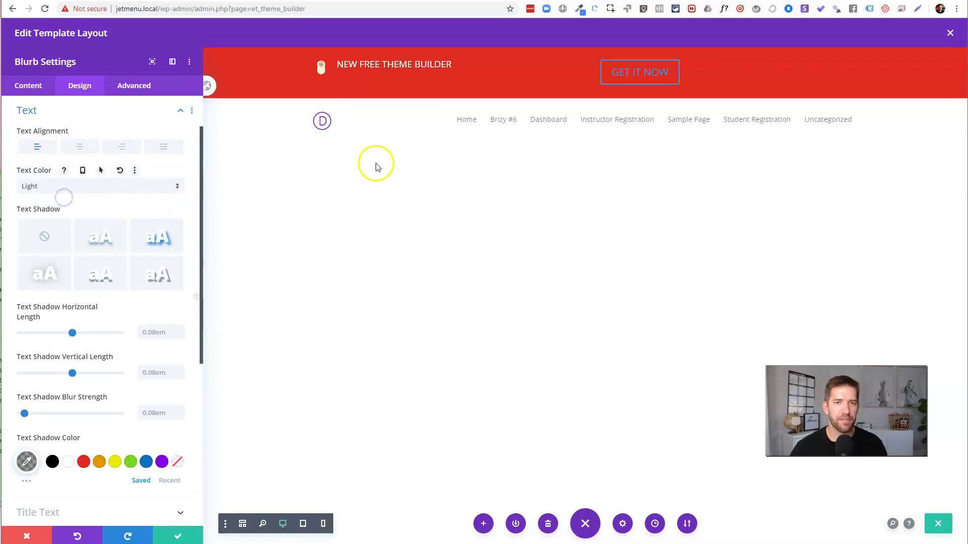
{"action": "left_click", "coordinate": [644, 78]}
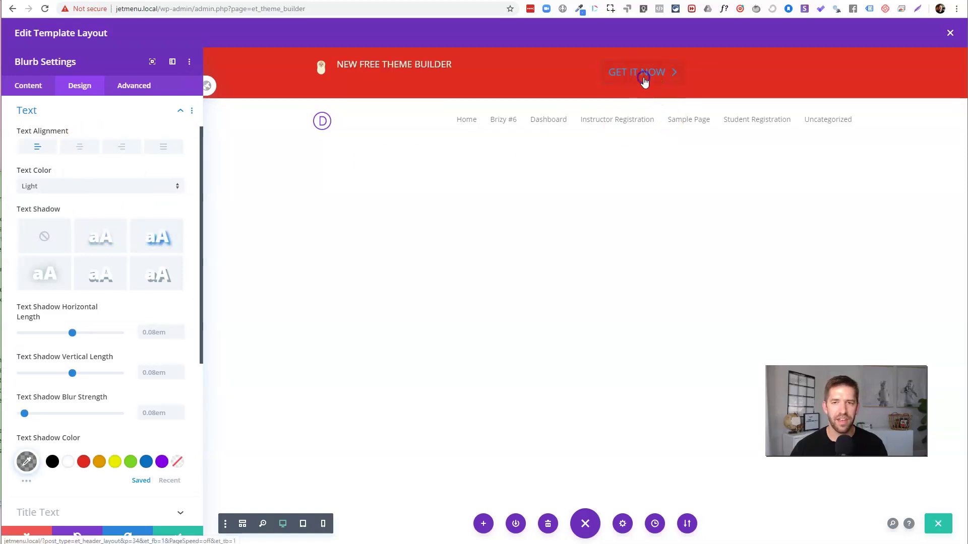
{"action": "left_click", "coordinate": [185, 535]}
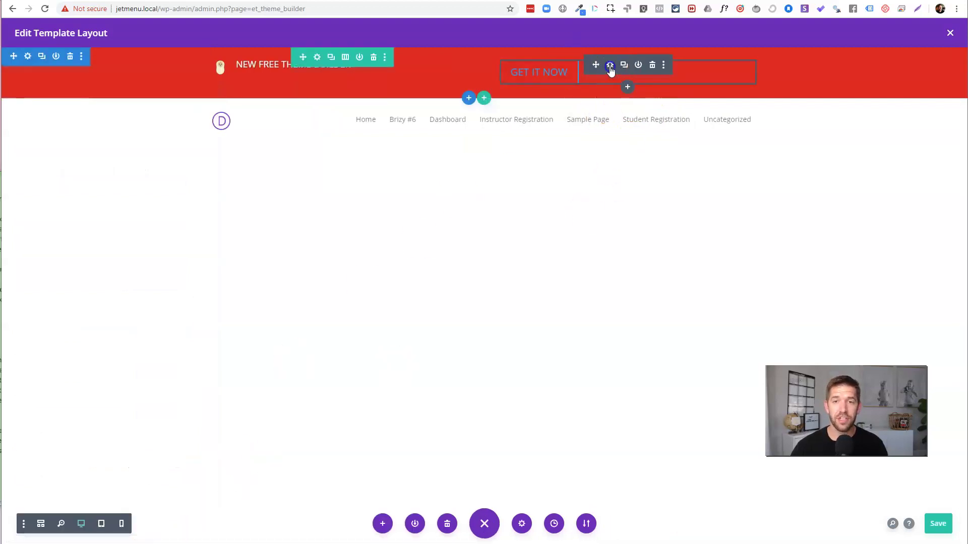
Set the GET IT NOW button's text colour to Light, finding it with a 'color' search
{"action": "left_click", "coordinate": [610, 66]}
{"action": "left_click", "coordinate": [76, 87]}
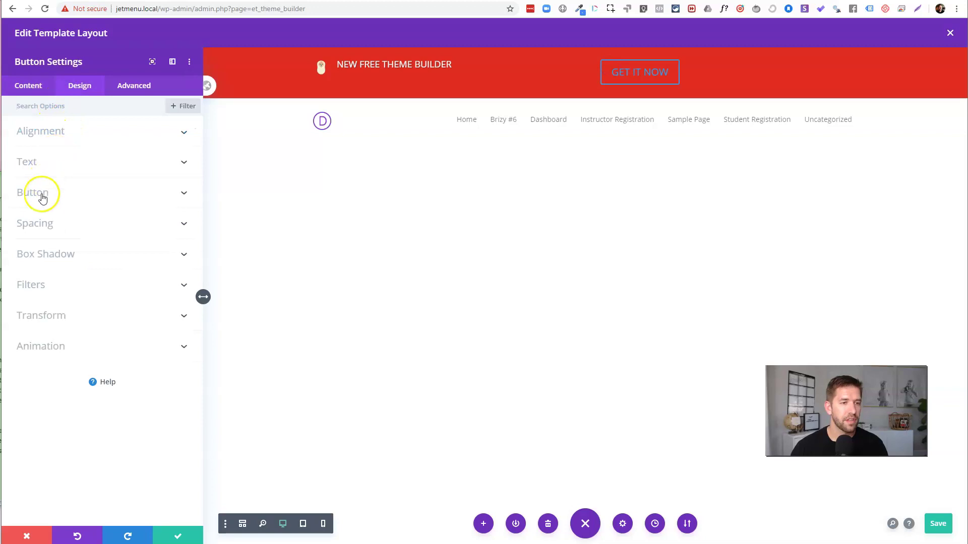
{"action": "type", "text": "Colo"}
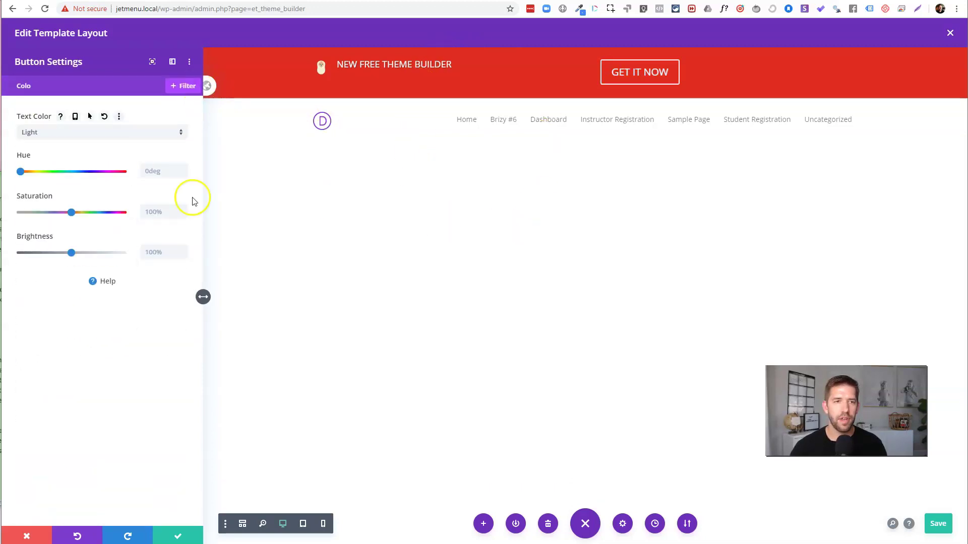
{"action": "left_click", "coordinate": [186, 535]}
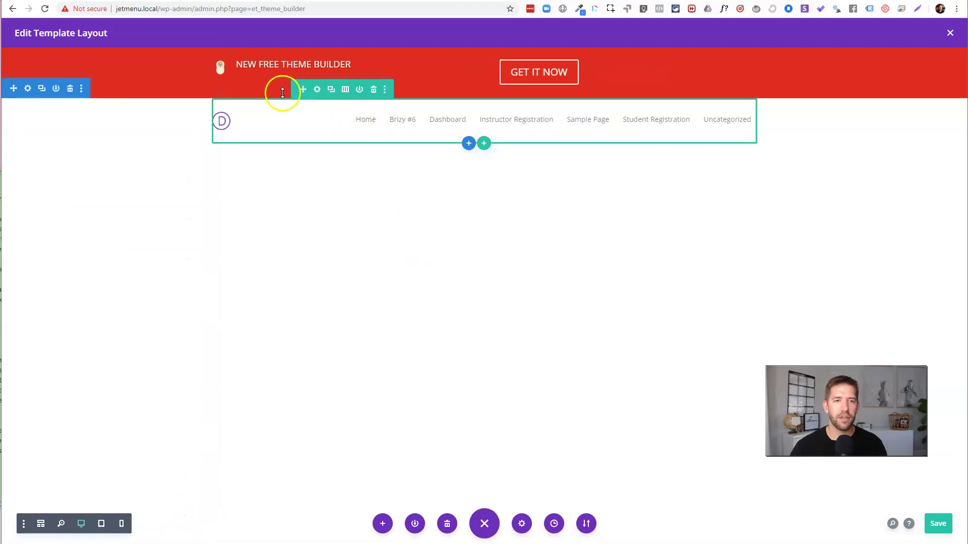
Shrink the red header's bottom padding and look through its hover and transition settings
{"action": "left_click_drag", "start_coordinate": [274, 86], "coordinate": [273, 49]}
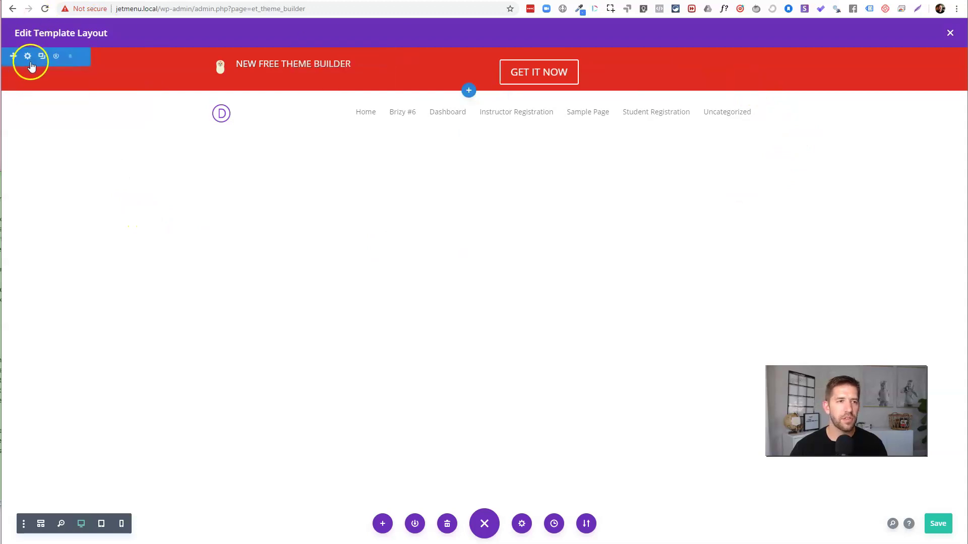
{"action": "left_click", "coordinate": [26, 56]}
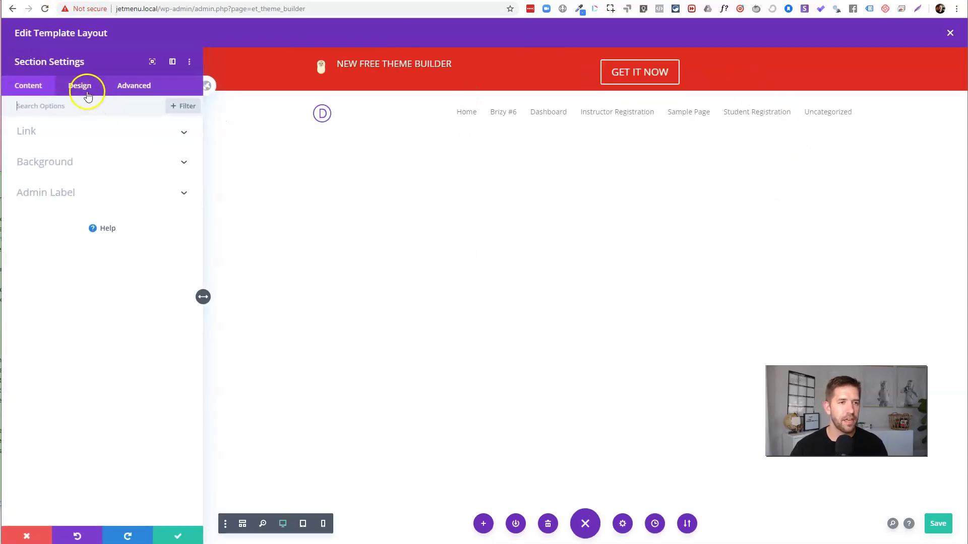
{"action": "type", "text": "hover"}
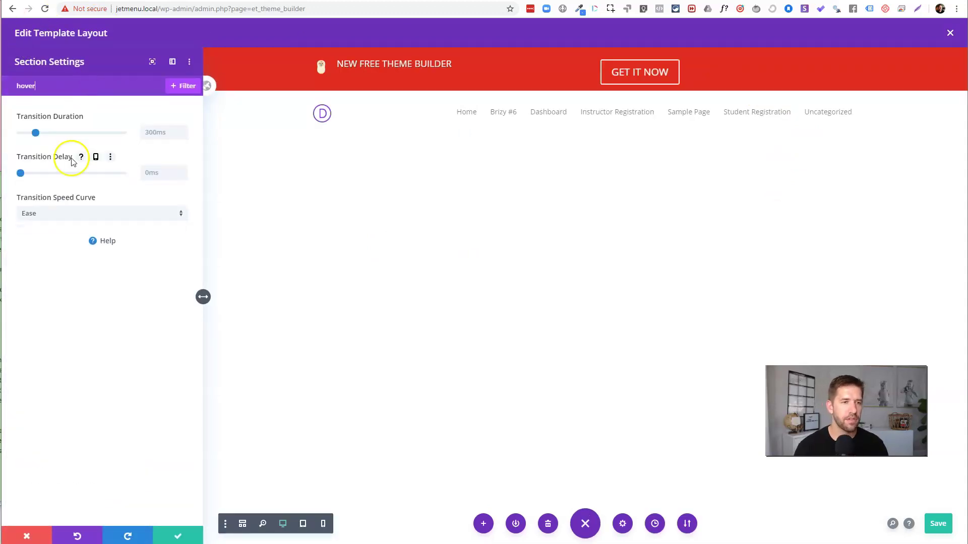
{"action": "key", "text": "BackSpace"}
{"action": "key", "text": "BackSpace"}
{"action": "key", "text": "BackSpace"}
{"action": "key", "text": "BackSpace"}
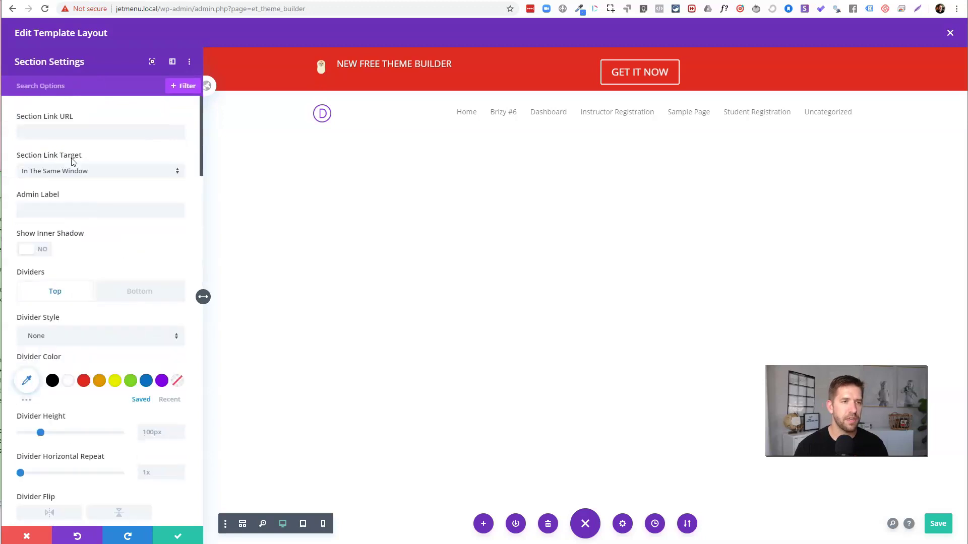
{"action": "type", "text": "effe"}
{"action": "left_click", "coordinate": [54, 83]}
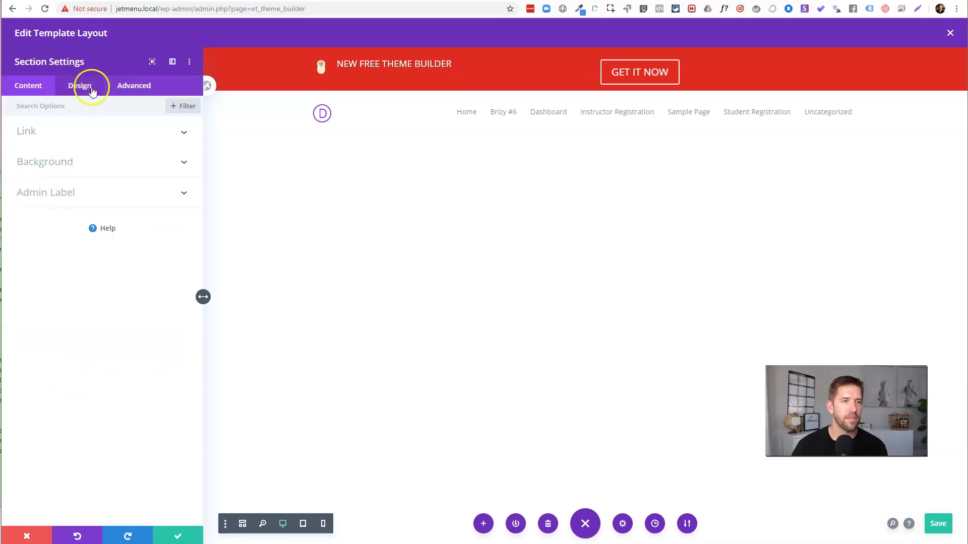
{"action": "left_click", "coordinate": [132, 88]}
{"action": "left_click", "coordinate": [100, 219]}
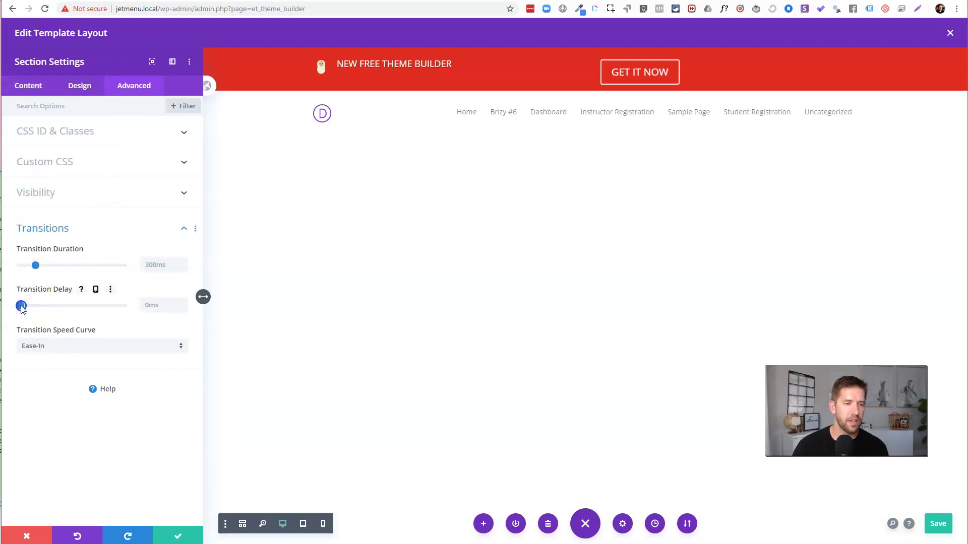
Give the red header section a Bounce animation style and save it
{"action": "left_click", "coordinate": [78, 87]}
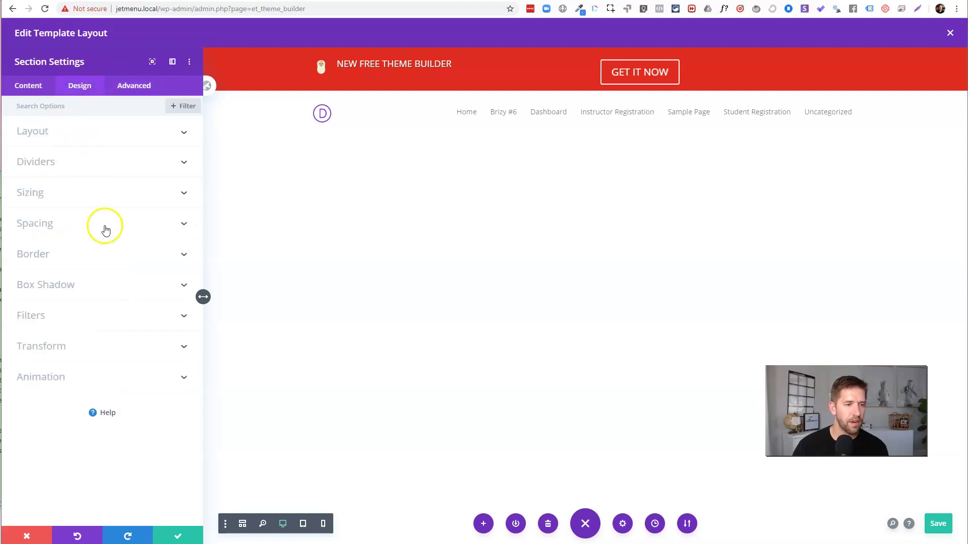
{"action": "left_click", "coordinate": [31, 378]}
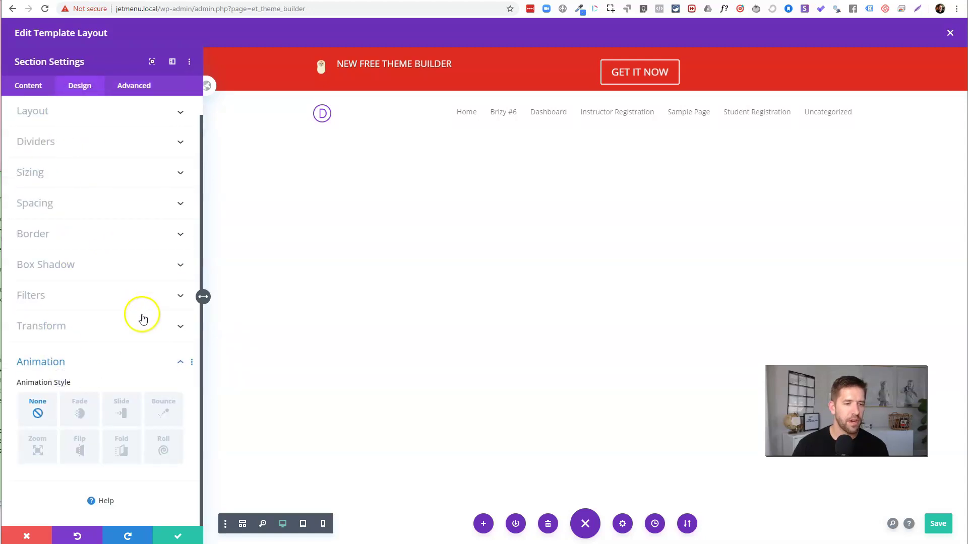
{"action": "left_click", "coordinate": [163, 414]}
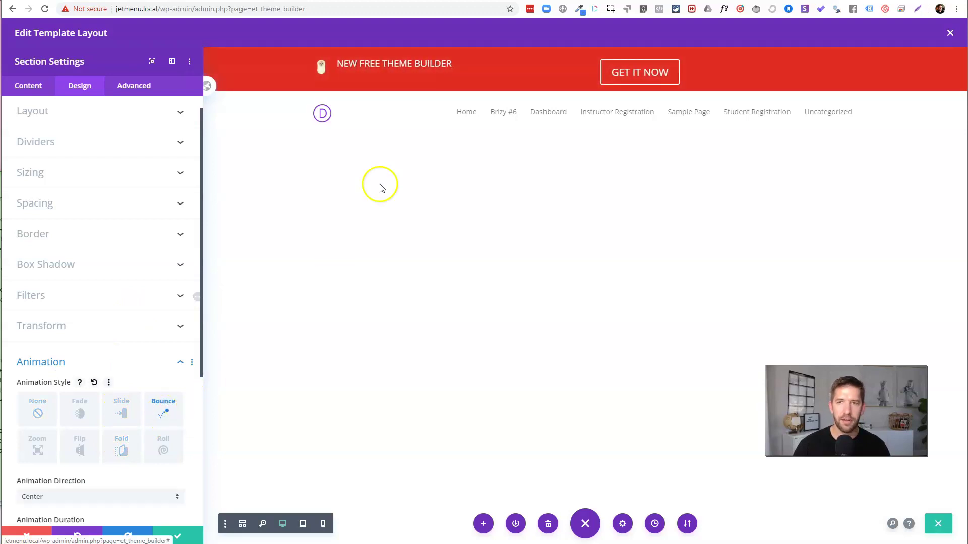
{"action": "left_click", "coordinate": [180, 534]}
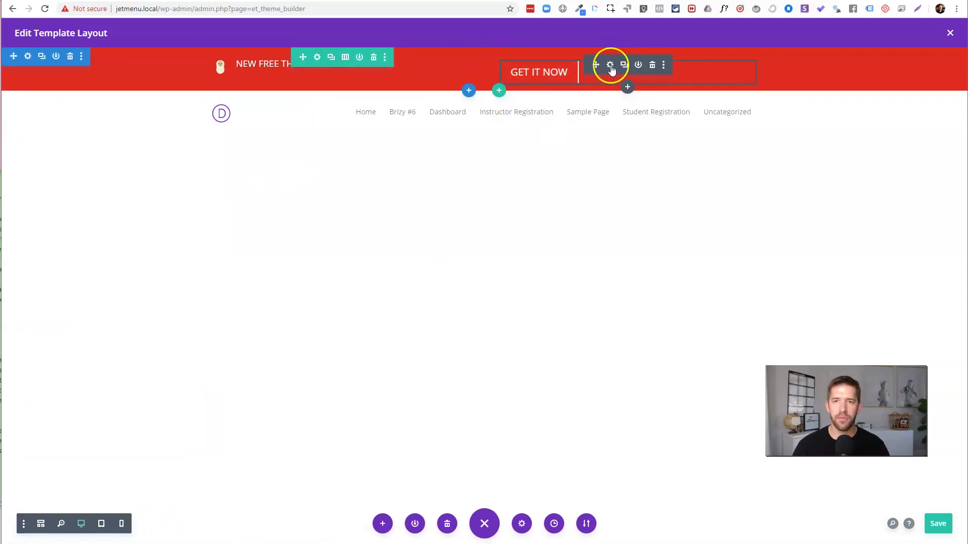
Right-align the GET IT NOW button and reduce the padding above the menu row
{"action": "left_click", "coordinate": [610, 65]}
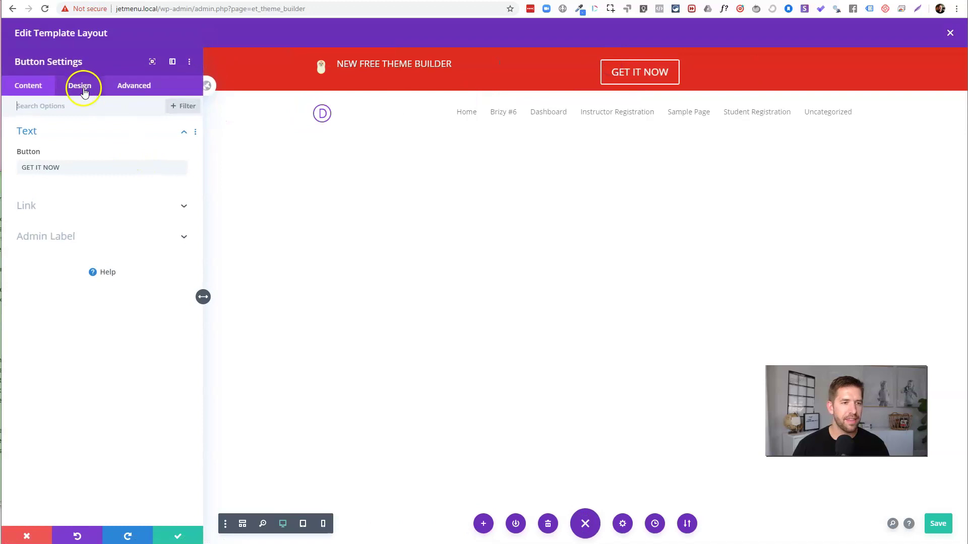
{"action": "type", "text": "aligh"}
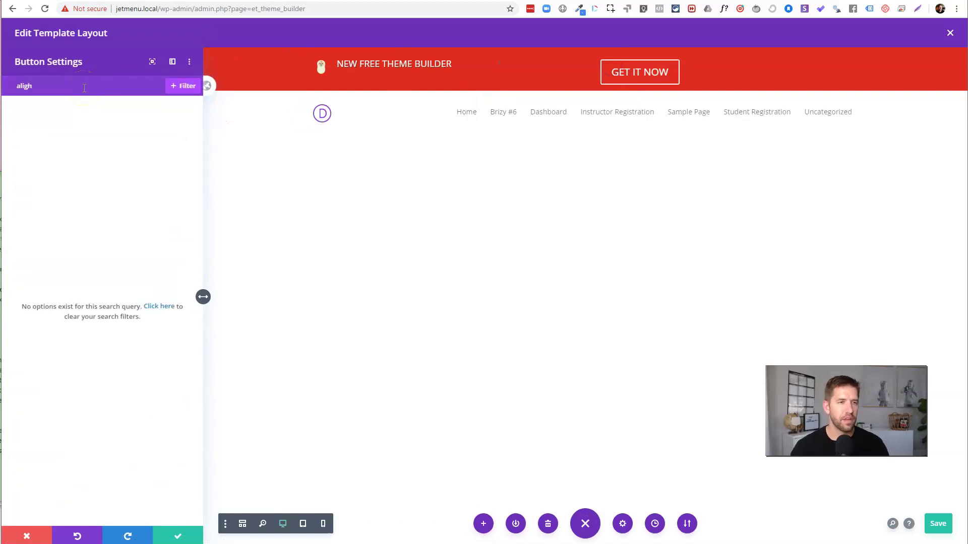
{"action": "key", "text": "BackSpace"}
{"action": "left_click", "coordinate": [148, 134]}
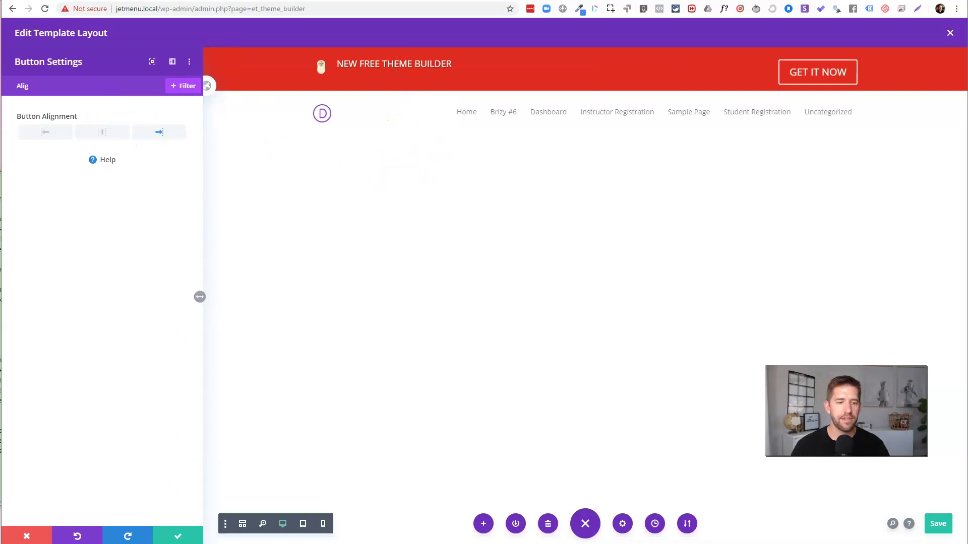
{"action": "left_click", "coordinate": [173, 538]}
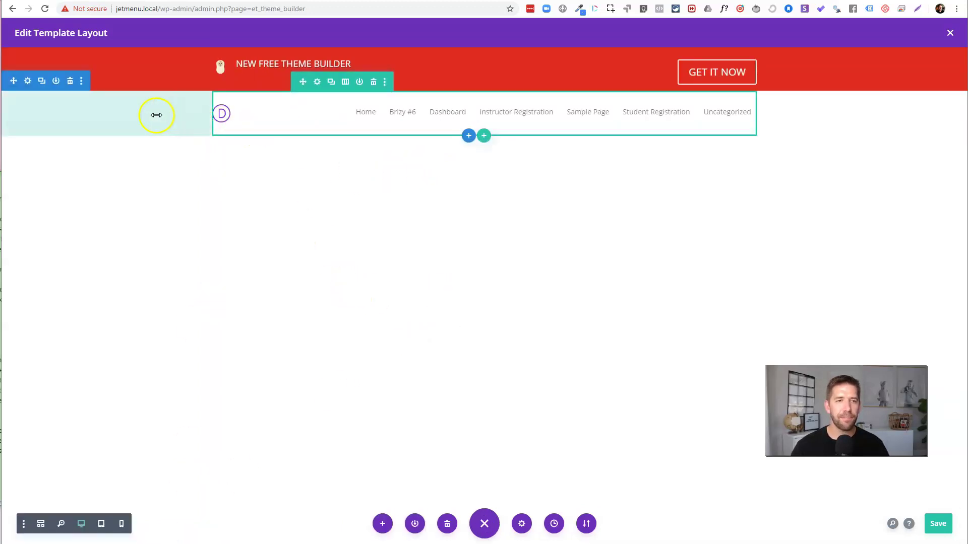
{"action": "mouse_move", "coordinate": [157, 114]}
{"action": "left_mouse_down"}
{"action": "mouse_move", "coordinate": [123, 115]}
{"action": "mouse_move", "coordinate": [146, 118]}
{"action": "left_mouse_up"}
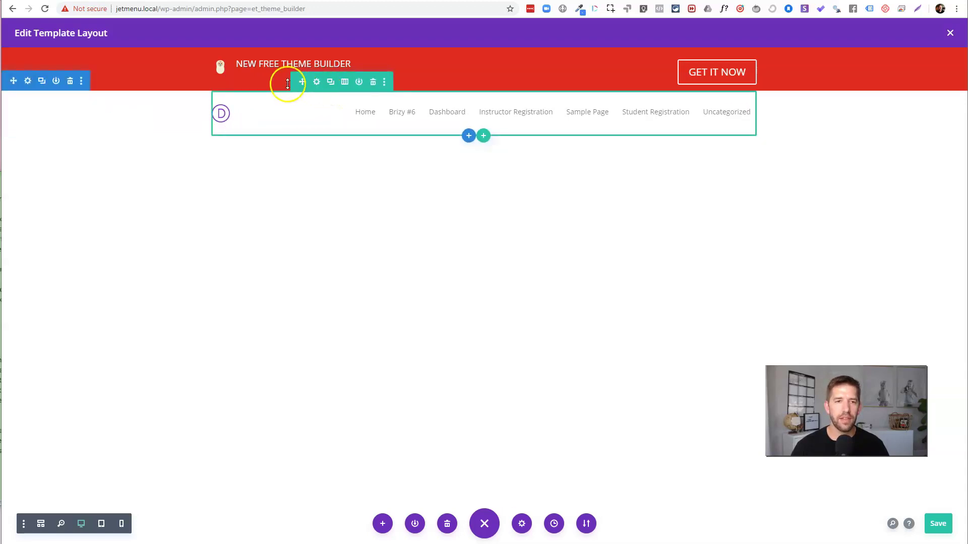
{"action": "left_click_drag", "start_coordinate": [289, 86], "coordinate": [288, 76]}
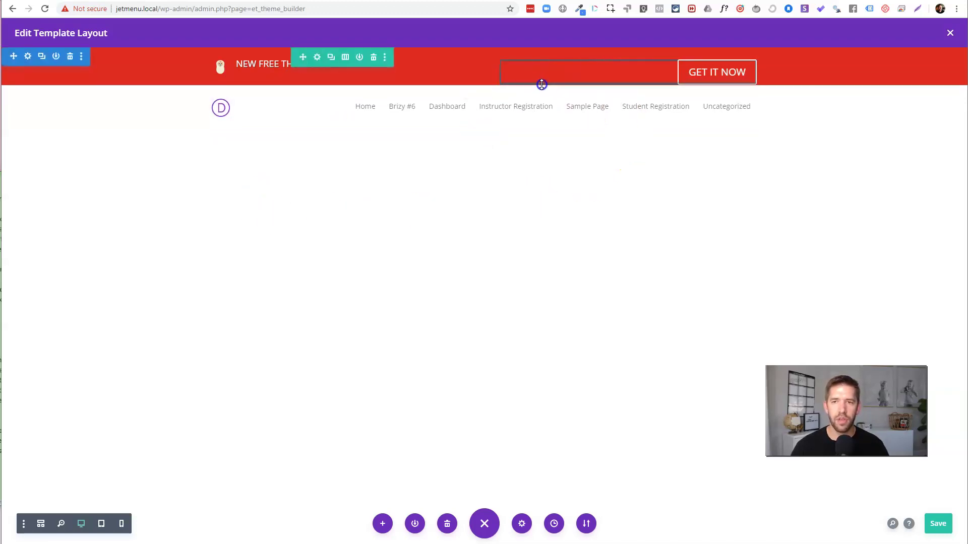
Drag the red bar's bottom and top padding smaller, then nudge the menu row's top padding
{"action": "left_click_drag", "start_coordinate": [542, 84], "coordinate": [419, 84]}
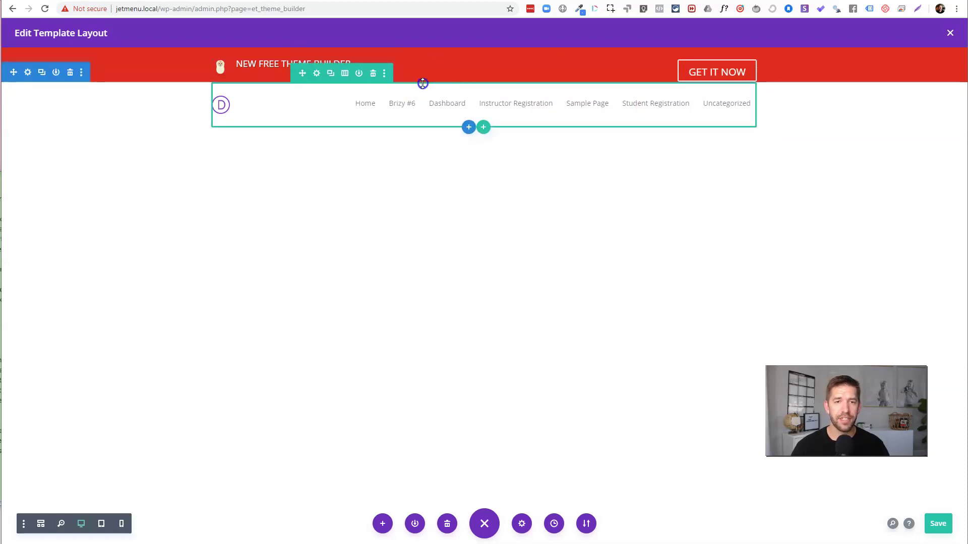
{"action": "left_click", "coordinate": [423, 50]}
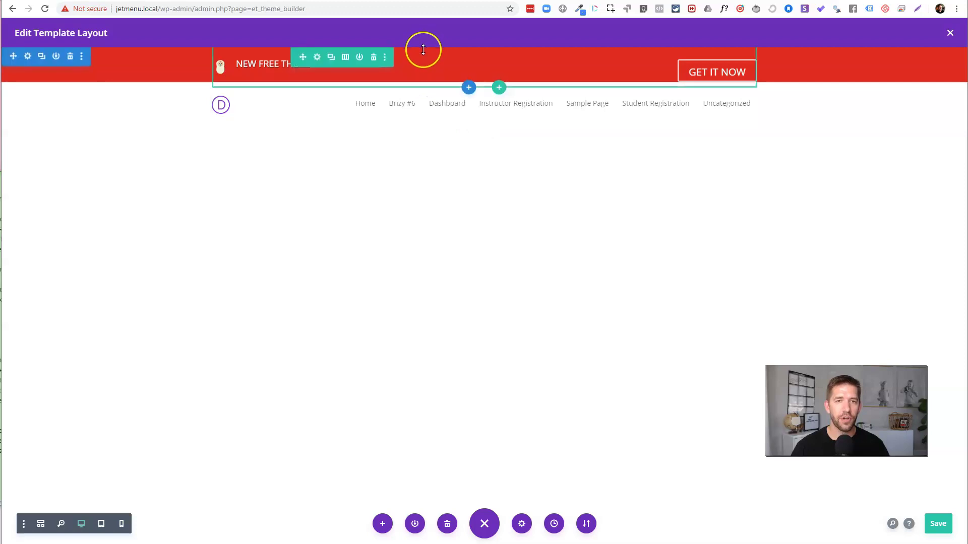
{"action": "left_click_drag", "start_coordinate": [423, 49], "coordinate": [429, 44]}
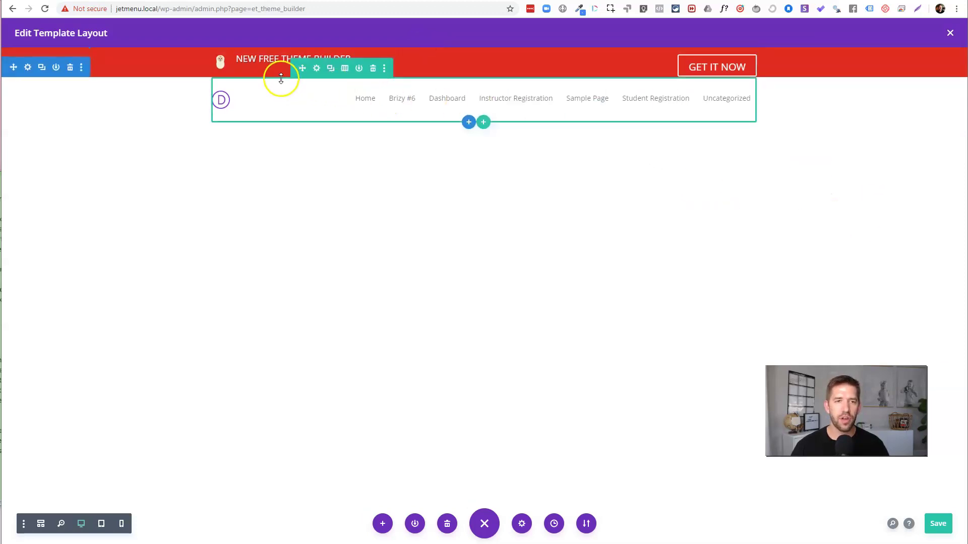
{"action": "left_click_drag", "start_coordinate": [278, 74], "coordinate": [279, 78]}
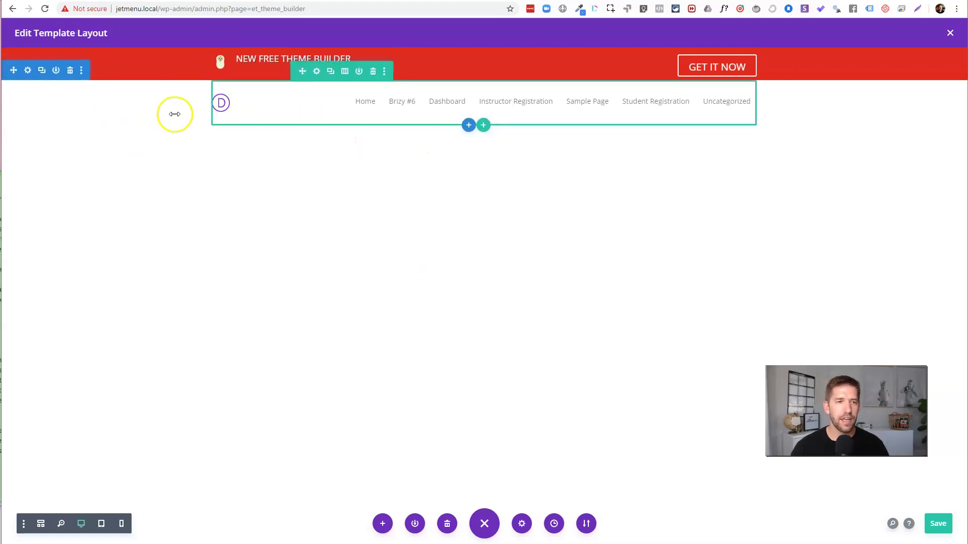
Give the menu section a 1px bottom border in a nearly transparent grey
{"action": "left_click", "coordinate": [28, 71]}
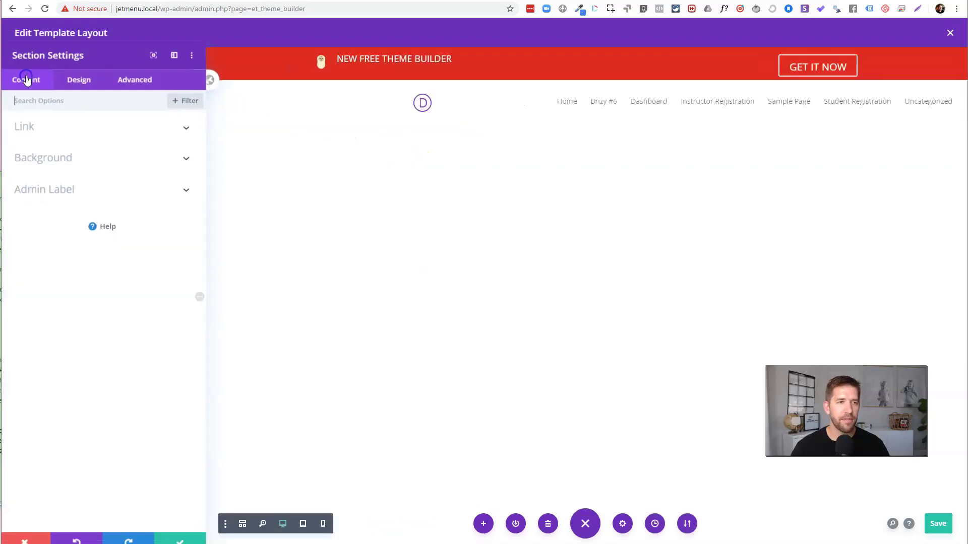
{"action": "type", "text": "bord"}
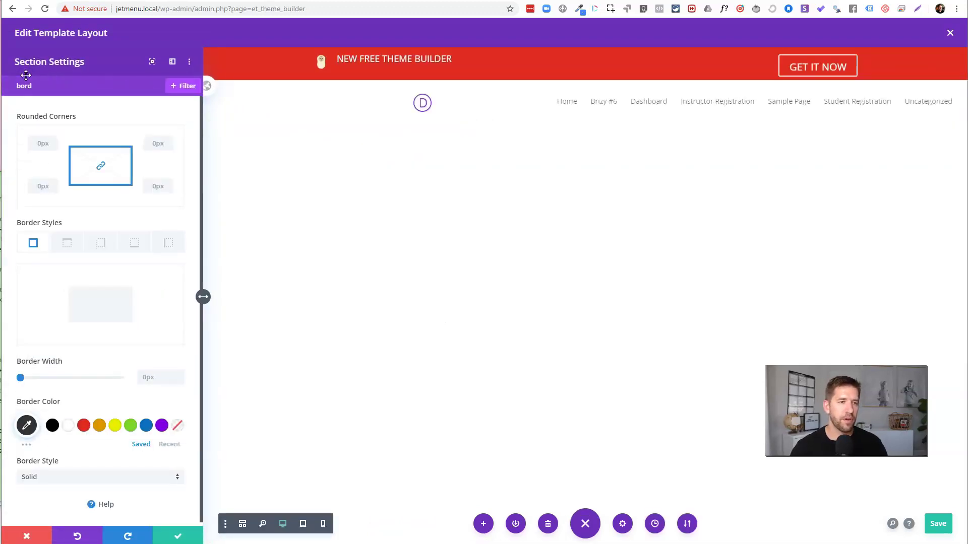
{"action": "left_click", "coordinate": [136, 247]}
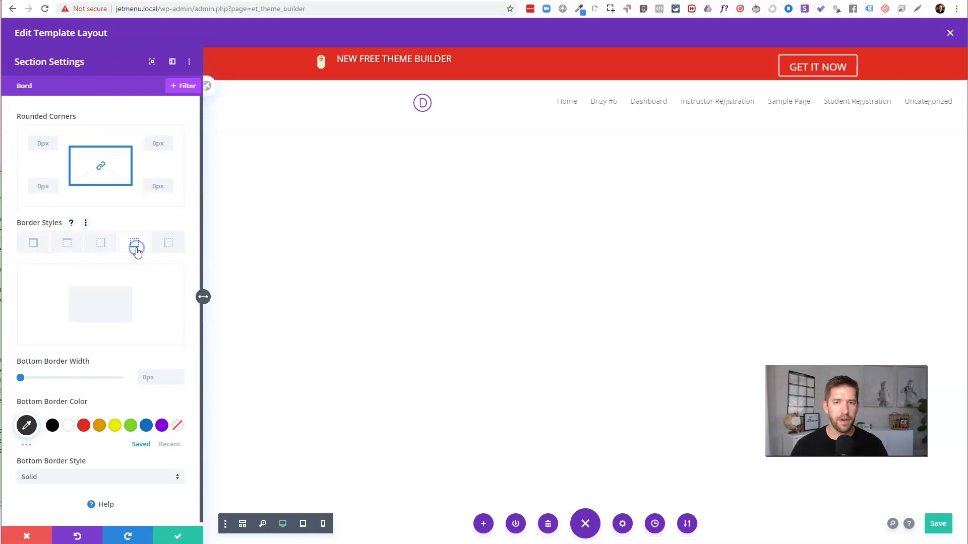
{"action": "left_click", "coordinate": [147, 378]}
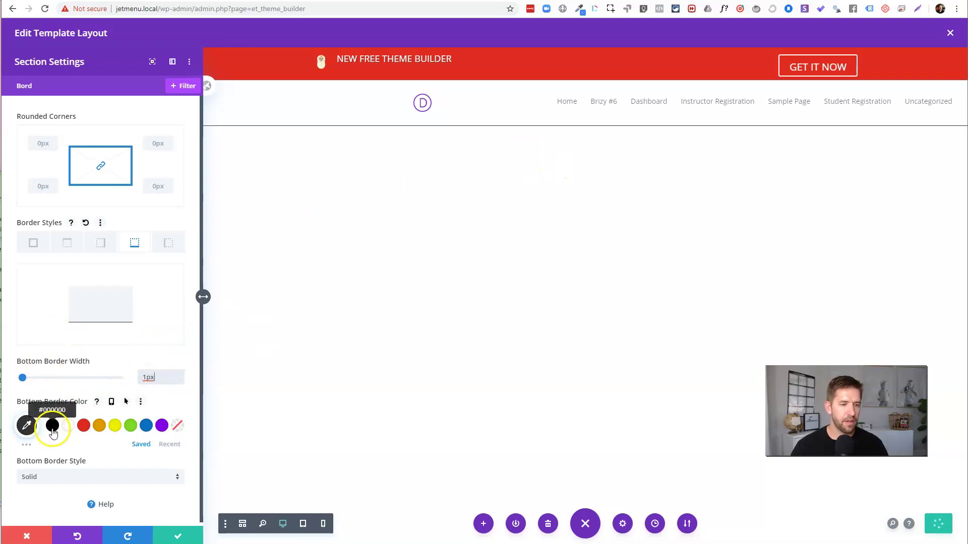
{"action": "left_click", "coordinate": [26, 425]}
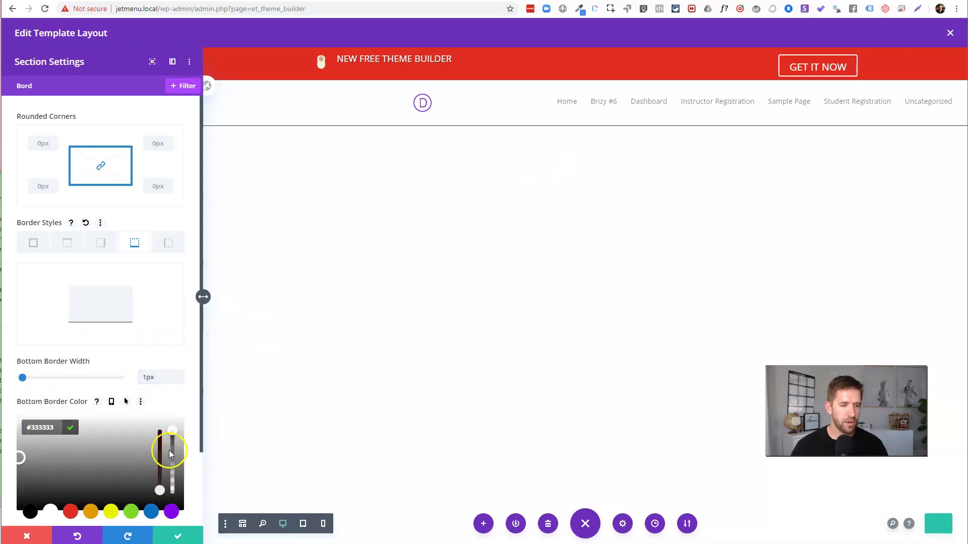
{"action": "left_click_drag", "start_coordinate": [173, 432], "coordinate": [172, 495]}
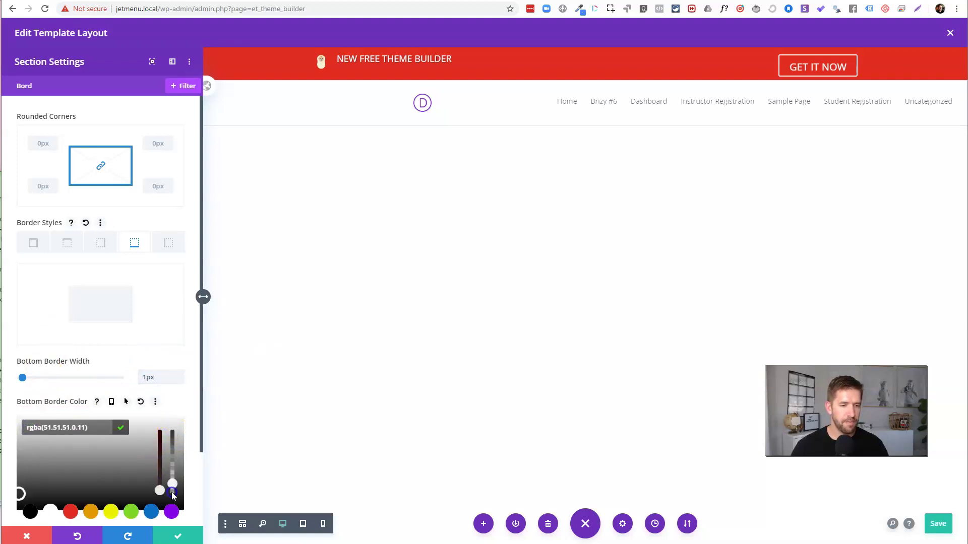
{"action": "left_click", "coordinate": [15, 430]}
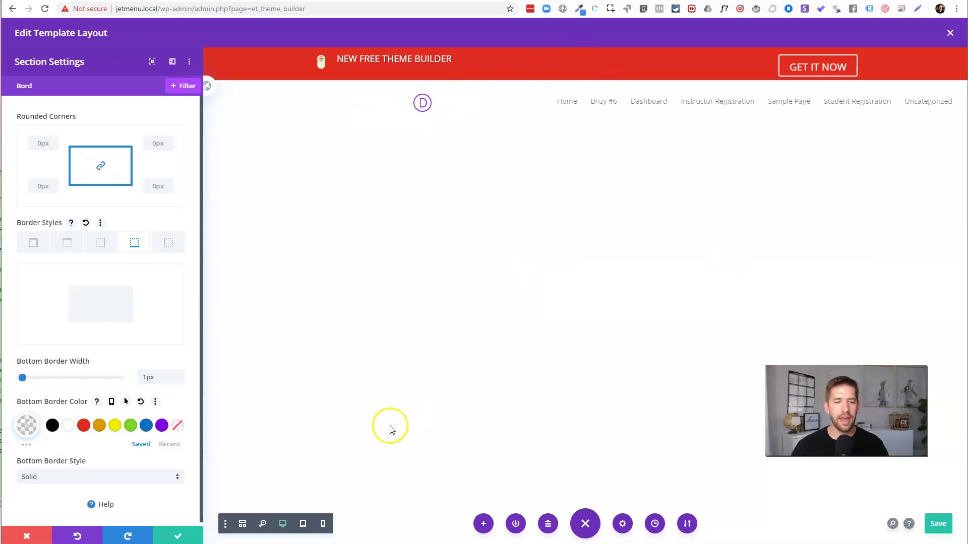
{"action": "left_click", "coordinate": [177, 536]}
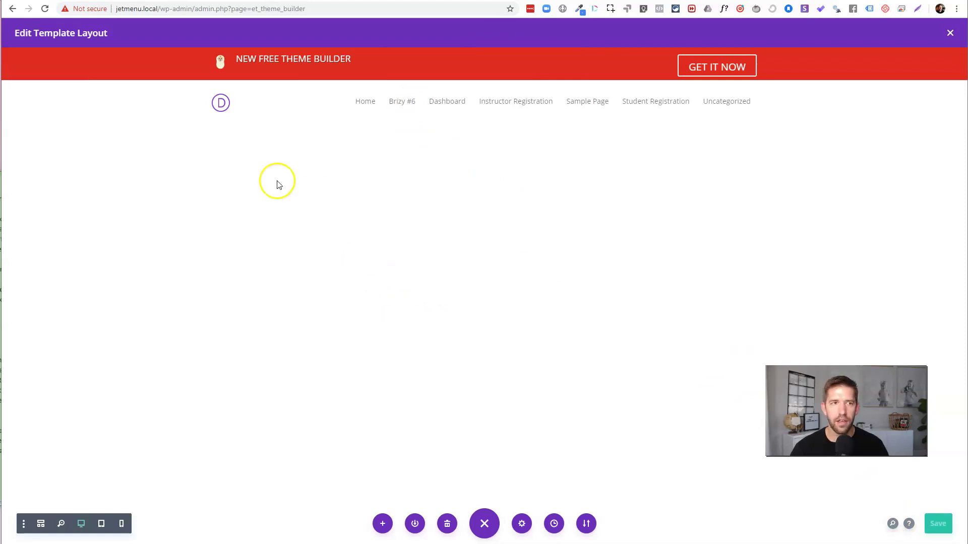
Save the header template, close the layout editor and visit the live site
{"action": "left_click", "coordinate": [484, 524]}
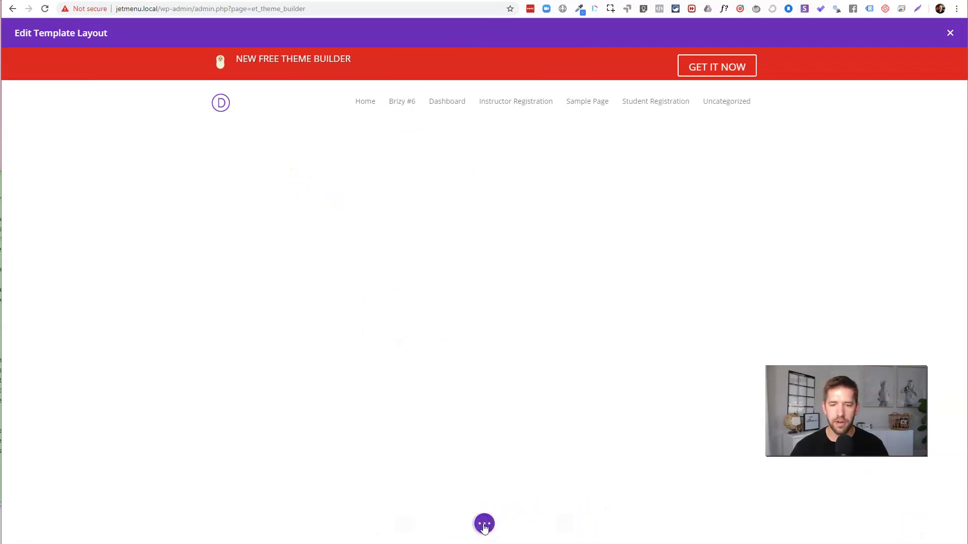
{"action": "left_click", "coordinate": [484, 524]}
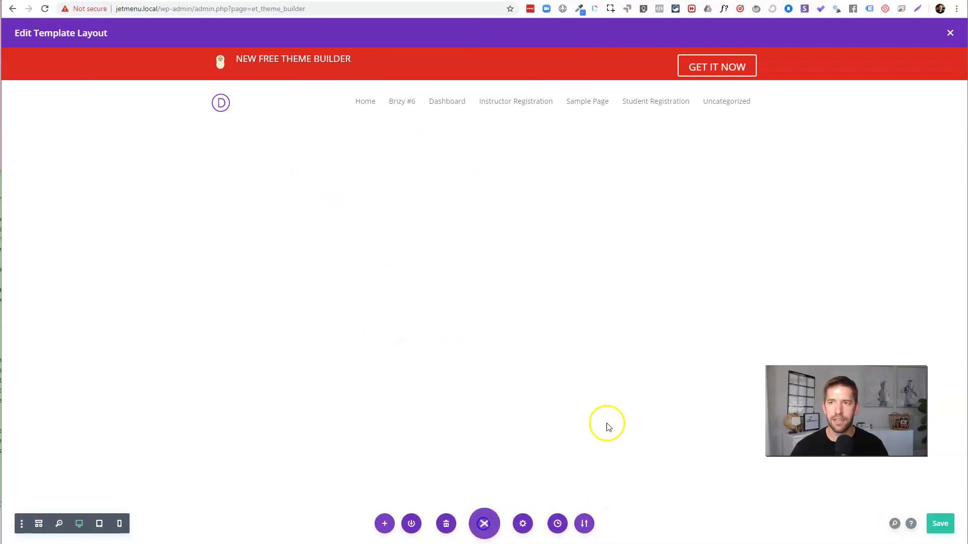
{"action": "left_click", "coordinate": [943, 528]}
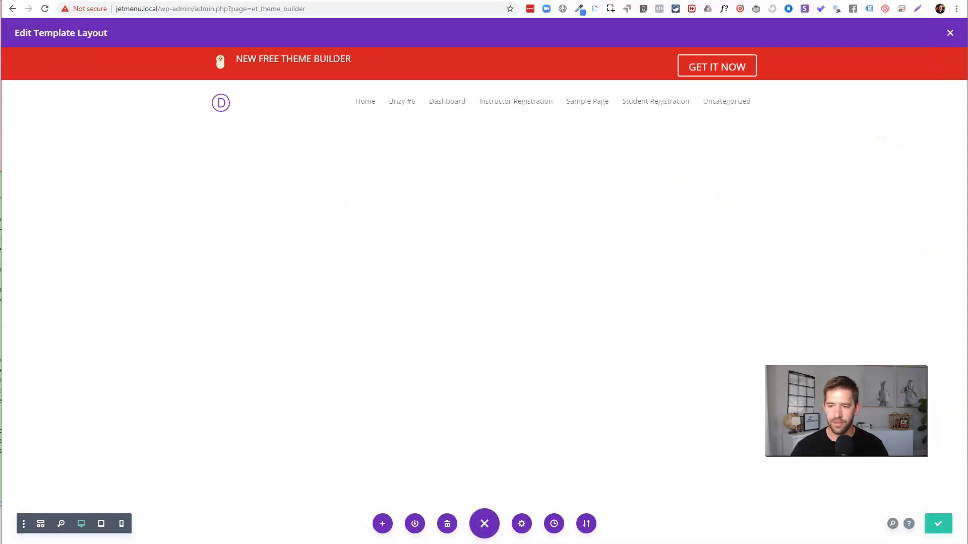
{"action": "left_click", "coordinate": [950, 33]}
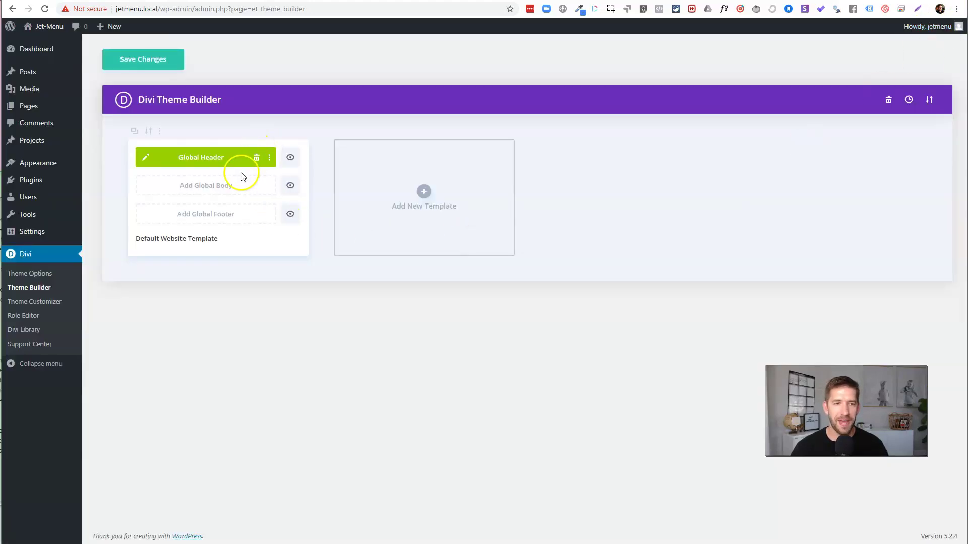
{"action": "mouse_move", "coordinate": [45, 27]}
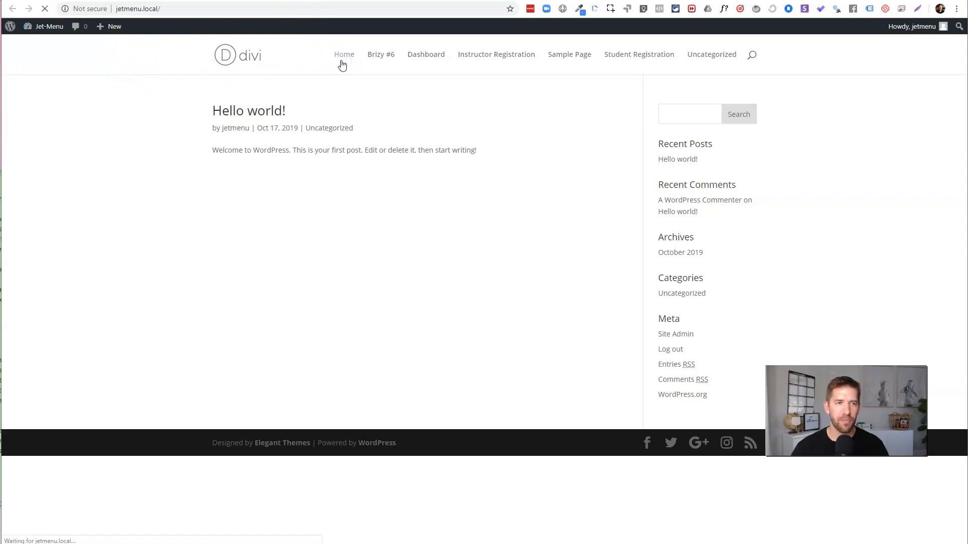
Open the Dashboard page in the editor and review its page settings, leaving the template unchanged
{"action": "left_click", "coordinate": [422, 57]}
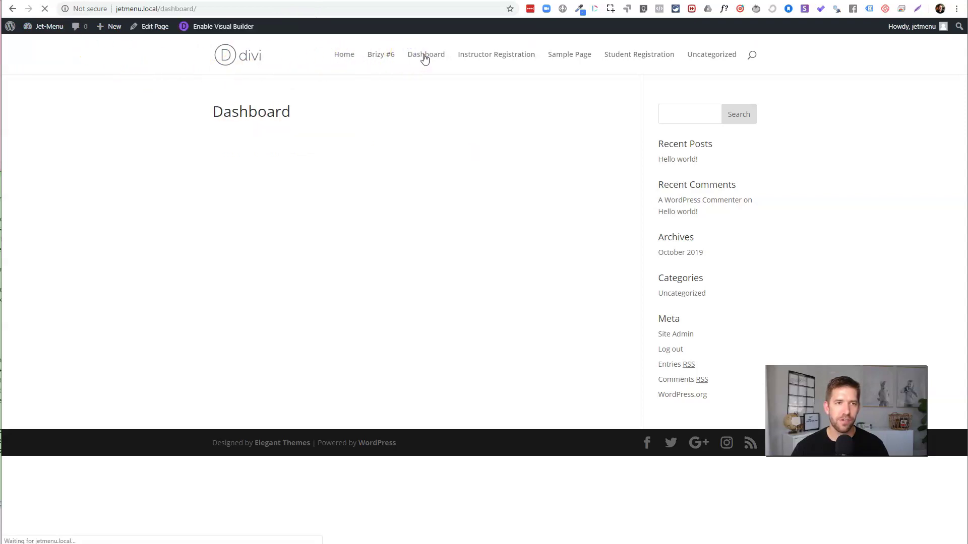
{"action": "left_click", "coordinate": [154, 27]}
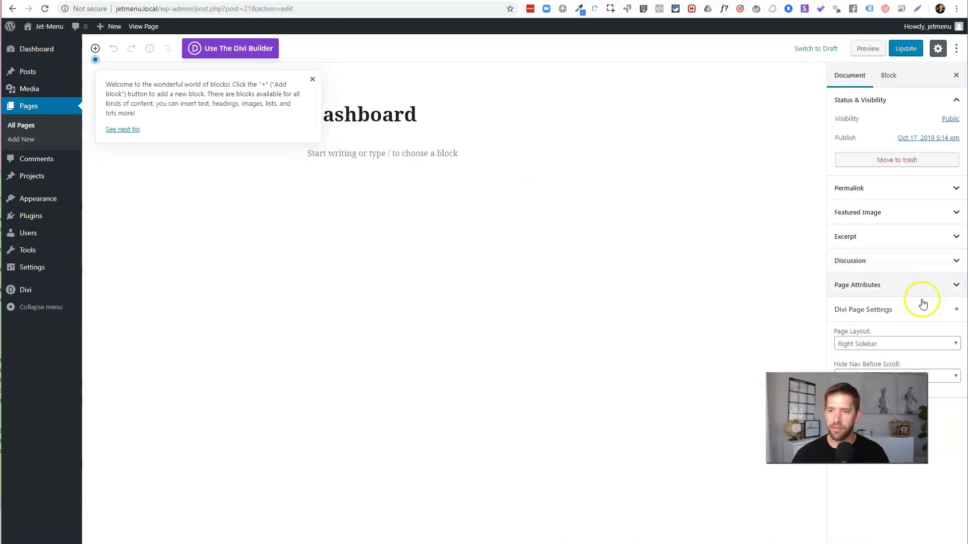
{"action": "left_click", "coordinate": [897, 311]}
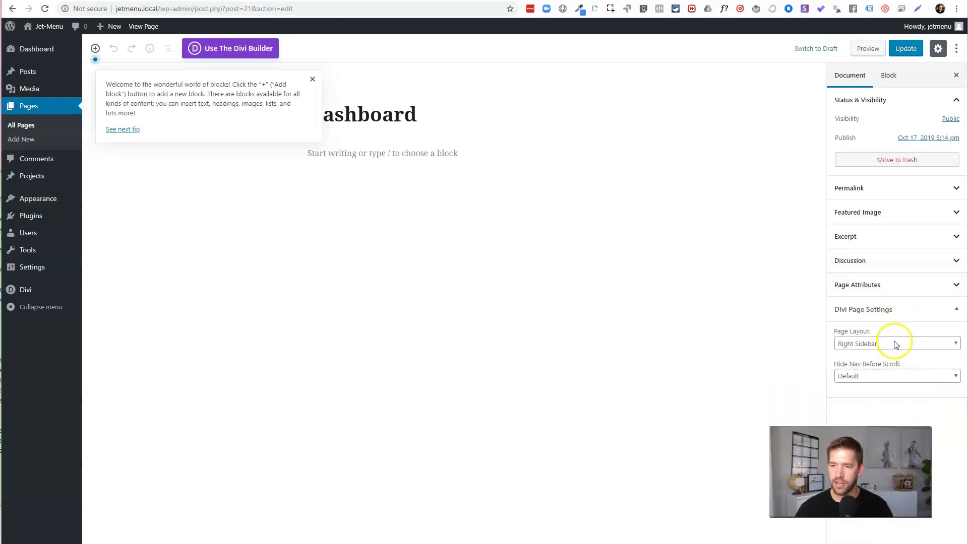
{"action": "left_click", "coordinate": [883, 376]}
{"action": "left_click", "coordinate": [882, 287]}
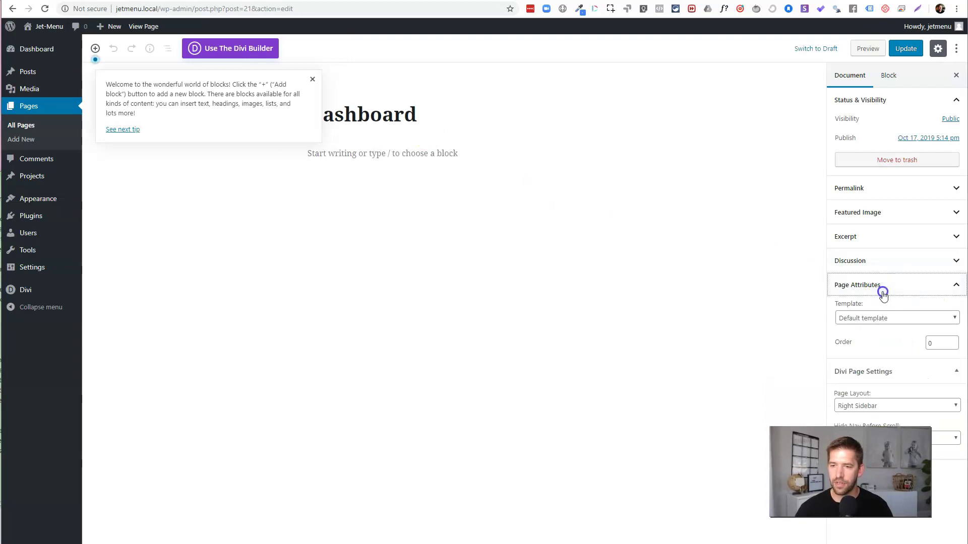
{"action": "left_click", "coordinate": [885, 321]}
{"action": "left_click", "coordinate": [883, 322]}
Add the paragraph 'This is a page' to the Dashboard page, save and view it, then start a new Theme Builder template
{"action": "left_click", "coordinate": [383, 154]}
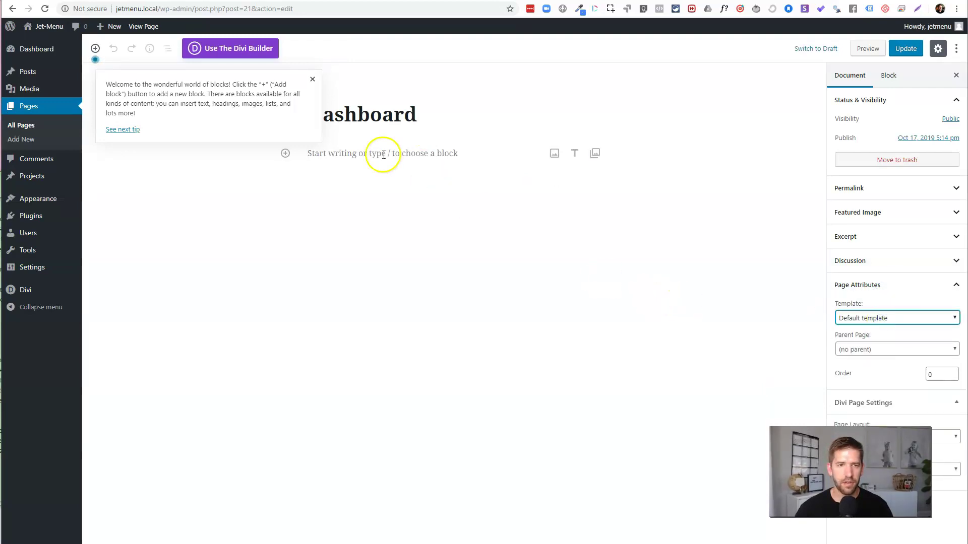
{"action": "type", "text": "This is a page"}
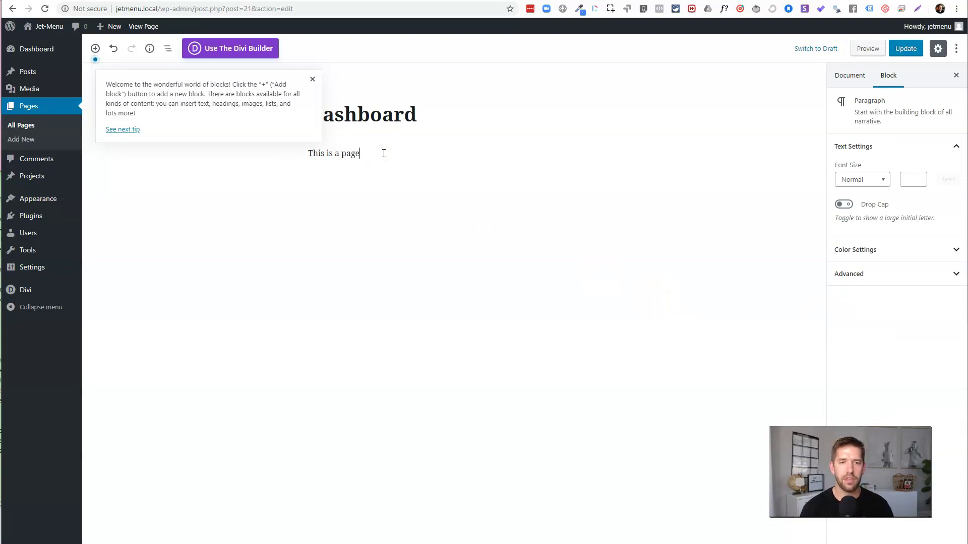
{"action": "key", "text": "ctrl+s"}
{"action": "left_click", "coordinate": [140, 77]}
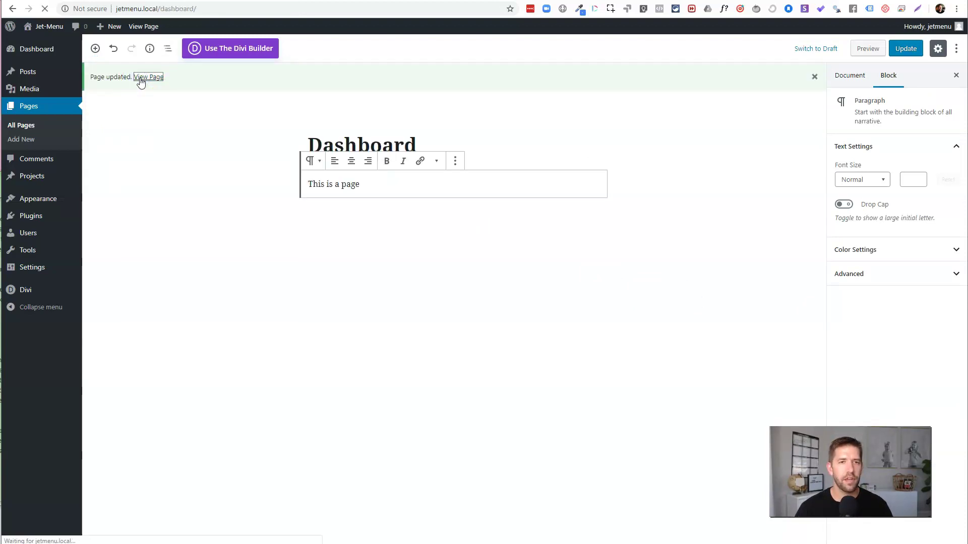
{"action": "left_click", "coordinate": [209, 244]}
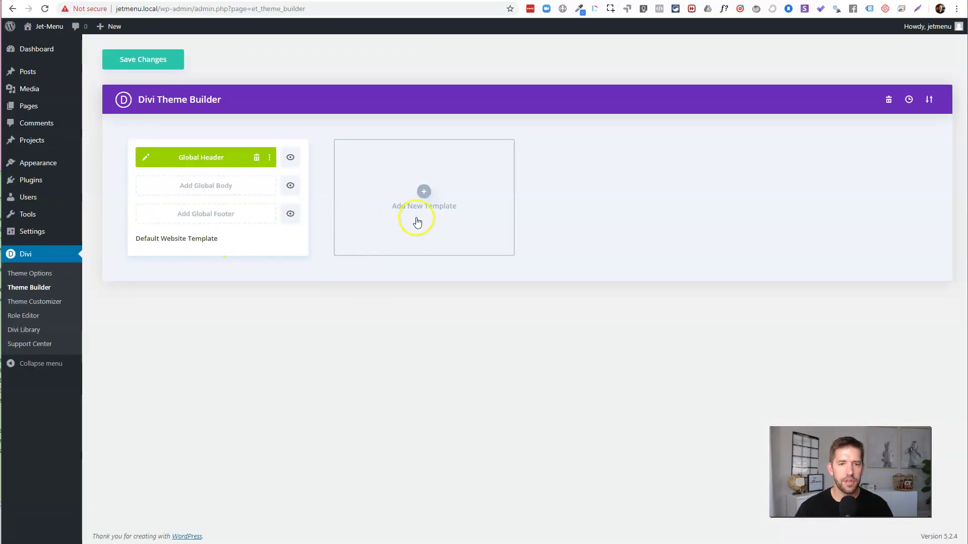
{"action": "left_click", "coordinate": [418, 222]}
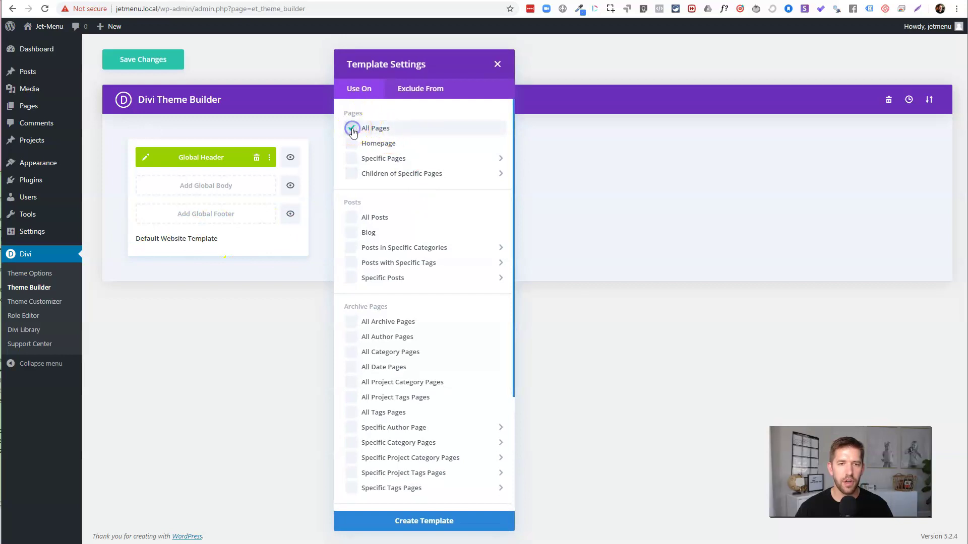
Add the Homepage to the template, save the Theme Builder changes, and view the live site
{"action": "left_click", "coordinate": [351, 143]}
{"action": "left_click", "coordinate": [412, 526]}
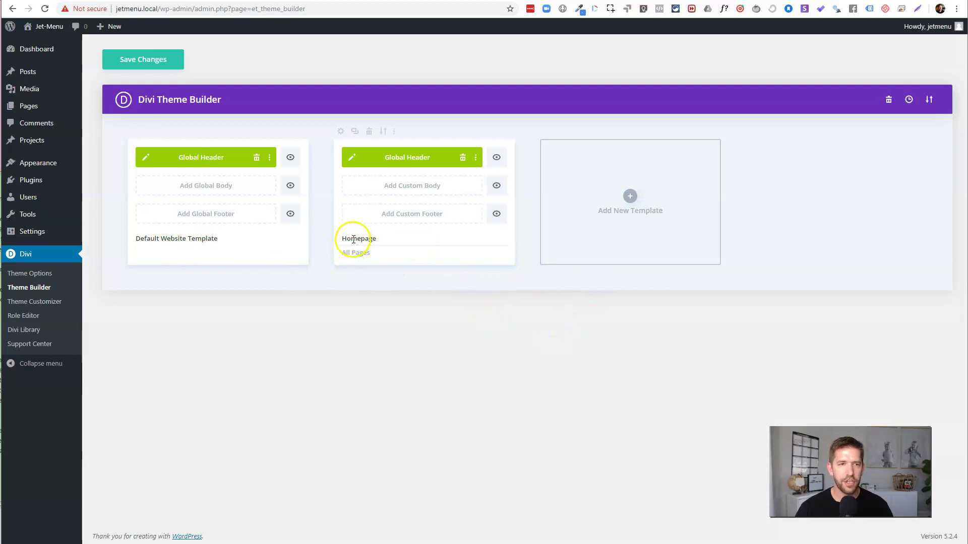
{"action": "left_click", "coordinate": [159, 59]}
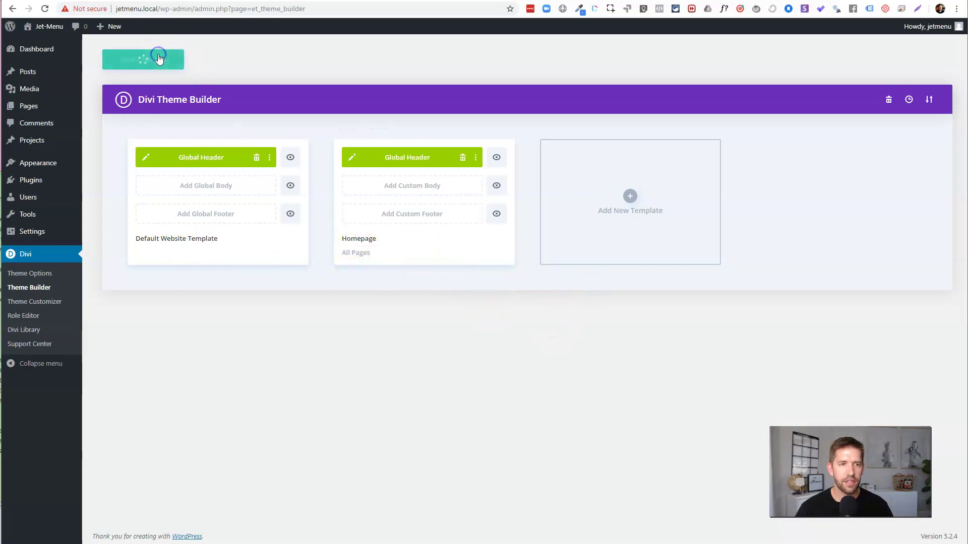
{"action": "left_click", "coordinate": [41, 26]}
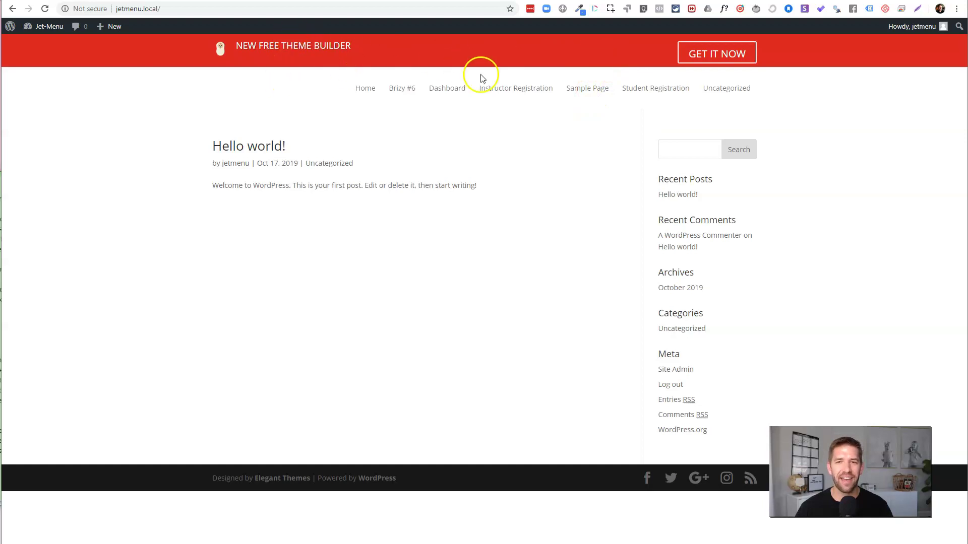
Browse the live site's Sample Page and Dashboard pages
{"action": "left_click", "coordinate": [593, 90]}
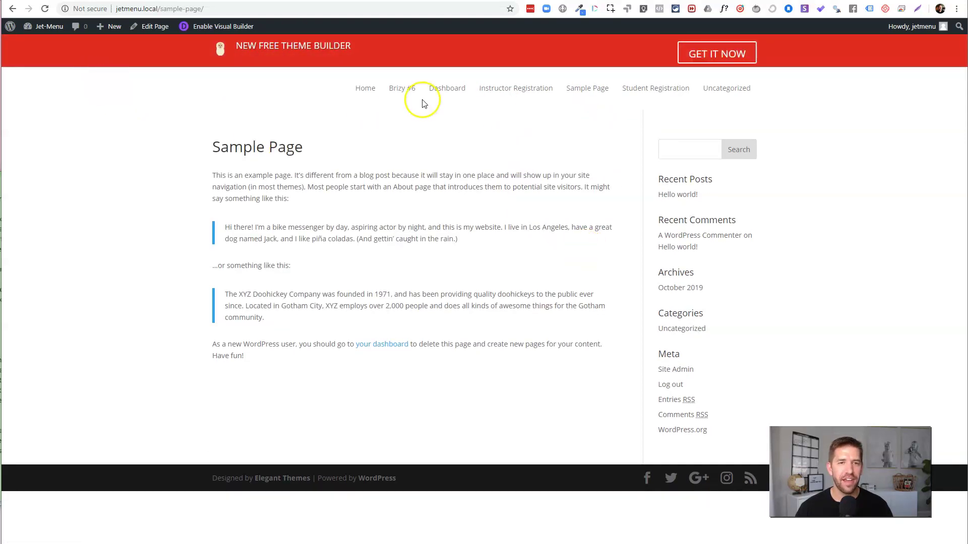
{"action": "left_click", "coordinate": [460, 95]}
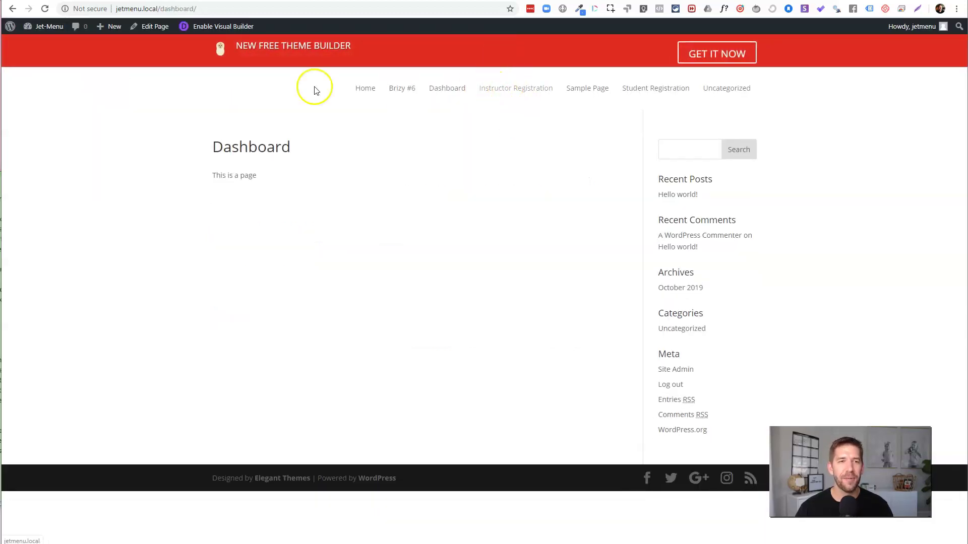
{"action": "left_click", "coordinate": [304, 108]}
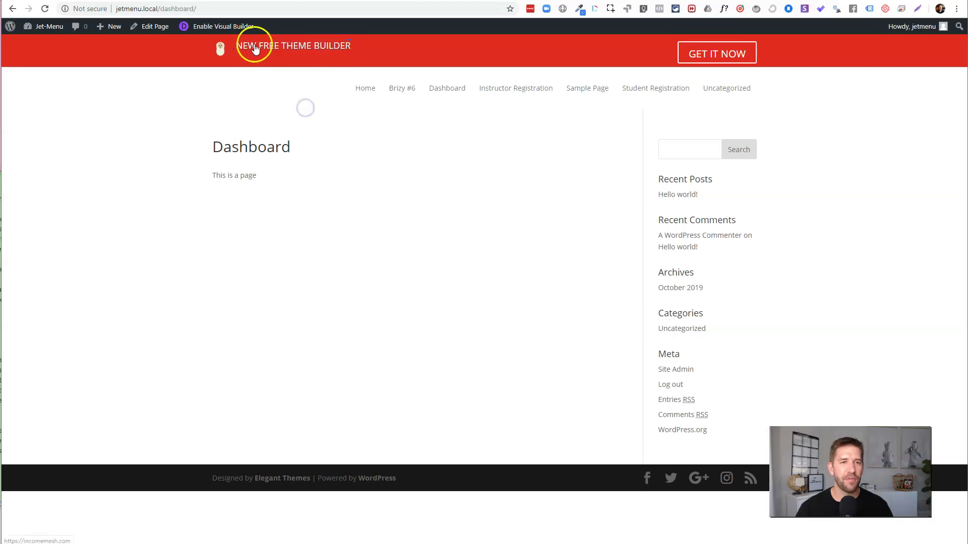
Return through wp-admin and the Plugins page to the Divi Theme Builder
{"action": "mouse_move", "coordinate": [50, 25]}
{"action": "left_click", "coordinate": [55, 48]}
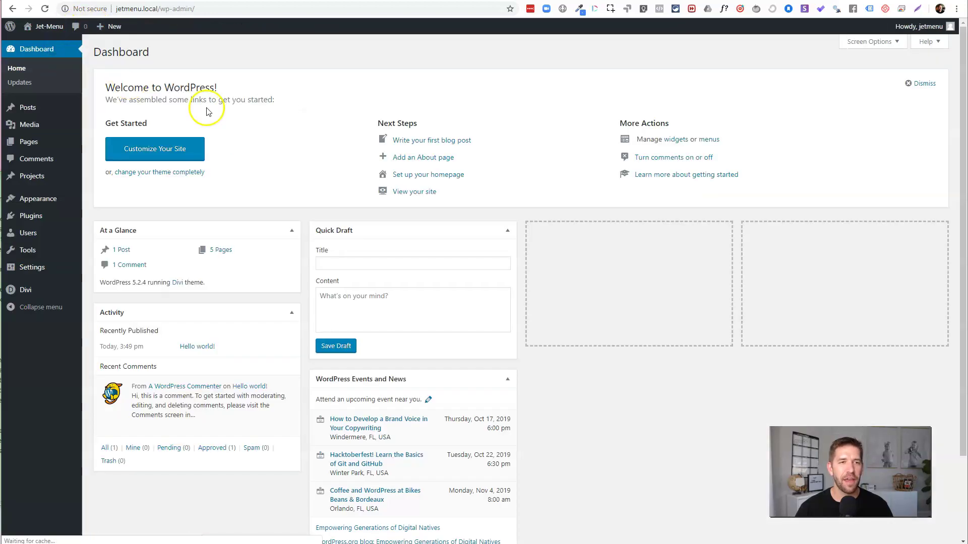
{"action": "mouse_move", "coordinate": [78, 229]}
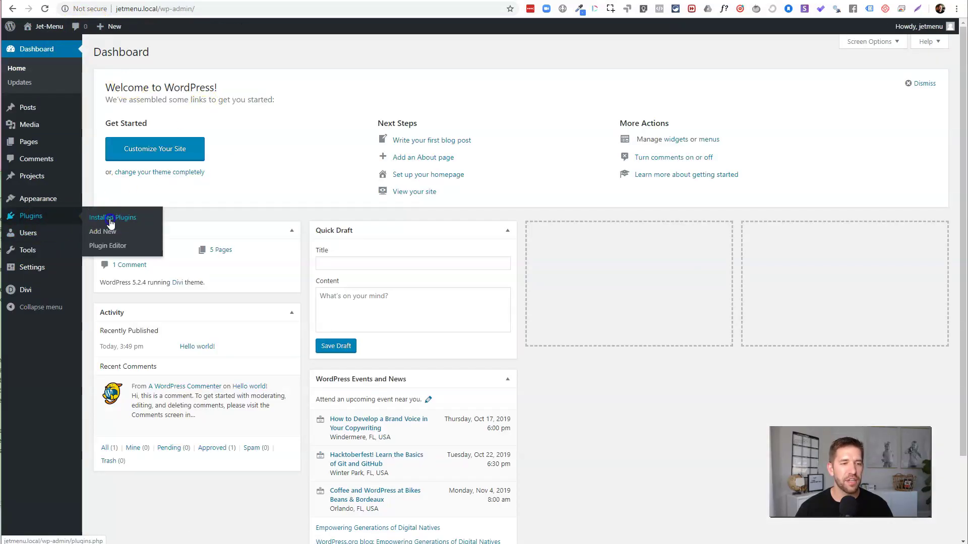
{"action": "left_click", "coordinate": [111, 218]}
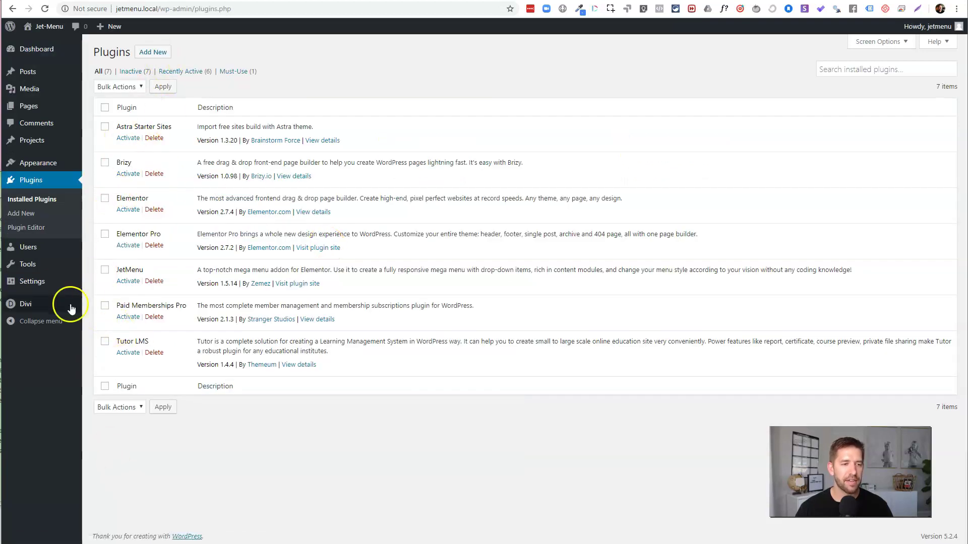
{"action": "mouse_move", "coordinate": [31, 168]}
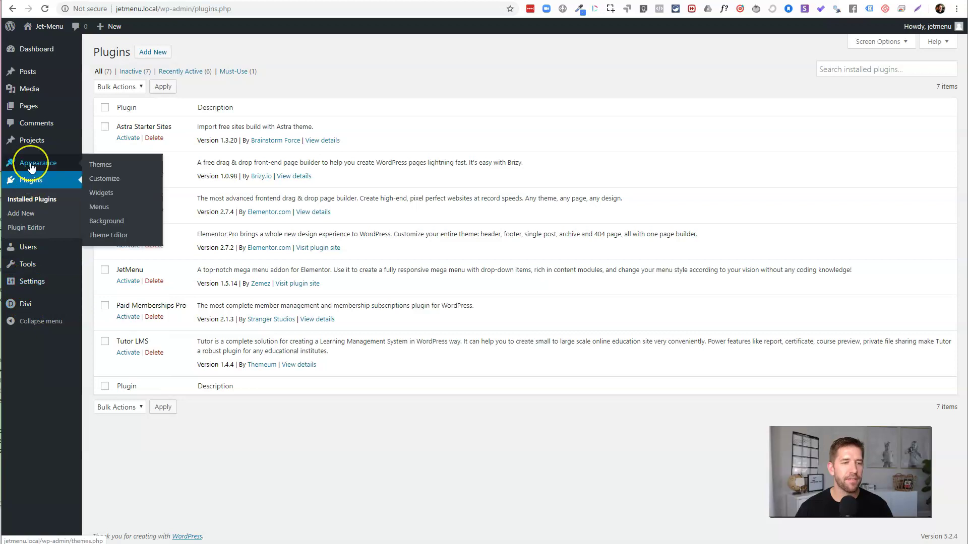
{"action": "mouse_move", "coordinate": [31, 304]}
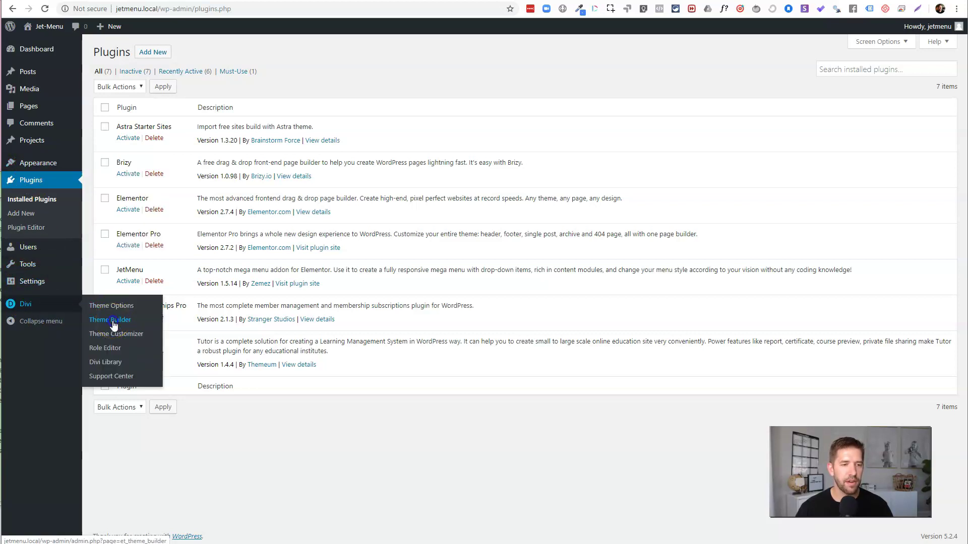
{"action": "left_click", "coordinate": [112, 323]}
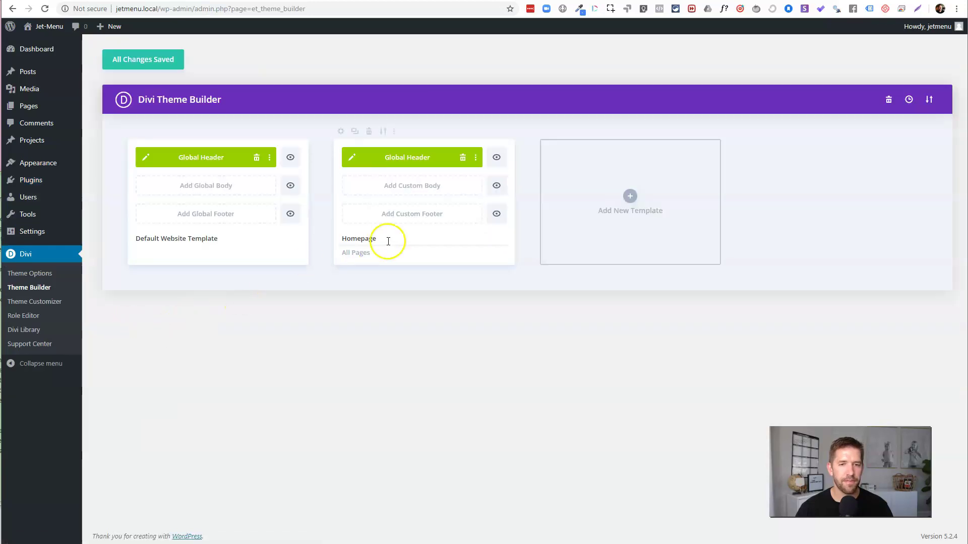
Start a blank custom footer for the Homepage template, dismissing the premade layout library
{"action": "left_click", "coordinate": [409, 221]}
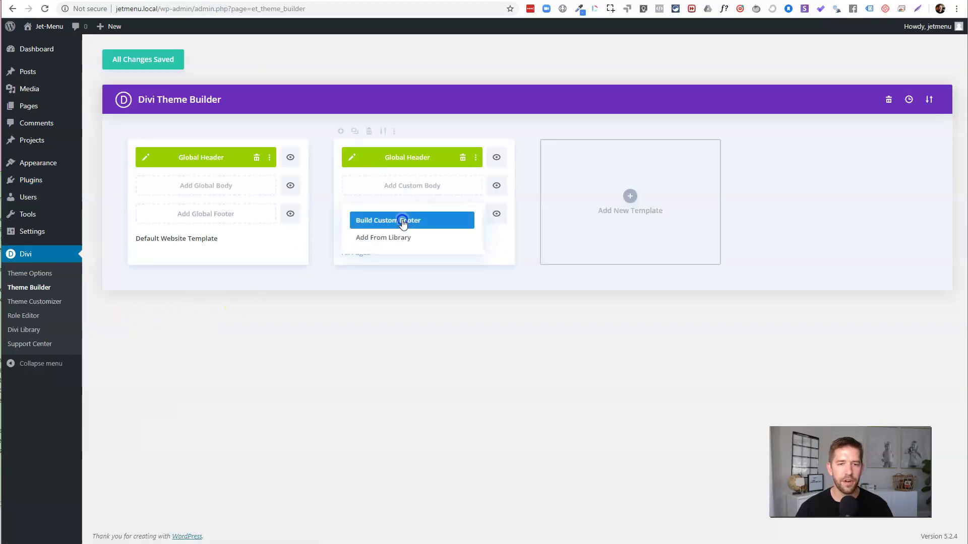
{"action": "left_click", "coordinate": [402, 222]}
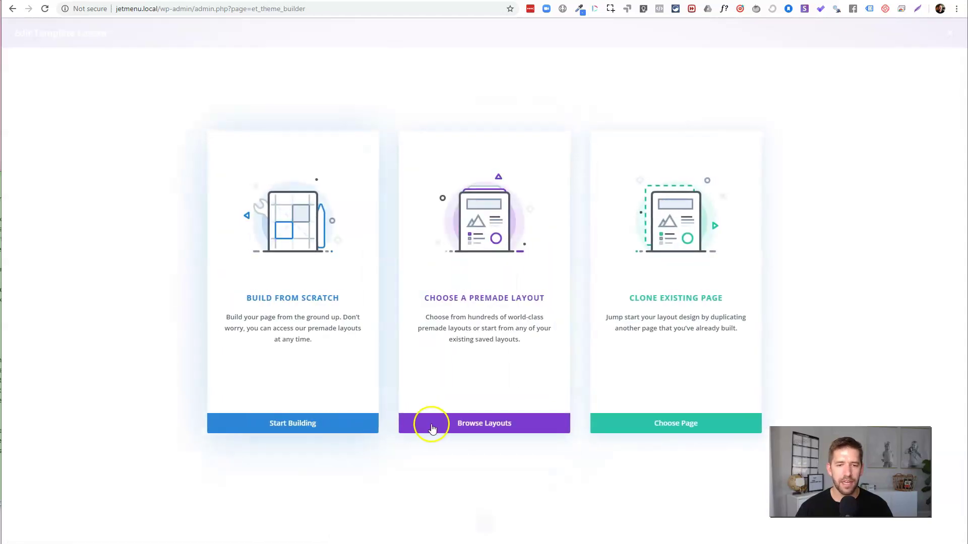
{"action": "left_click", "coordinate": [482, 424]}
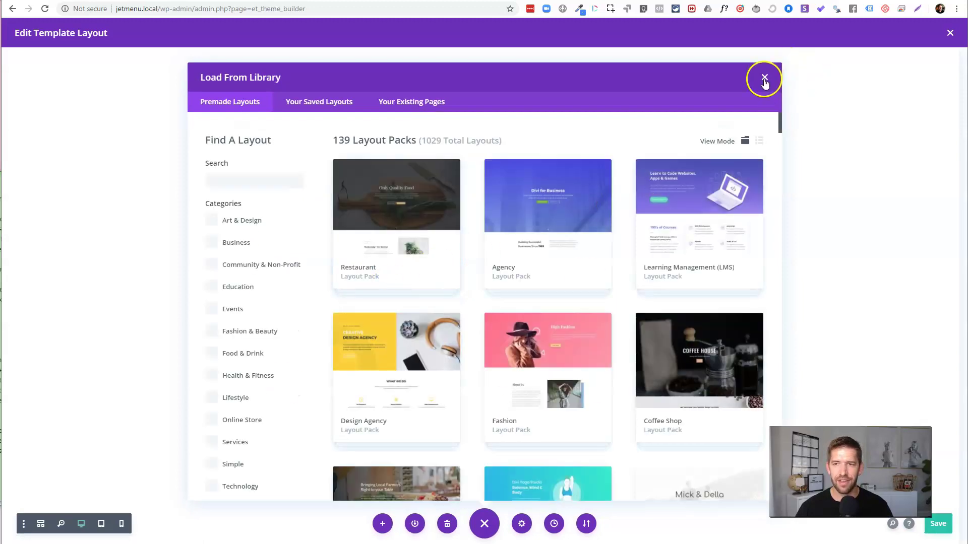
{"action": "left_click", "coordinate": [764, 79]}
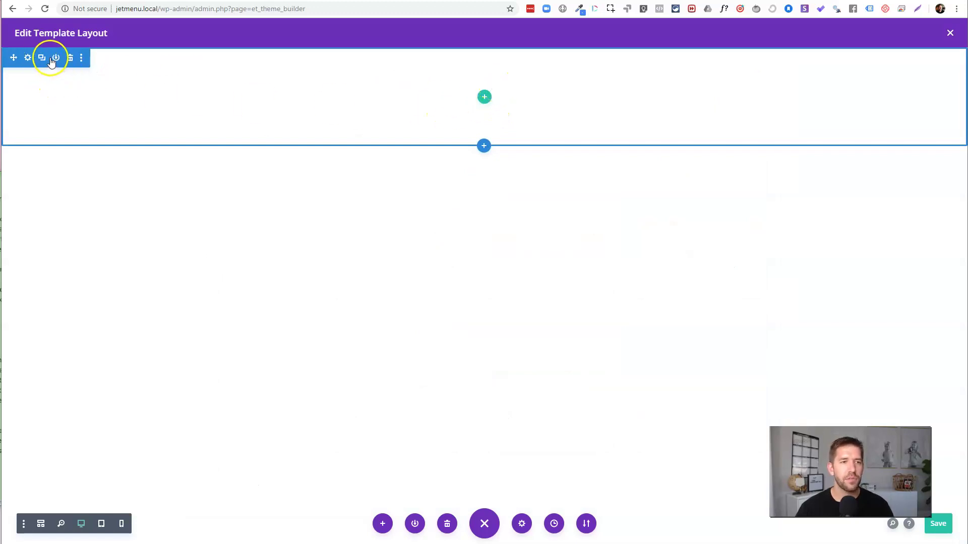
Add a four-column row to the footer with a Menu module in column one
{"action": "left_click", "coordinate": [484, 97]}
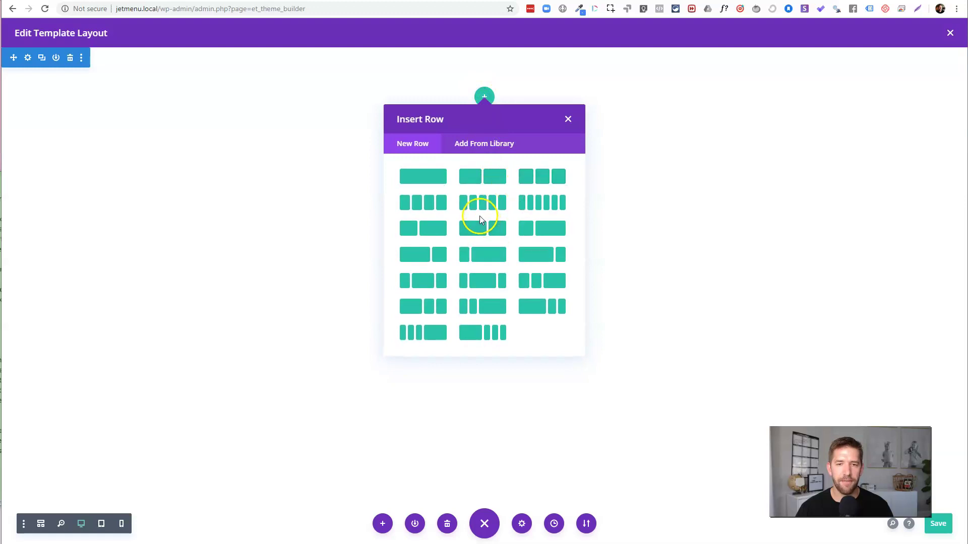
{"action": "left_click", "coordinate": [415, 206]}
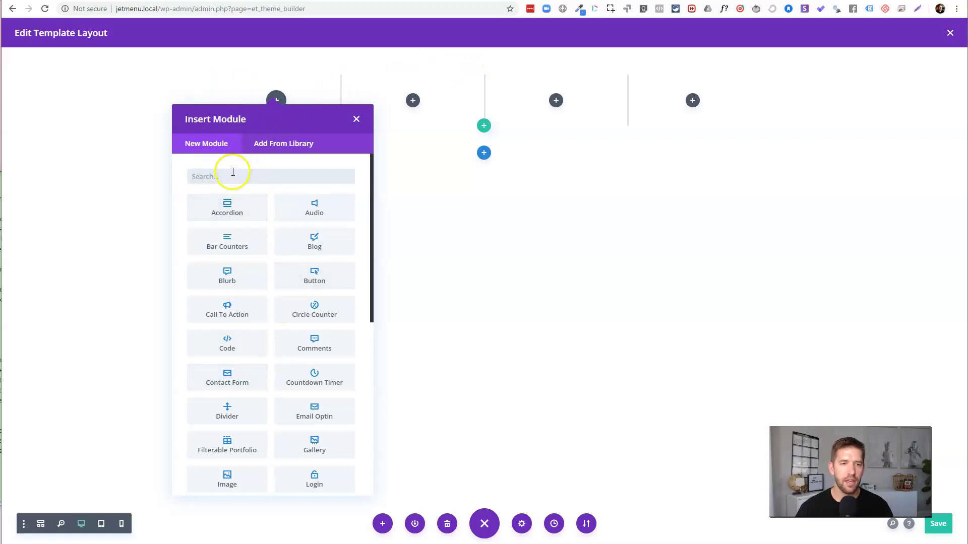
{"action": "type", "text": "menu"}
{"action": "left_click", "coordinate": [218, 205]}
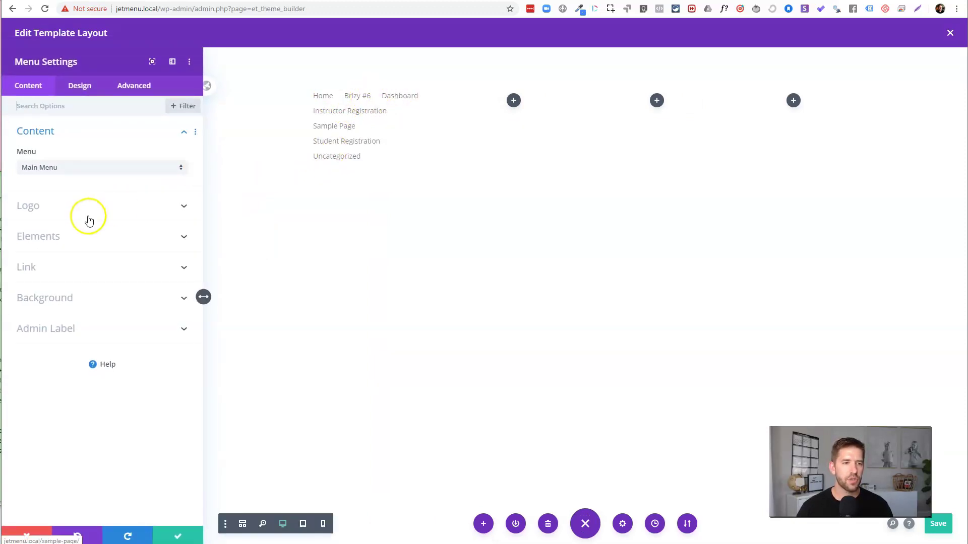
{"action": "left_click", "coordinate": [57, 250]}
Set the menu's Layout Style to Centered, keeping dropdowns opening downwards, and review its Elements
{"action": "left_click", "coordinate": [73, 89]}
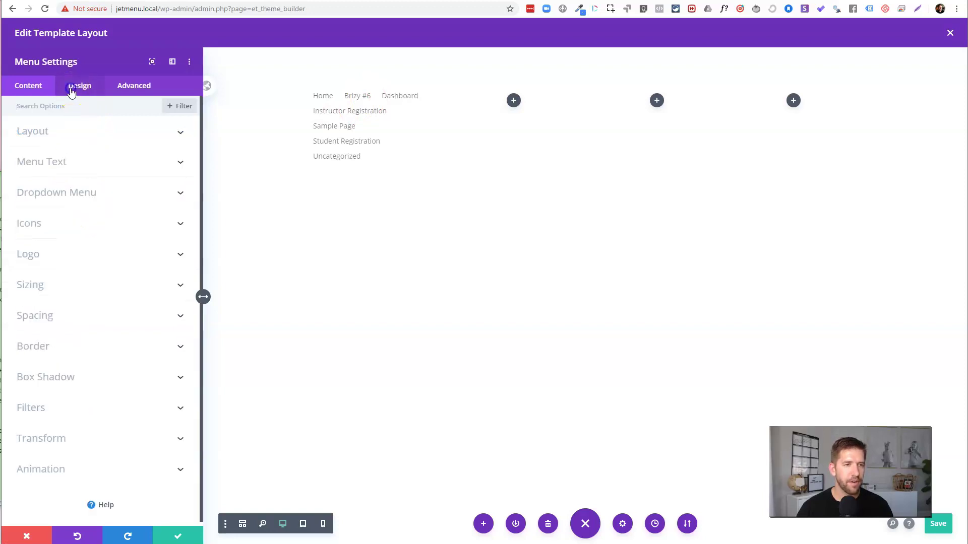
{"action": "left_click", "coordinate": [64, 142]}
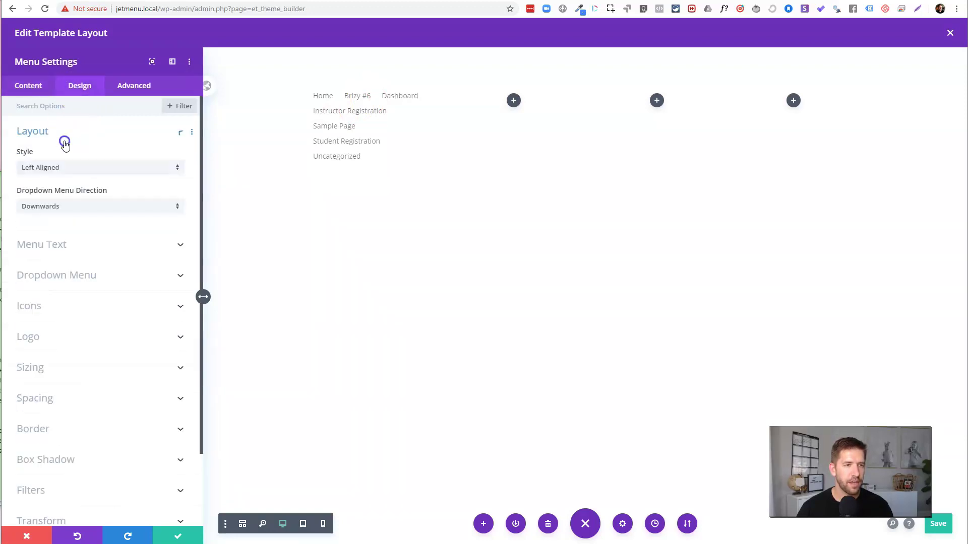
{"action": "left_click", "coordinate": [54, 205]}
{"action": "left_click", "coordinate": [51, 233]}
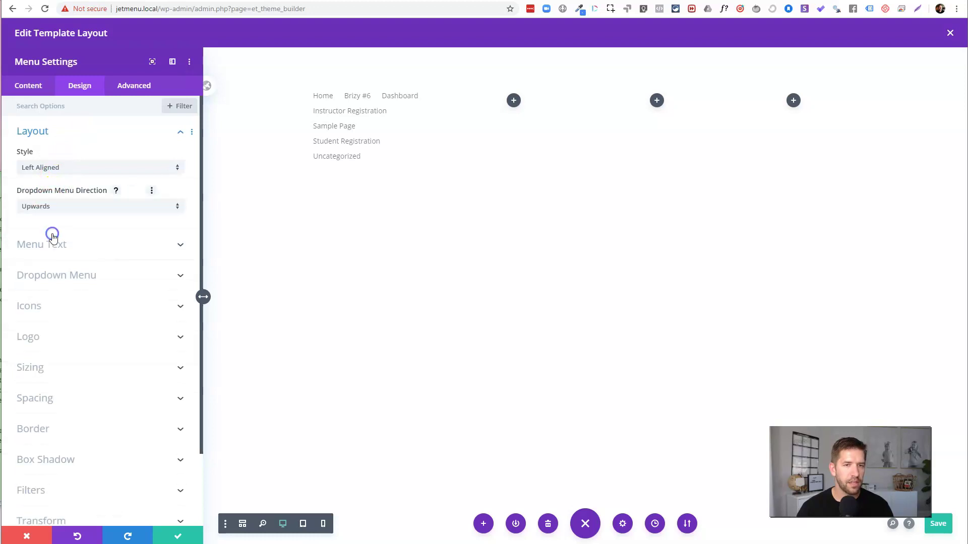
{"action": "left_click", "coordinate": [52, 208]}
{"action": "left_click", "coordinate": [43, 216]}
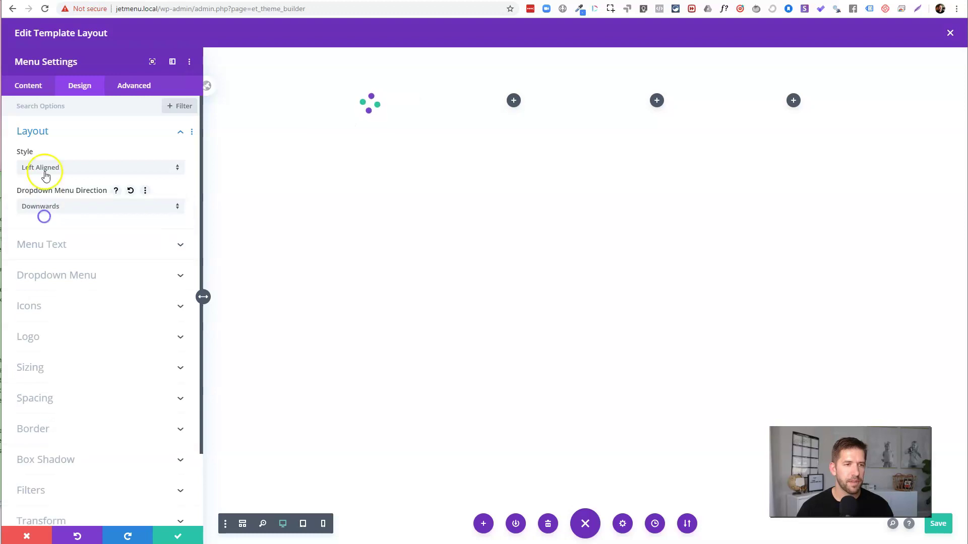
{"action": "left_click", "coordinate": [44, 171]}
{"action": "left_click", "coordinate": [43, 194]}
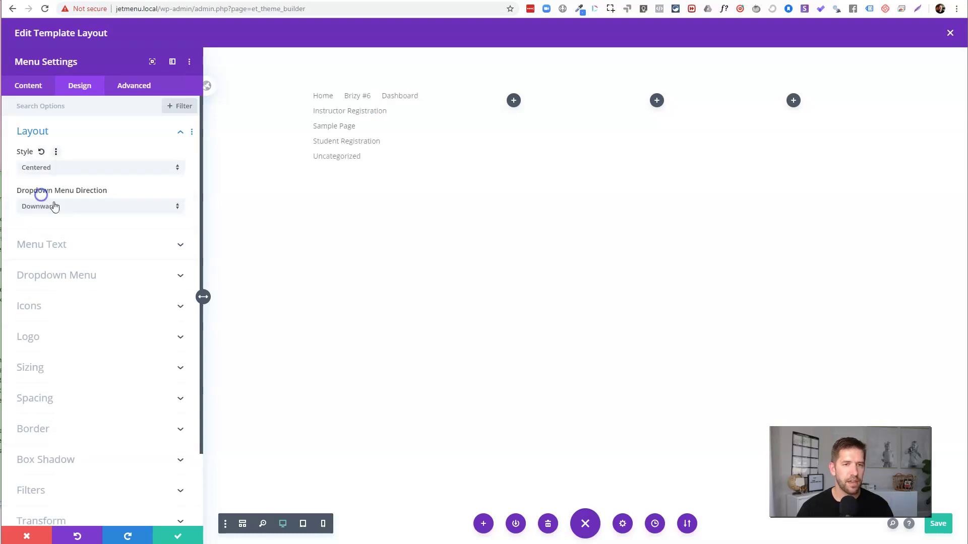
{"action": "left_click", "coordinate": [34, 91]}
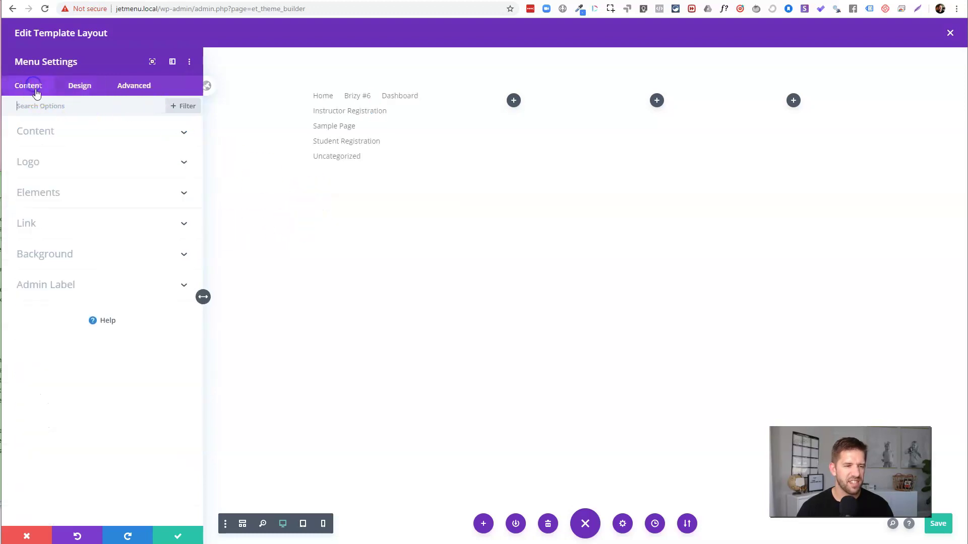
{"action": "left_click", "coordinate": [69, 201]}
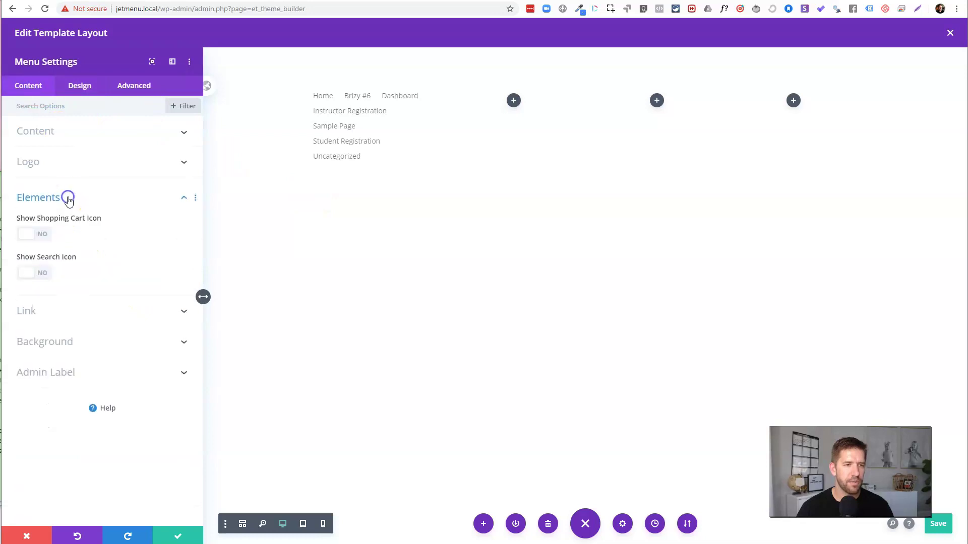
{"action": "left_click", "coordinate": [70, 201]}
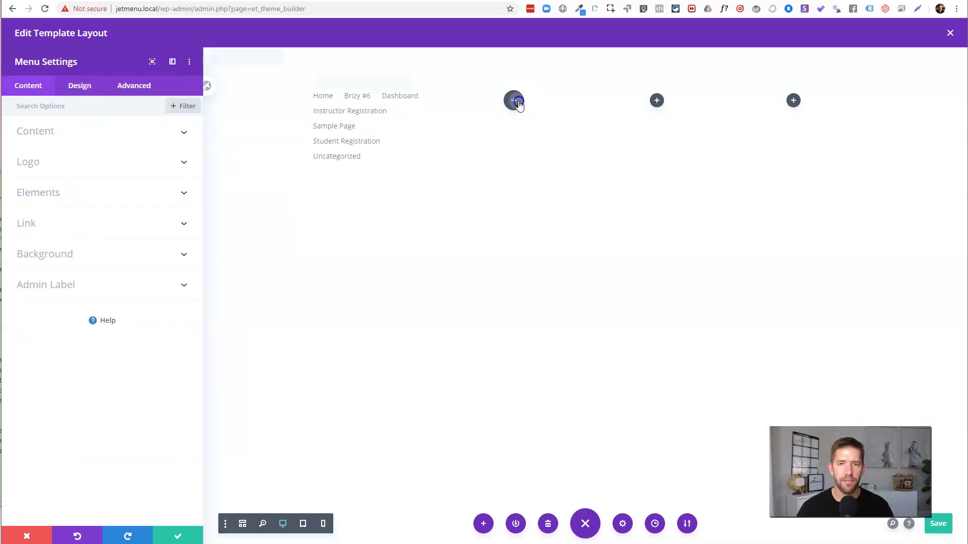
Add an Email Optin module to the second column and remove its teal background
{"action": "left_click", "coordinate": [513, 100]}
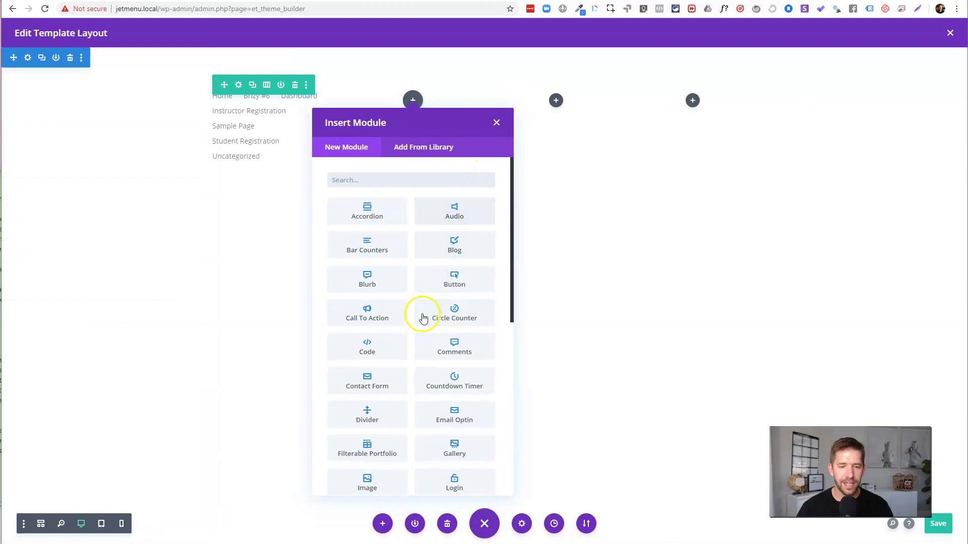
{"action": "scroll", "coordinate": [426, 340], "scroll_direction": "down", "scroll_amount": 1}
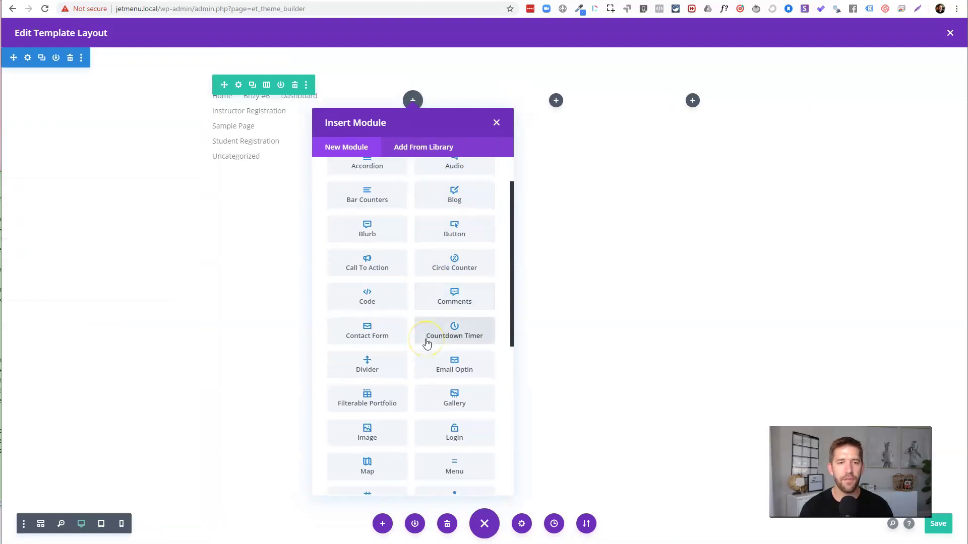
{"action": "type", "text": "opt"}
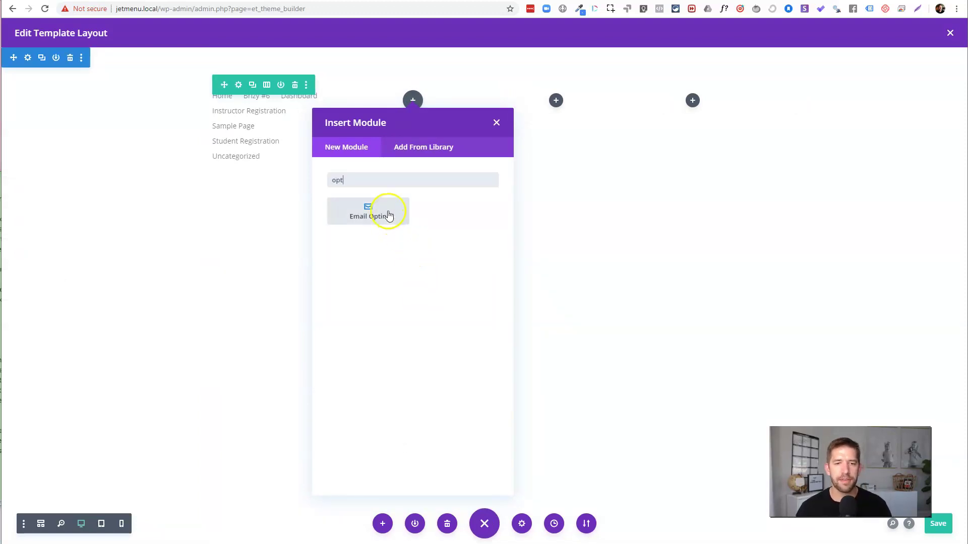
{"action": "left_click", "coordinate": [389, 216]}
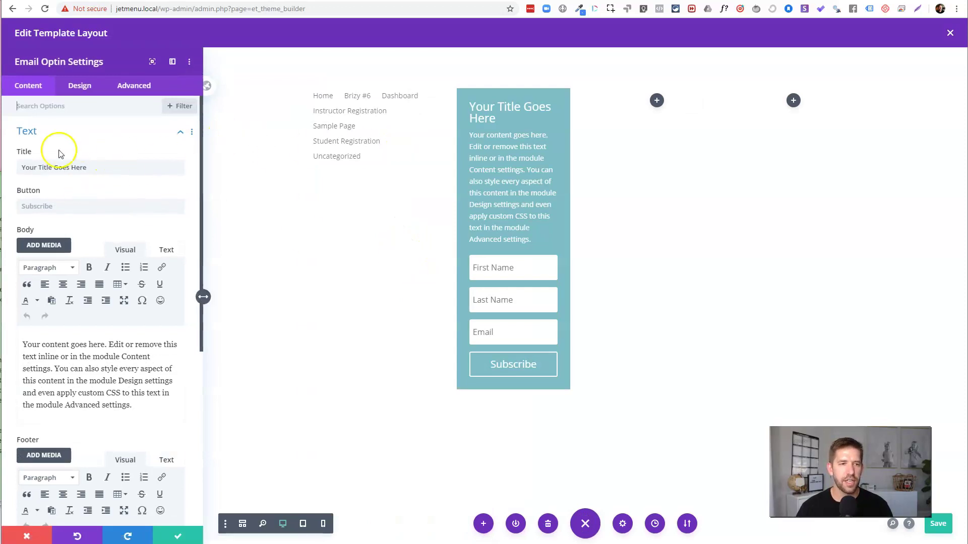
{"action": "left_click", "coordinate": [90, 85]}
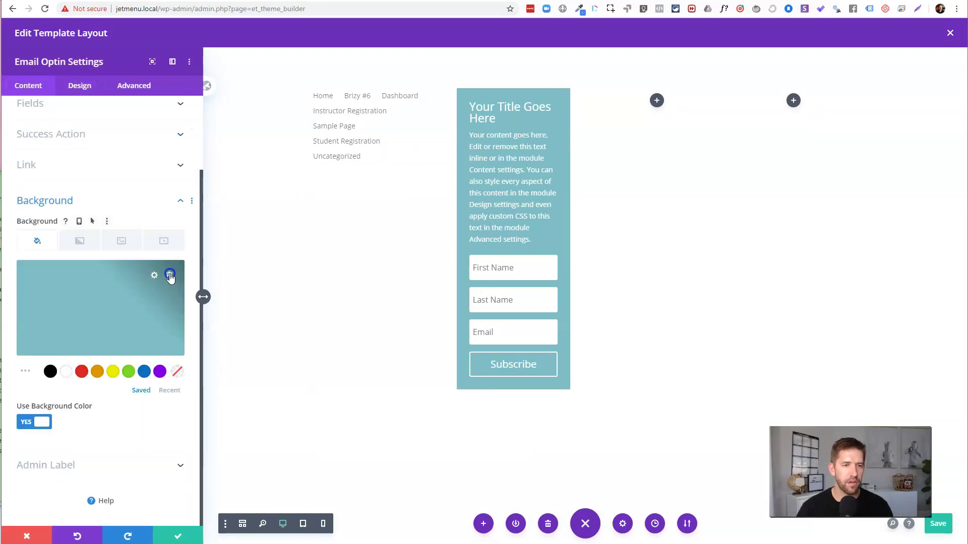
{"action": "left_click", "coordinate": [171, 274]}
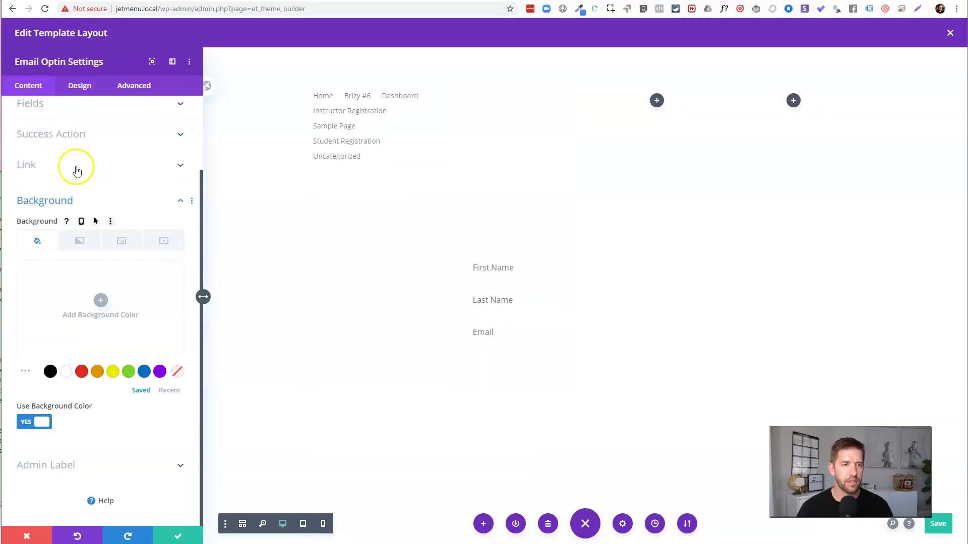
{"action": "scroll", "coordinate": [73, 162], "scroll_direction": "up", "scroll_amount": 2}
Set the optin's text colour to Dark
{"action": "left_click", "coordinate": [68, 141]}
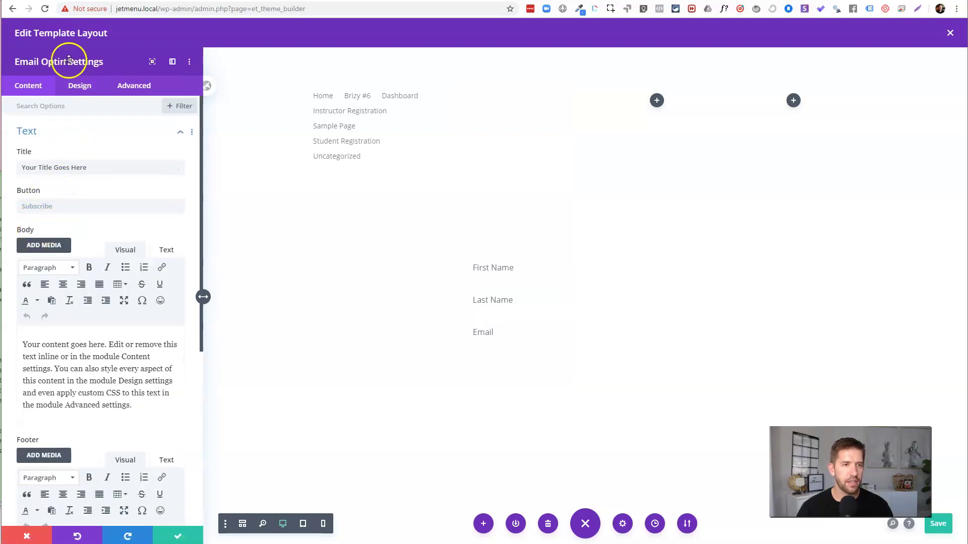
{"action": "left_click", "coordinate": [73, 95]}
{"action": "left_click", "coordinate": [49, 193]}
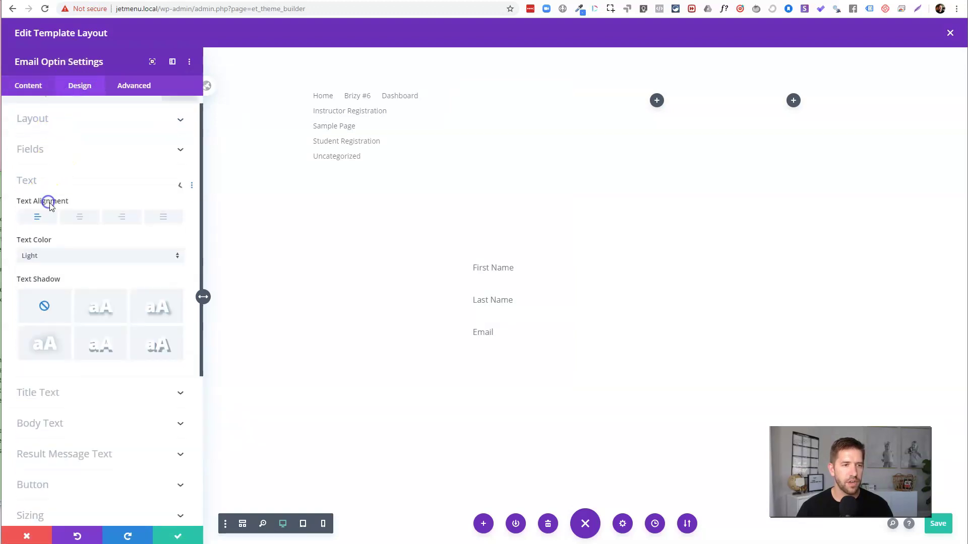
{"action": "scroll", "coordinate": [48, 214], "scroll_direction": "down", "scroll_amount": 2}
{"action": "left_click", "coordinate": [39, 187]}
{"action": "left_click", "coordinate": [39, 213]}
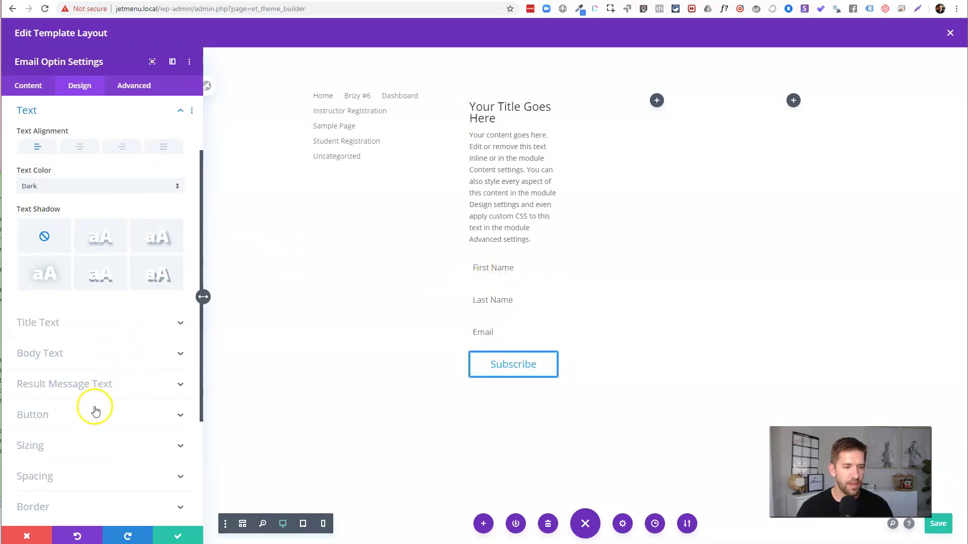
Give the optin's form fields a 1px light-grey #bcbcbc border
{"action": "left_click", "coordinate": [470, 260]}
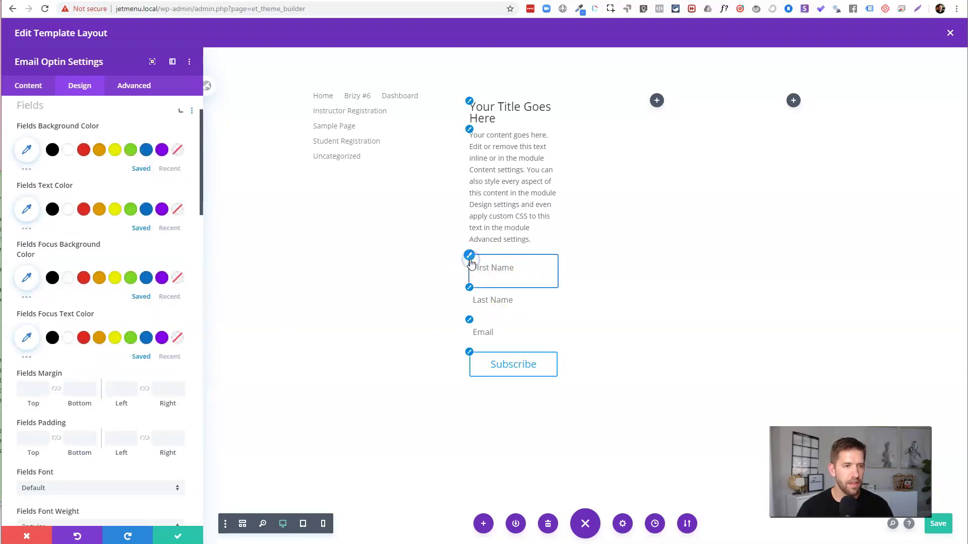
{"action": "scroll", "coordinate": [92, 325], "scroll_direction": "down", "scroll_amount": 1}
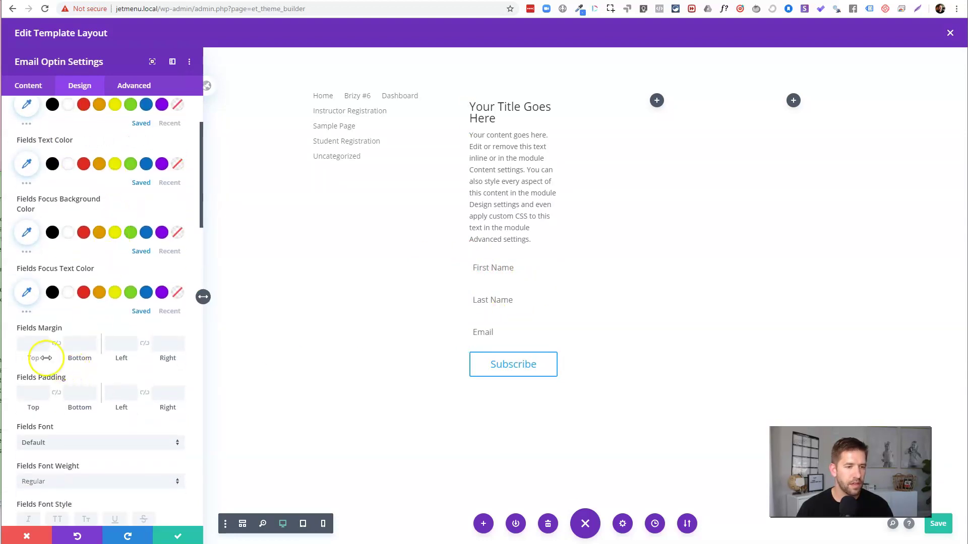
{"action": "scroll", "coordinate": [45, 366], "scroll_direction": "down", "scroll_amount": 1}
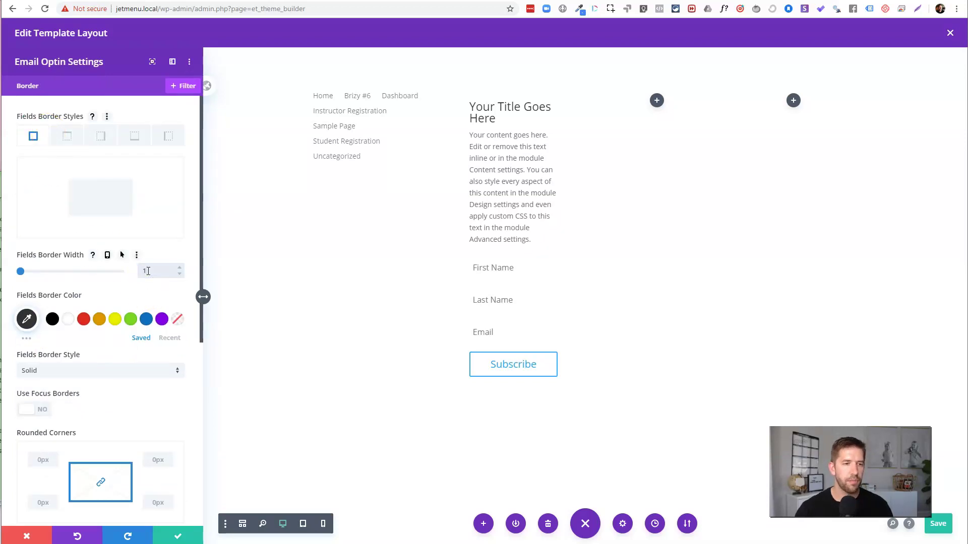
{"action": "left_click", "coordinate": [98, 210]}
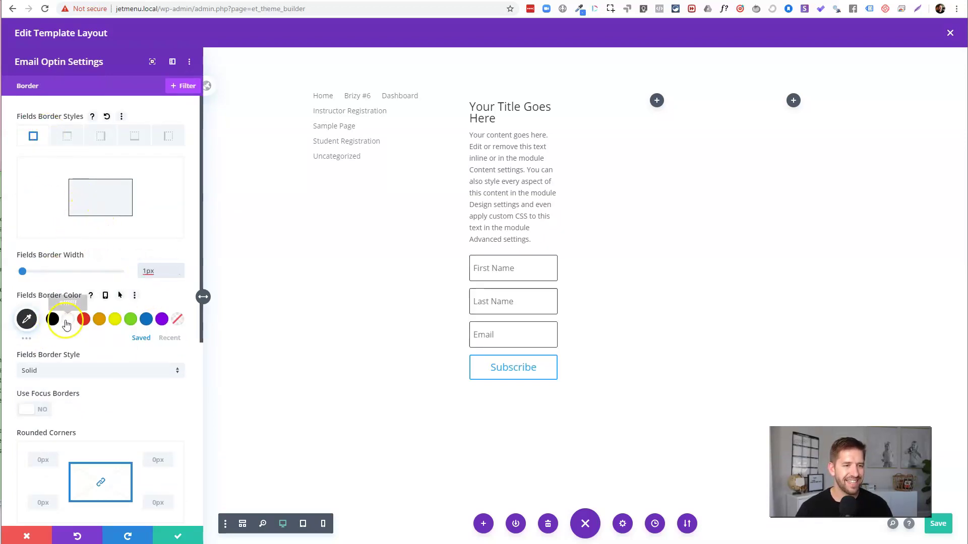
{"action": "left_click", "coordinate": [27, 319]}
{"action": "left_click", "coordinate": [9, 330]}
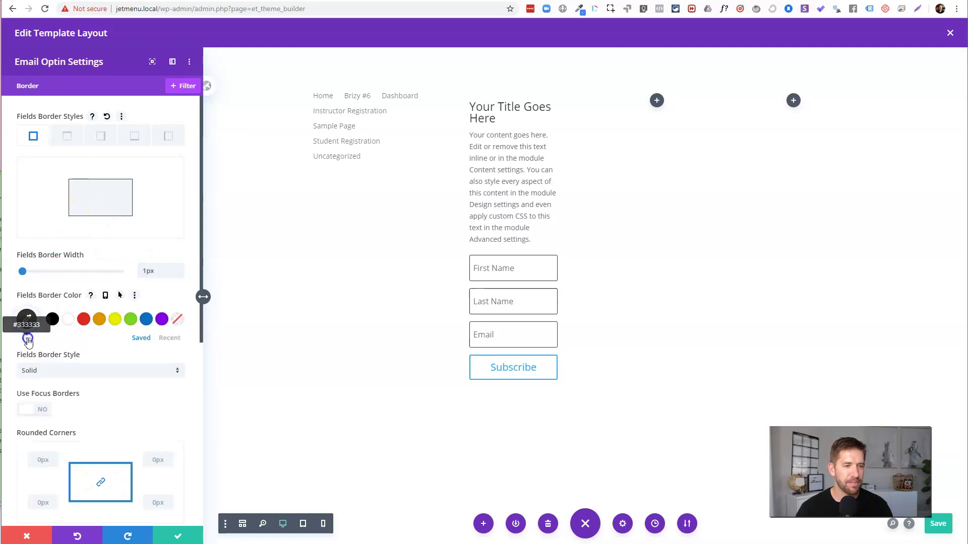
{"action": "left_click", "coordinate": [26, 320]}
{"action": "left_click", "coordinate": [22, 333]}
{"action": "left_click", "coordinate": [21, 334]}
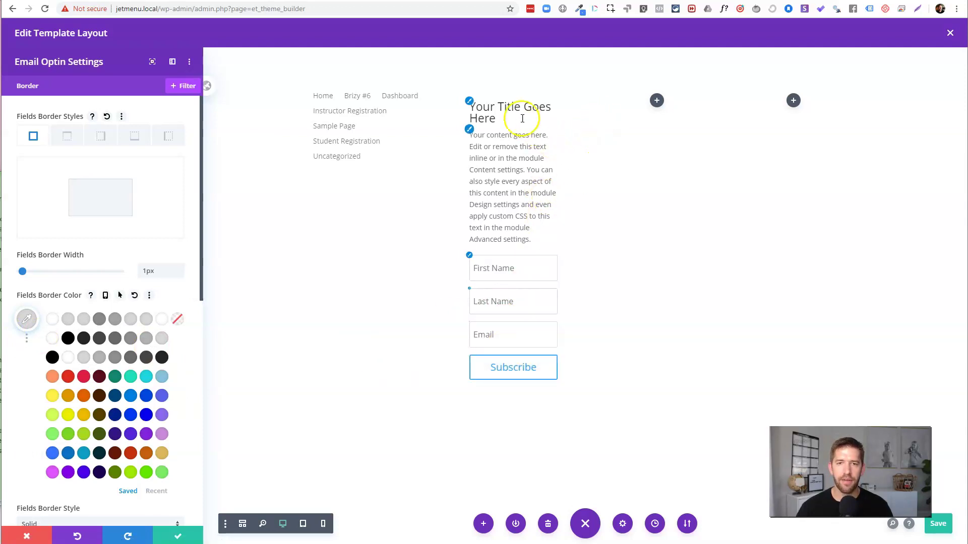
Delete the optin's body paragraph and retitle it 'Subscribe for the latest'
{"action": "left_click", "coordinate": [474, 133]}
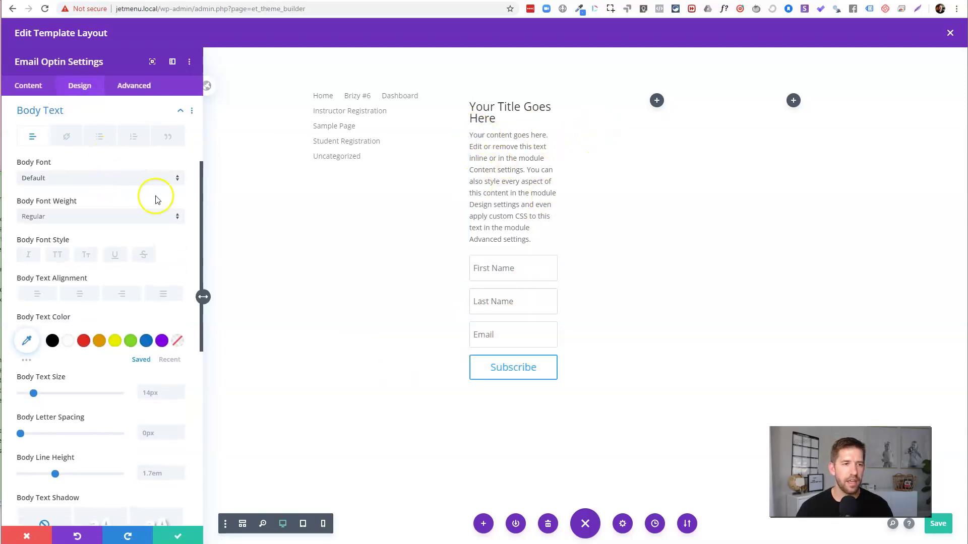
{"action": "triple_click", "coordinate": [500, 169]}
{"action": "key", "text": "BackSpace"}
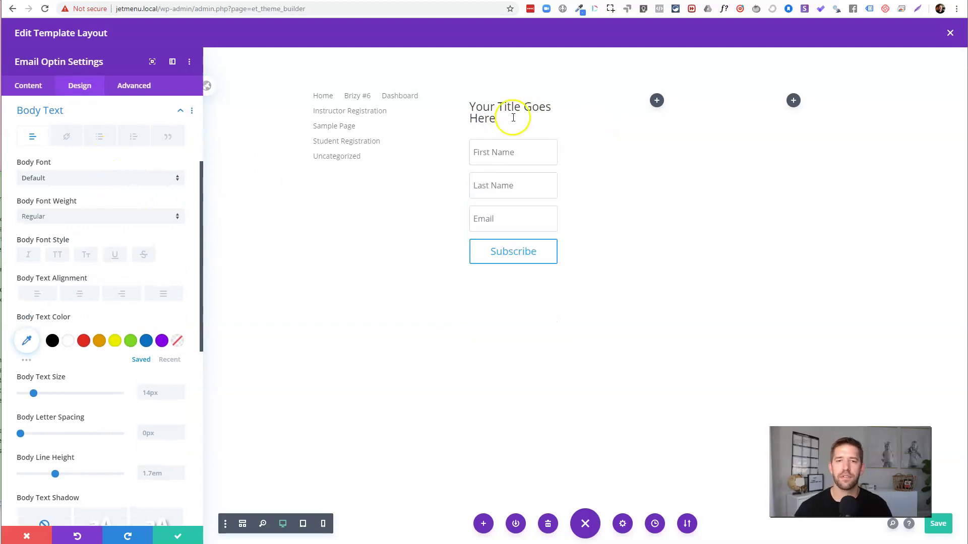
{"action": "triple_click", "coordinate": [505, 115]}
{"action": "type", "text": "Subscr"}
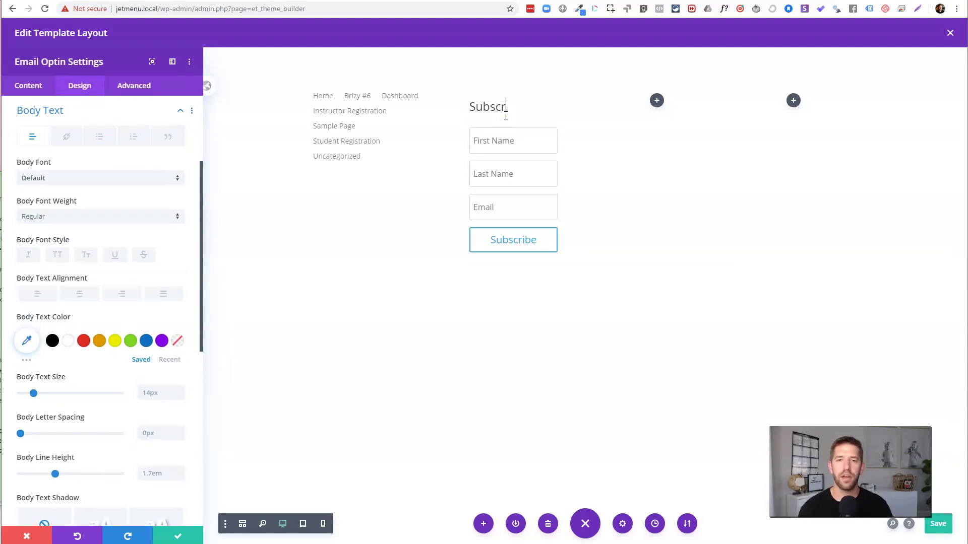
{"action": "type", "text": "ibe for the latest"}
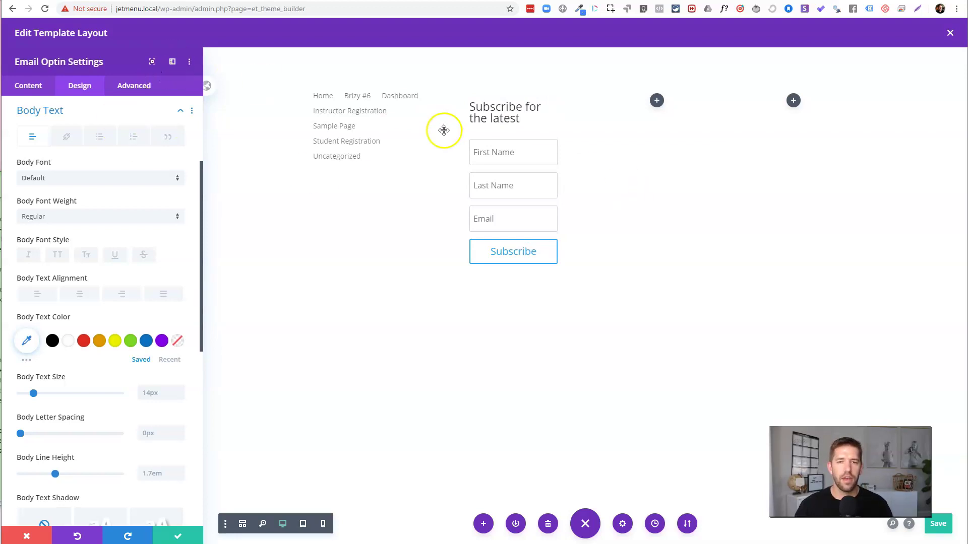
Give the footer section a light grey background colour
{"action": "left_click", "coordinate": [182, 535]}
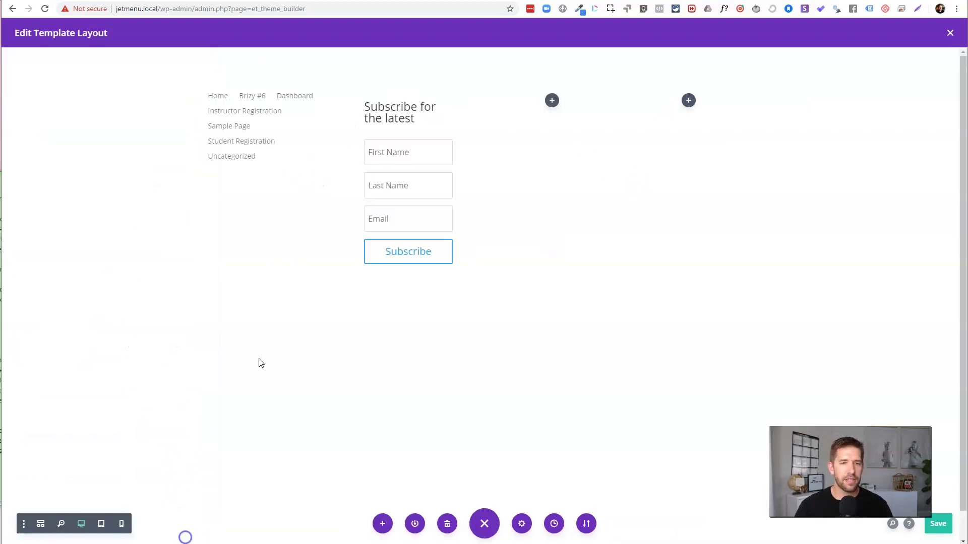
{"action": "left_click", "coordinate": [28, 57]}
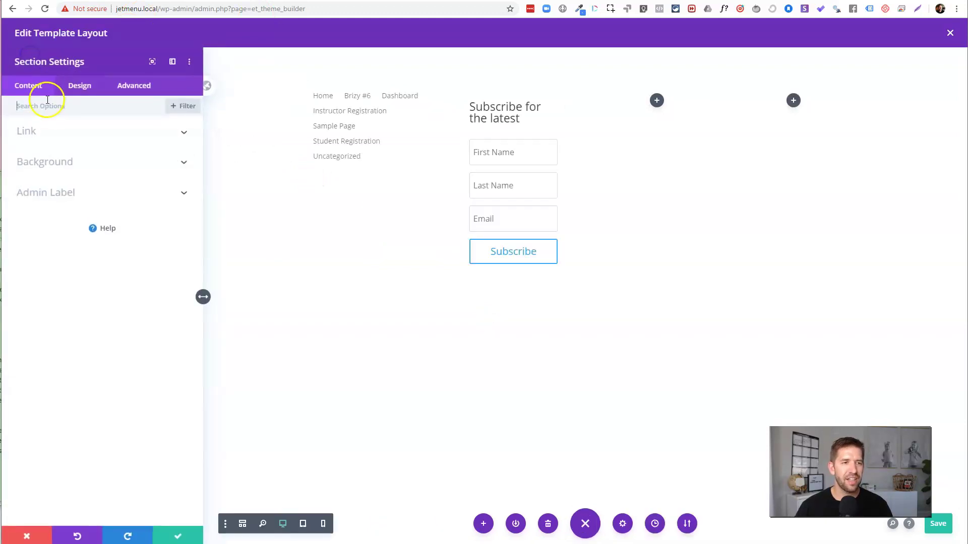
{"action": "left_click", "coordinate": [46, 156]}
{"action": "left_click", "coordinate": [59, 244]}
{"action": "left_click", "coordinate": [7, 230]}
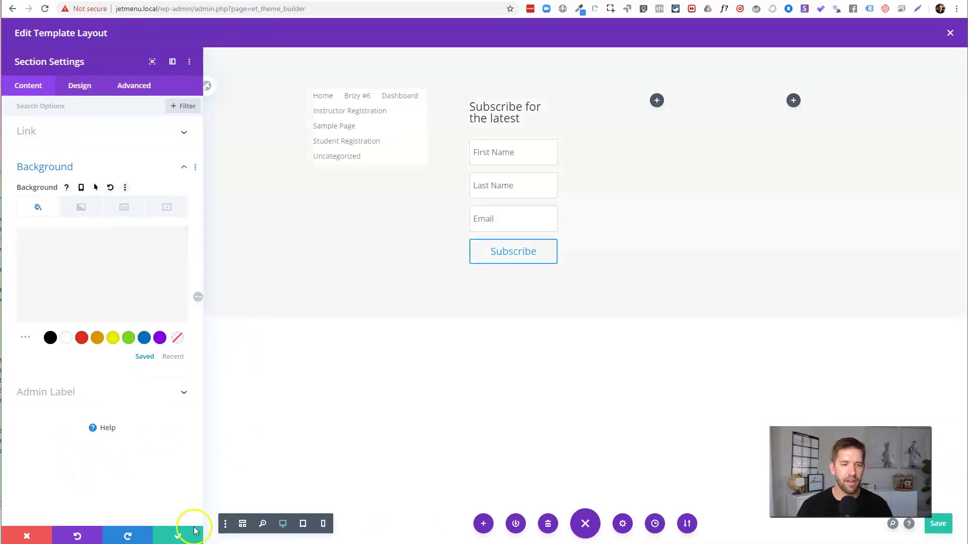
{"action": "left_click", "coordinate": [179, 534]}
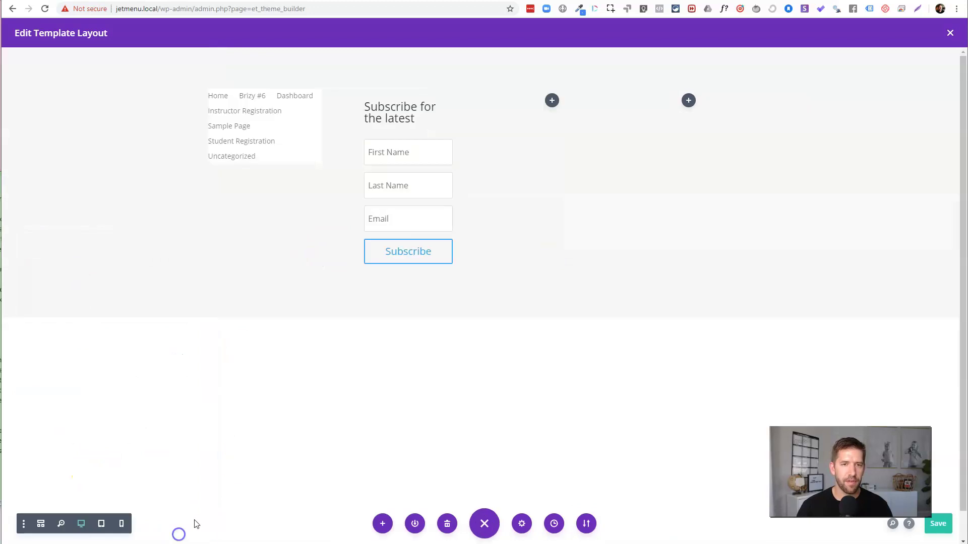
Add an Image module to the third column showing the desert phone image
{"action": "left_click", "coordinate": [556, 100]}
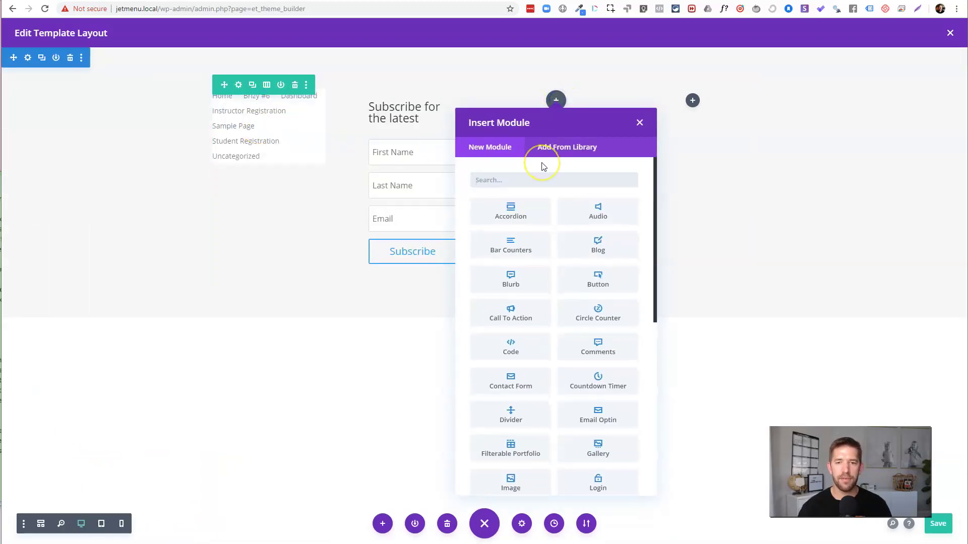
{"action": "type", "text": "image"}
{"action": "left_click", "coordinate": [512, 211]}
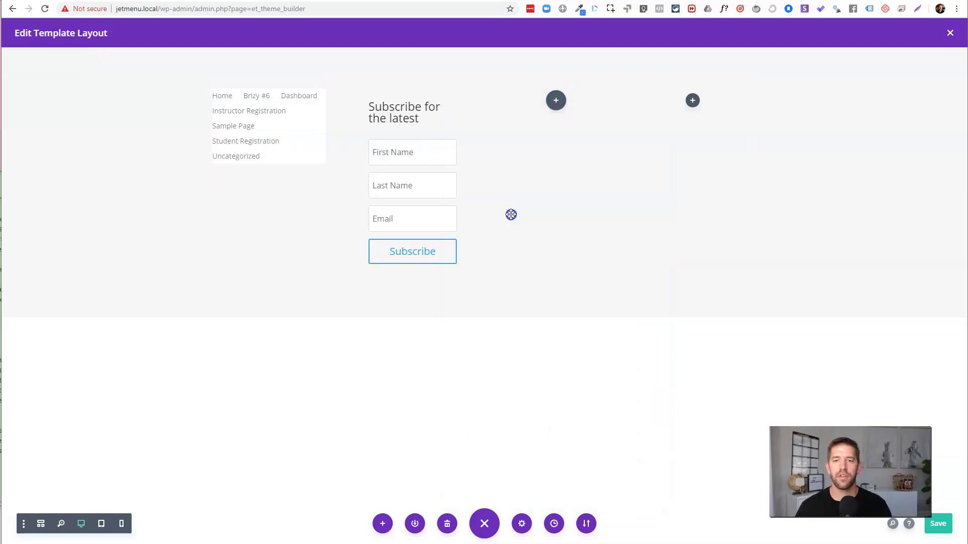
{"action": "left_click", "coordinate": [121, 188]}
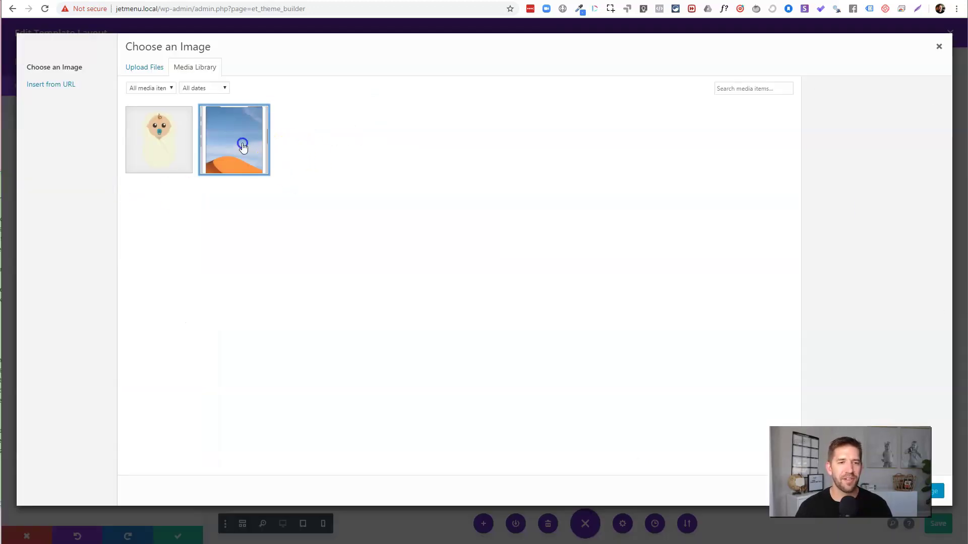
{"action": "left_click", "coordinate": [242, 147]}
{"action": "left_click", "coordinate": [936, 492]}
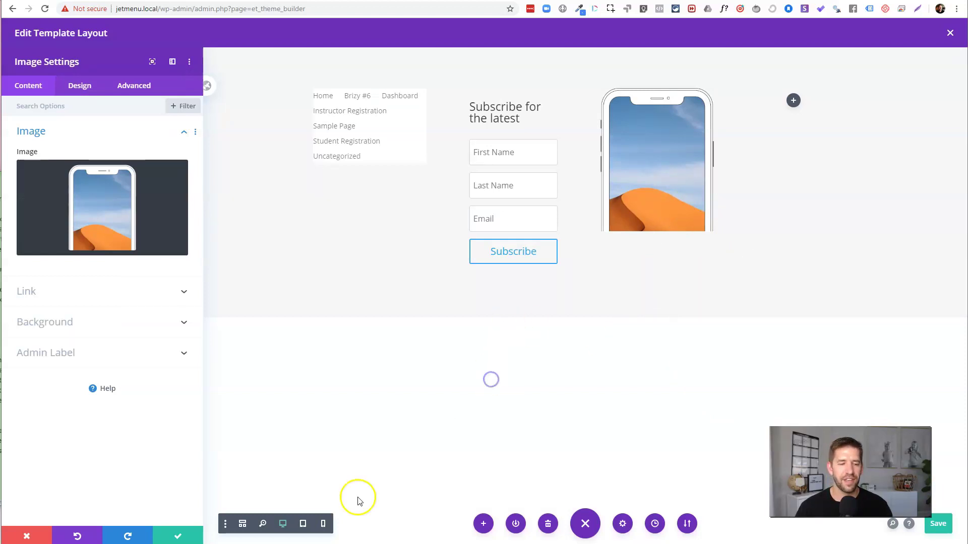
{"action": "left_click", "coordinate": [177, 536]}
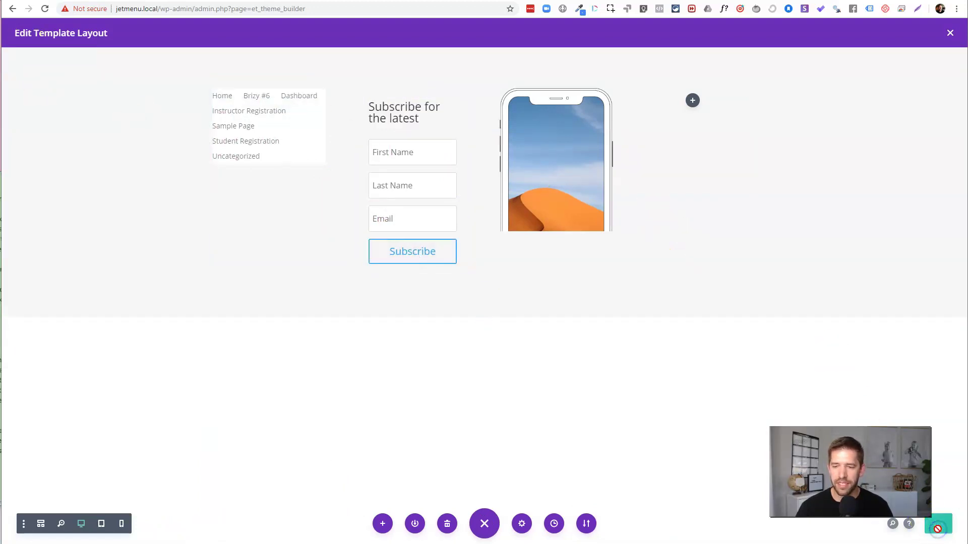
Close the footer layout editor and save the Theme Builder changes
{"action": "left_click", "coordinate": [950, 33]}
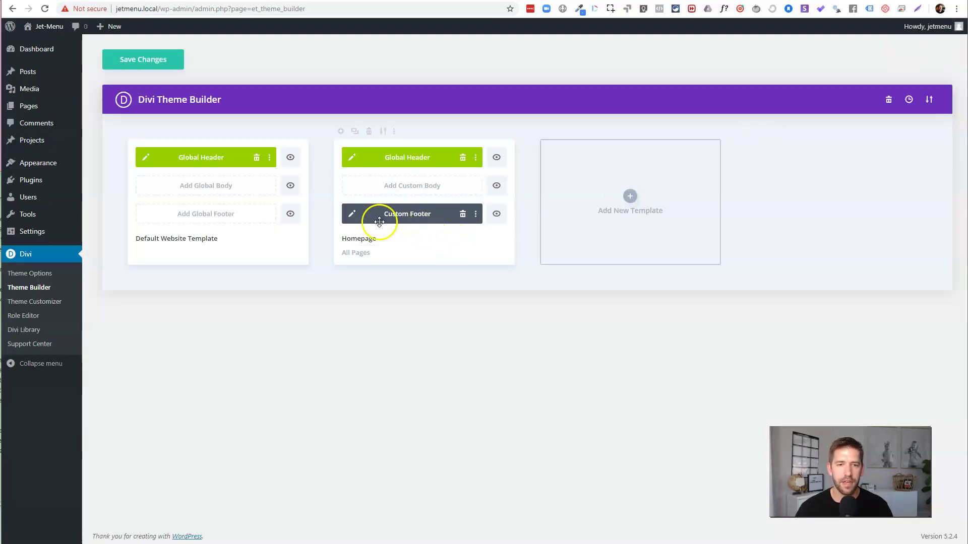
{"action": "left_click", "coordinate": [388, 218]}
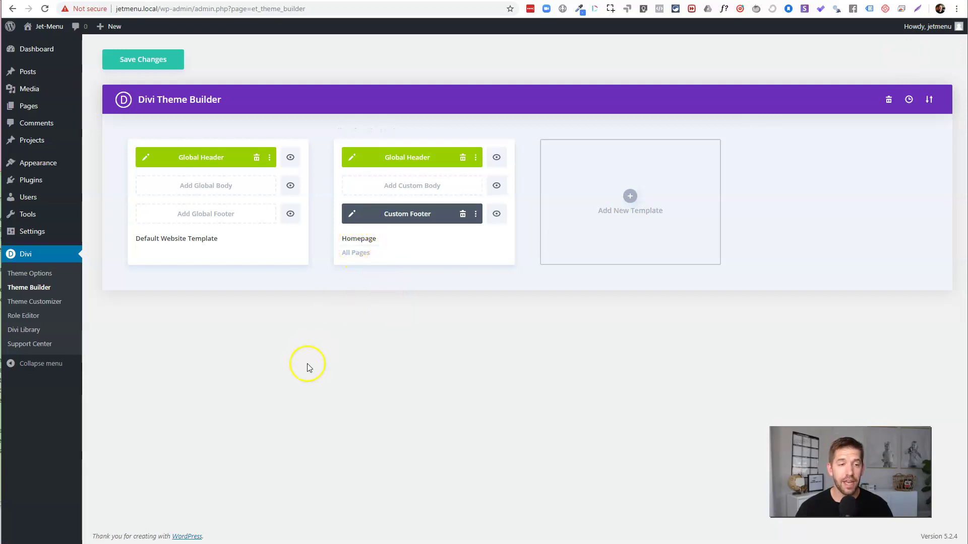
{"action": "left_click", "coordinate": [126, 59]}
Visit the live front page and check the red hello bar and light-grey footer
{"action": "mouse_move", "coordinate": [40, 26]}
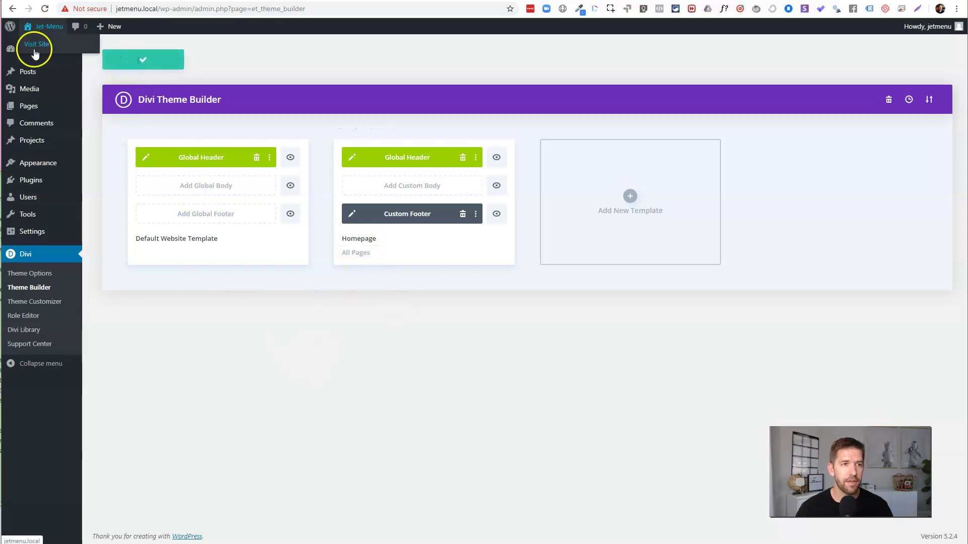
{"action": "left_click", "coordinate": [34, 49]}
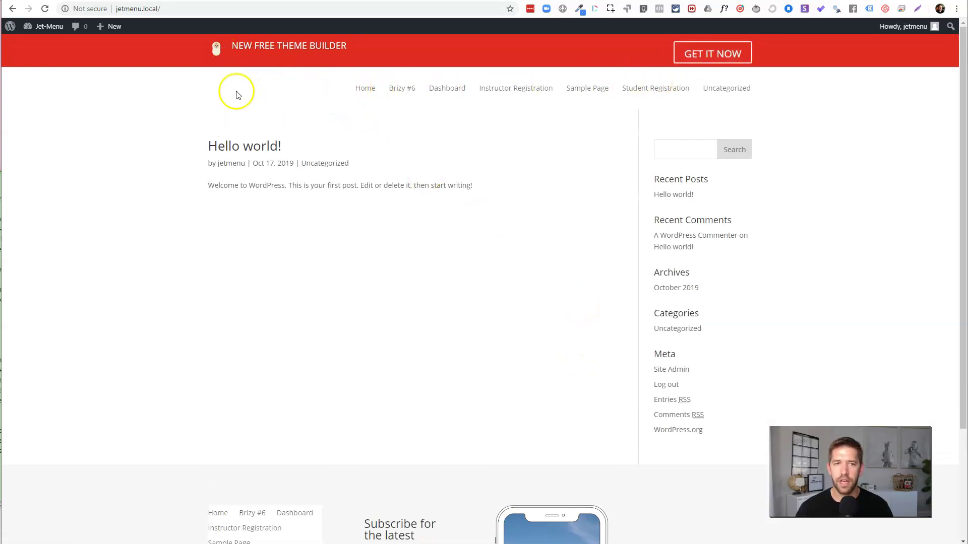
{"action": "scroll", "coordinate": [531, 298], "scroll_direction": "down", "scroll_amount": 3}
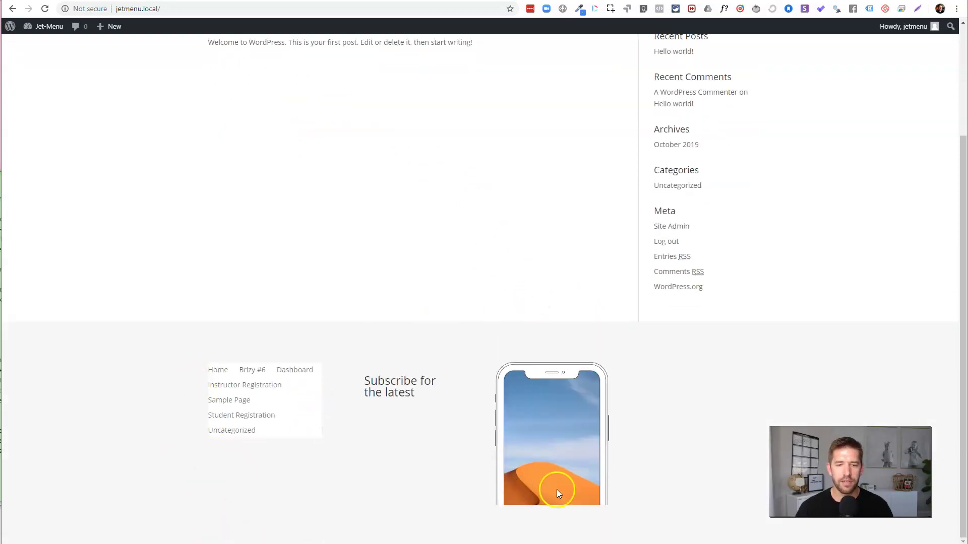
{"action": "scroll", "coordinate": [574, 486], "scroll_direction": "up", "scroll_amount": 3}
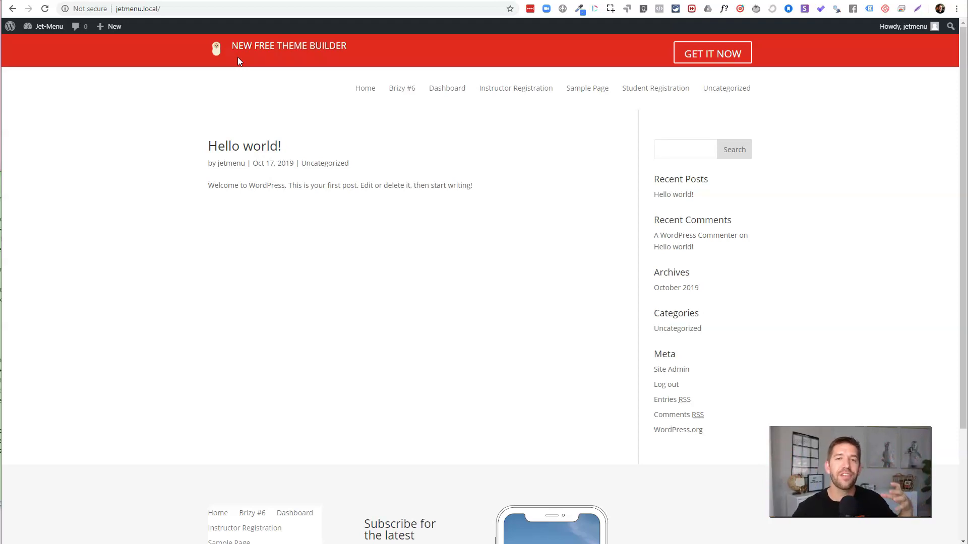
{"action": "left_click_drag", "start_coordinate": [228, 46], "coordinate": [315, 48]}
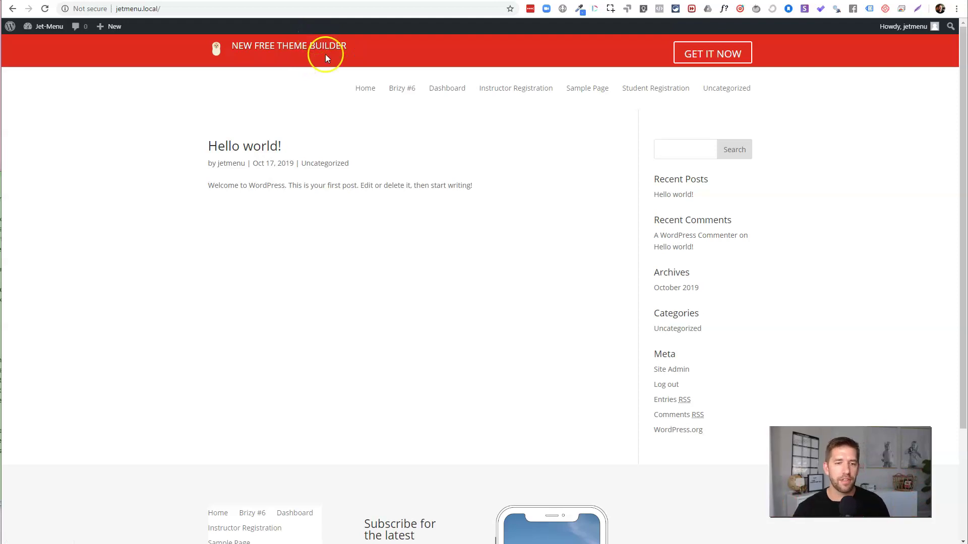
{"action": "scroll", "coordinate": [403, 316], "scroll_direction": "down", "scroll_amount": 3}
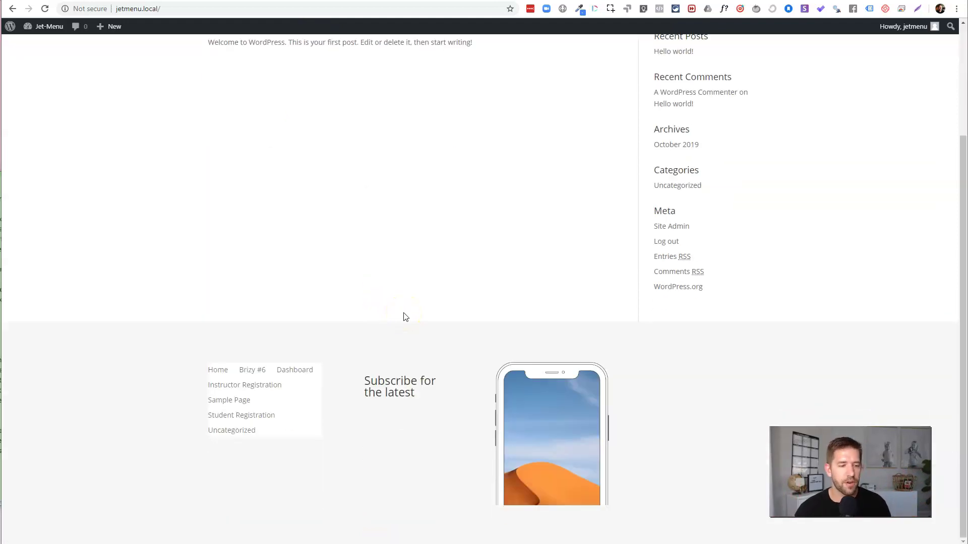
{"action": "scroll", "coordinate": [422, 261], "scroll_direction": "up", "scroll_amount": 3}
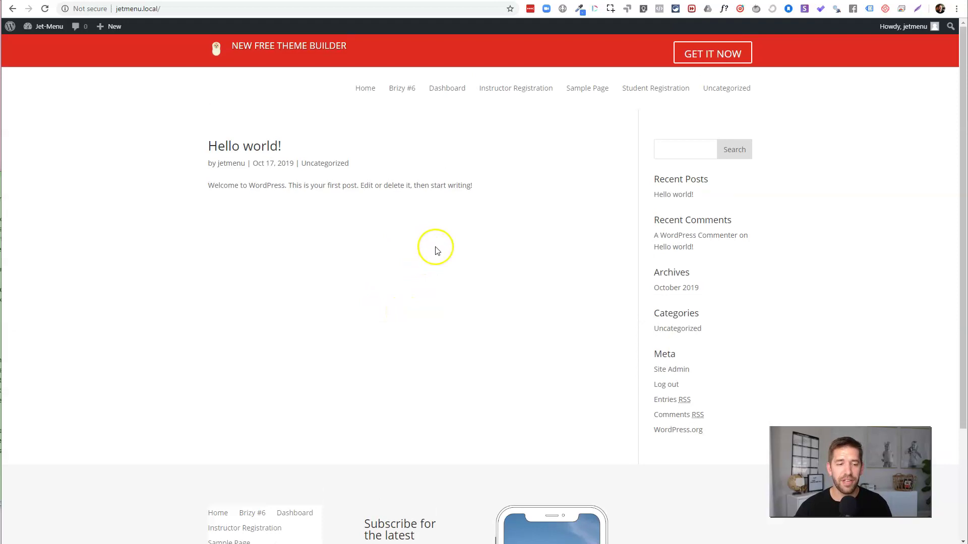